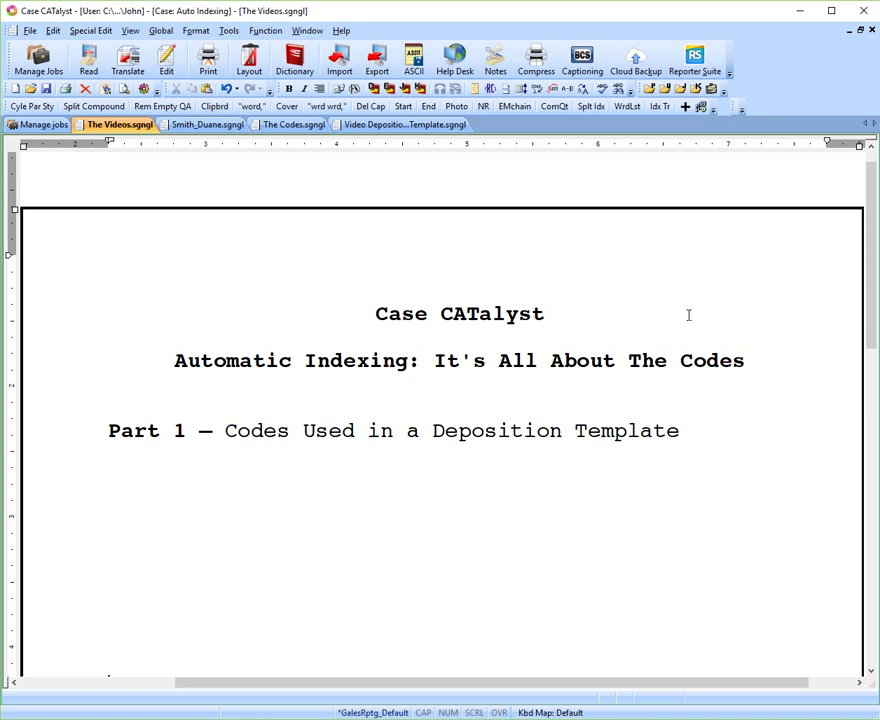
{"action": "scroll", "coordinate": [688, 315], "scroll_direction": "down", "scroll_amount": 3}
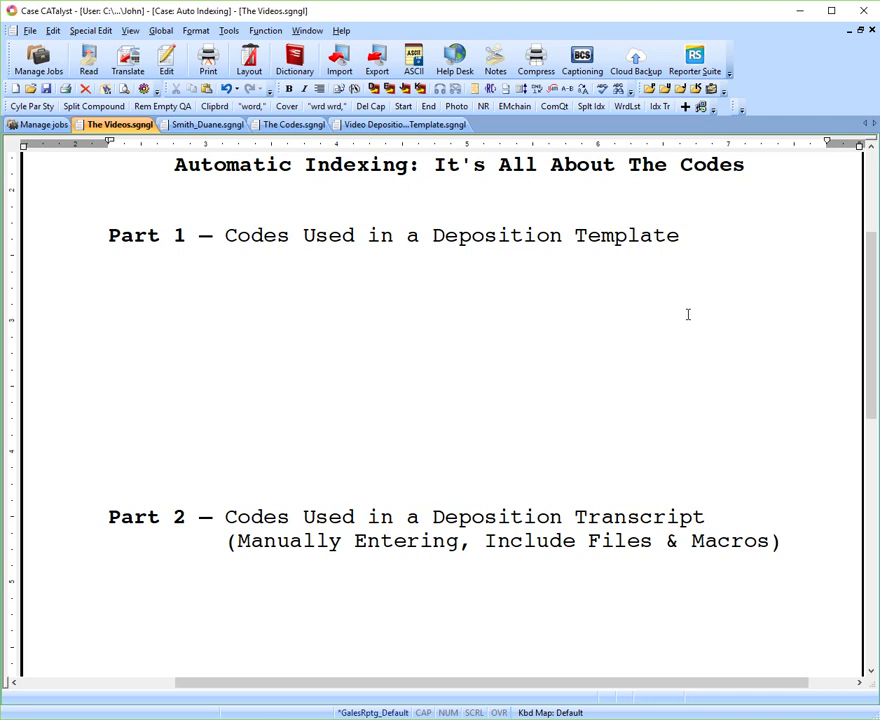
{"action": "scroll", "coordinate": [686, 314], "scroll_direction": "down", "scroll_amount": 5}
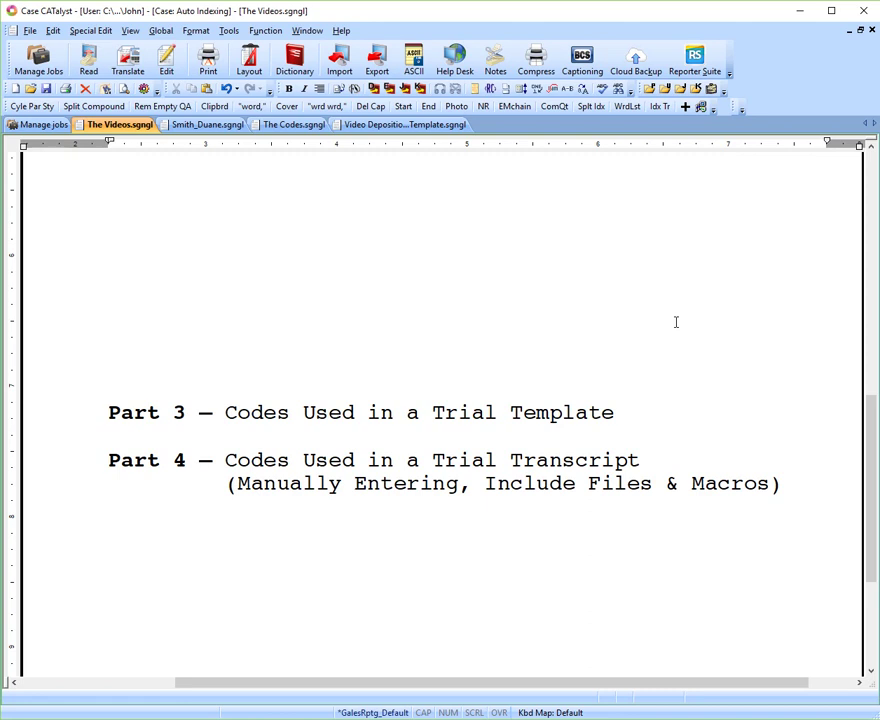
{"action": "scroll", "coordinate": [666, 326], "scroll_direction": "up", "scroll_amount": 10}
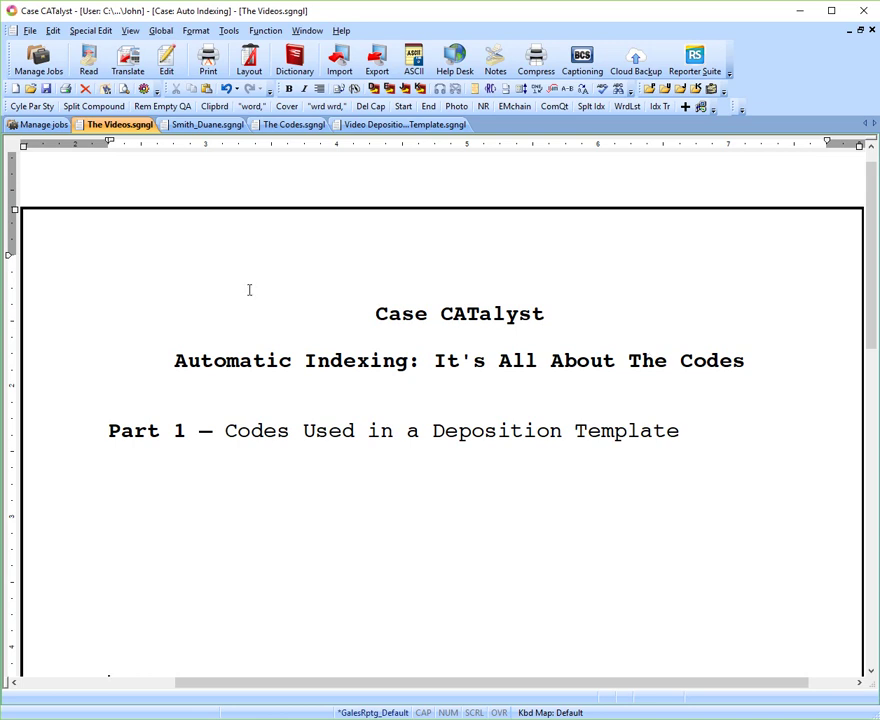
- Create a new transcript document named template in the Index Templates case of System Files, using the GalesRptg_Default layout
{"action": "left_click", "coordinate": [38, 124]}
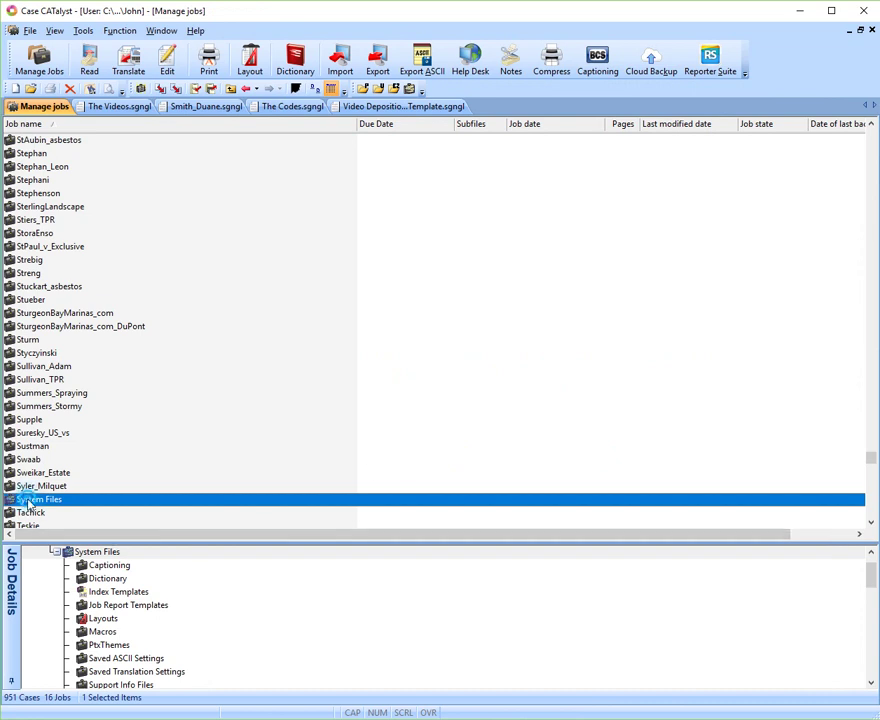
{"action": "double_click", "coordinate": [29, 500]}
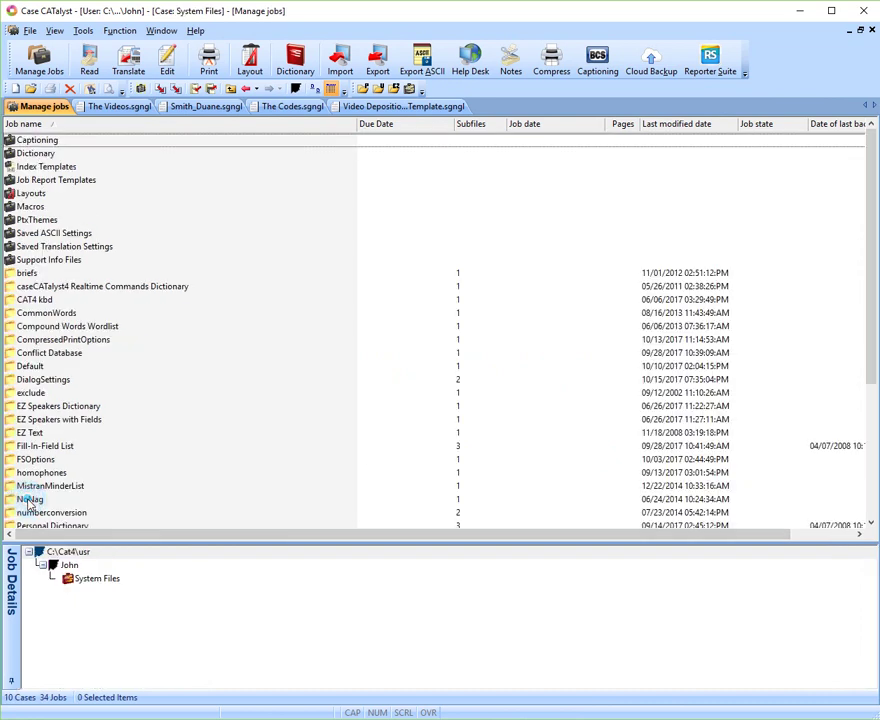
{"action": "left_click", "coordinate": [47, 168]}
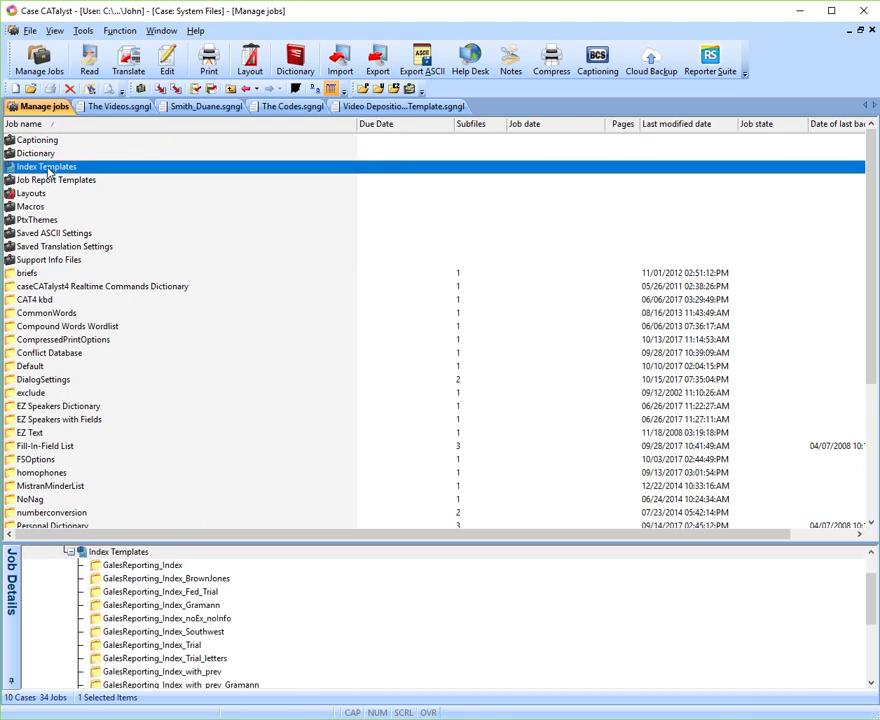
{"action": "double_click", "coordinate": [47, 168]}
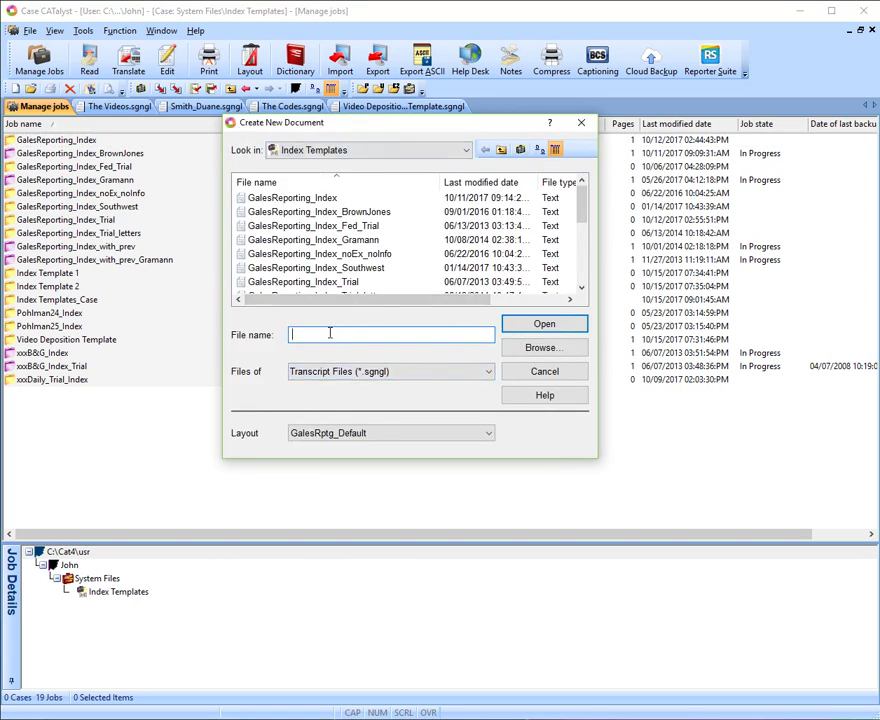
{"action": "type", "text": "template"}
{"action": "left_click", "coordinate": [545, 324]}
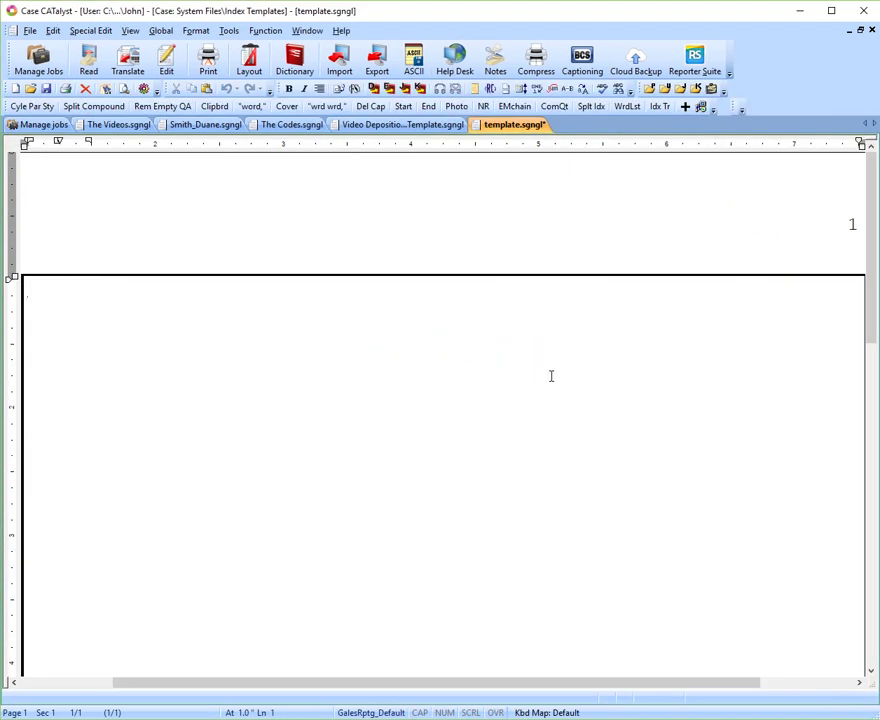
{"action": "left_click_drag", "start_coordinate": [497, 682], "coordinate": [518, 686]}
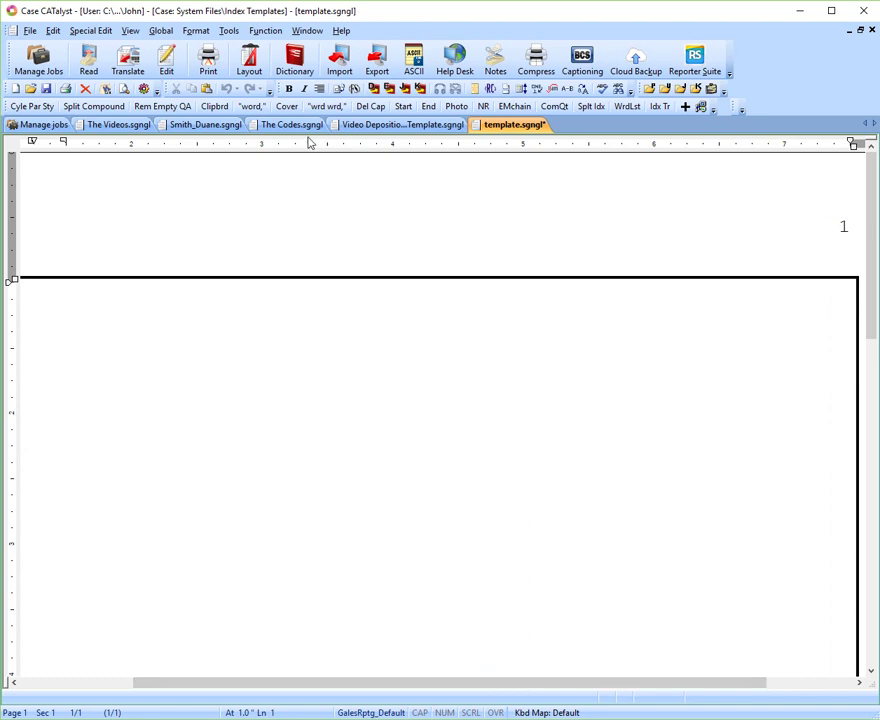
- Examine the Video Deposition Template's index layout and the finished index pages in the print preview of the sample deposition transcript
{"action": "left_click", "coordinate": [362, 128]}
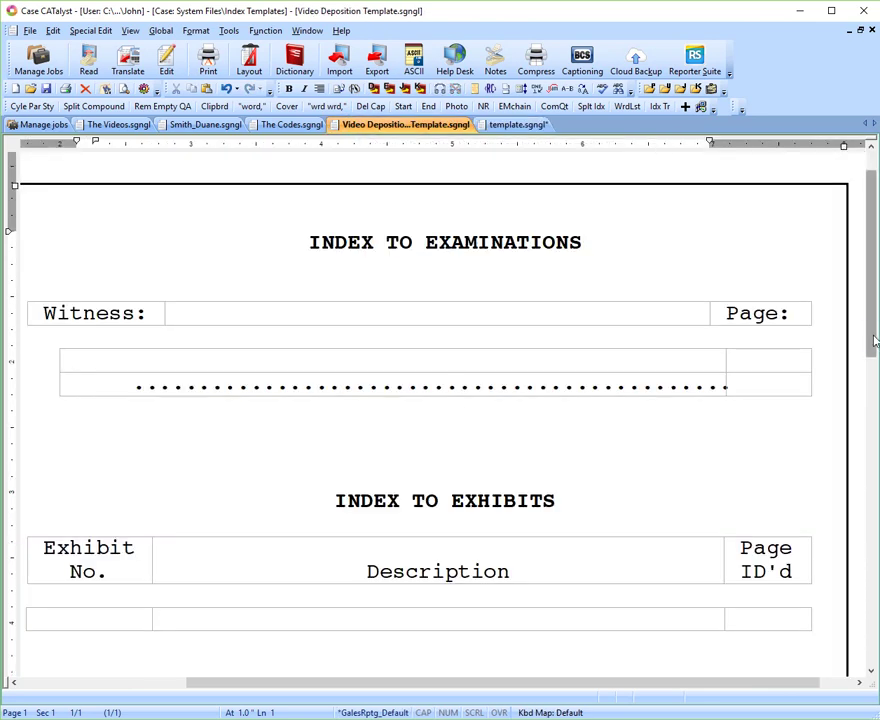
{"action": "mouse_move", "coordinate": [875, 340]}
{"action": "left_mouse_down"}
{"action": "mouse_move", "coordinate": [875, 458]}
{"action": "mouse_move", "coordinate": [872, 355]}
{"action": "left_mouse_up"}
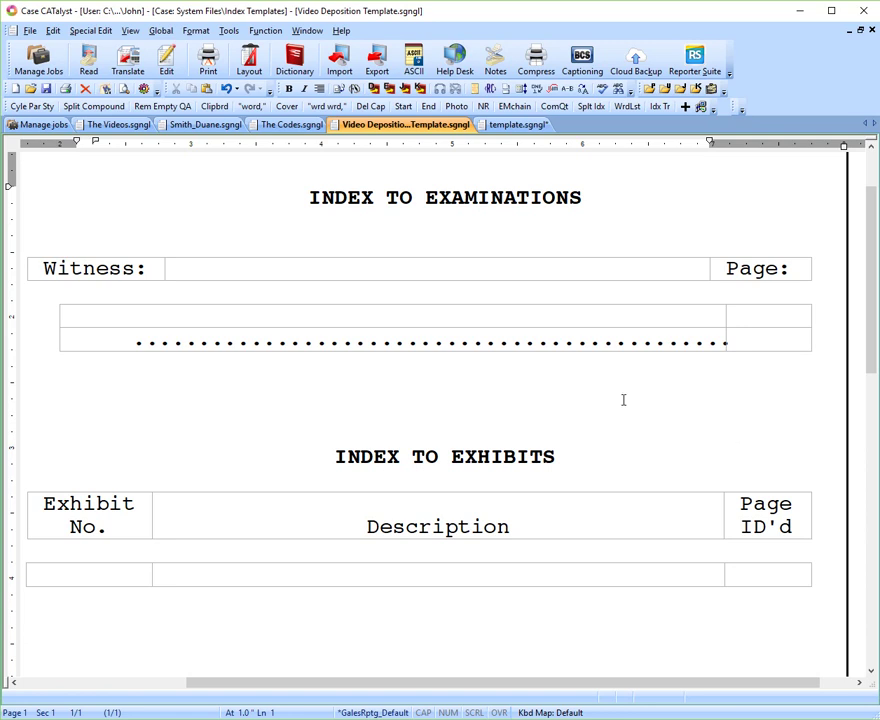
{"action": "left_click", "coordinate": [118, 124]}
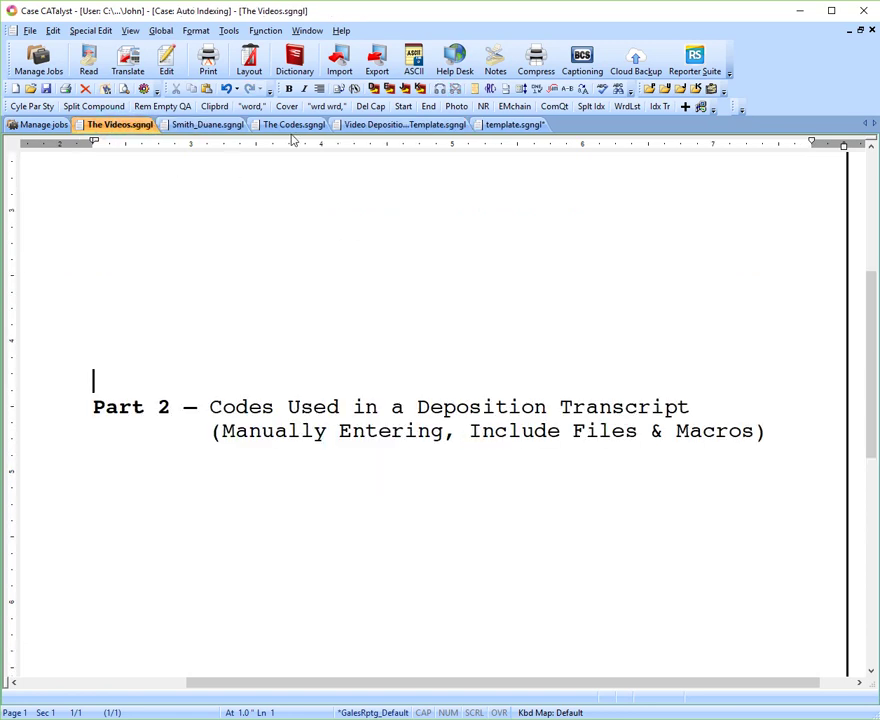
{"action": "left_click", "coordinate": [206, 124]}
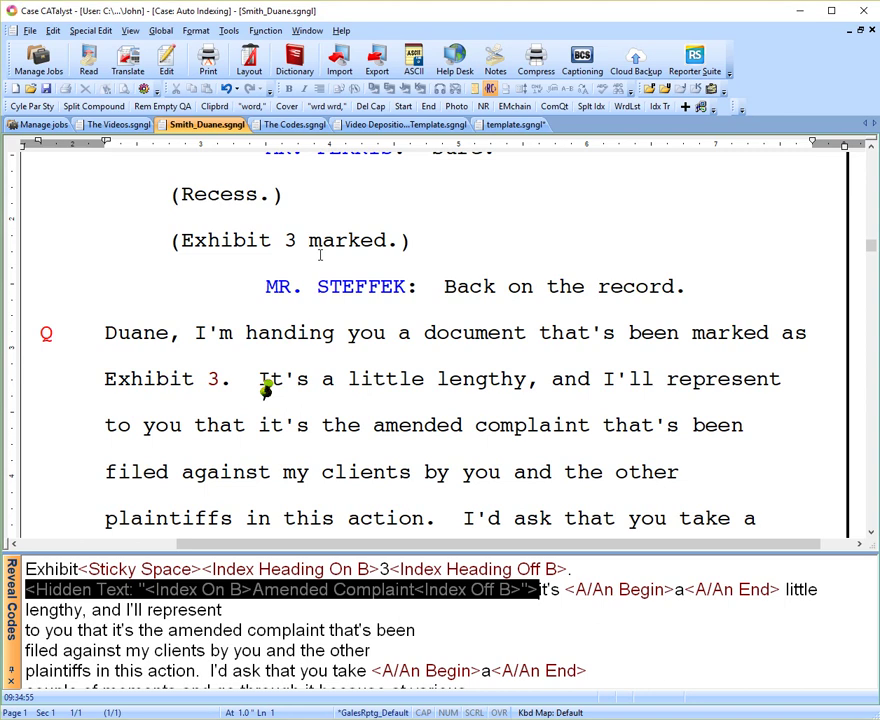
{"action": "key", "text": "ctrl+Home"}
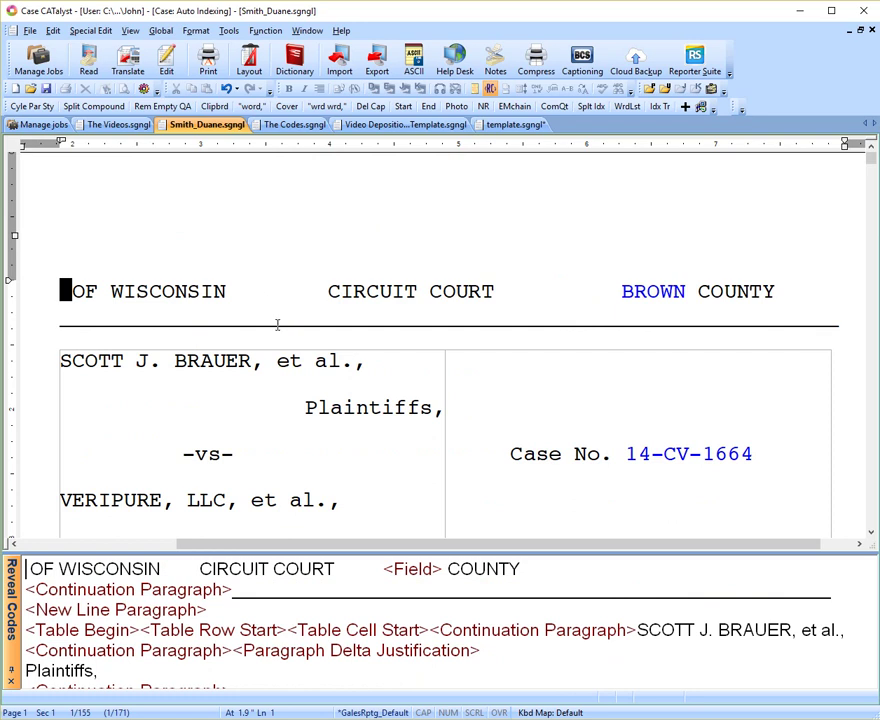
{"action": "key", "text": "ctrl+shift+p"}
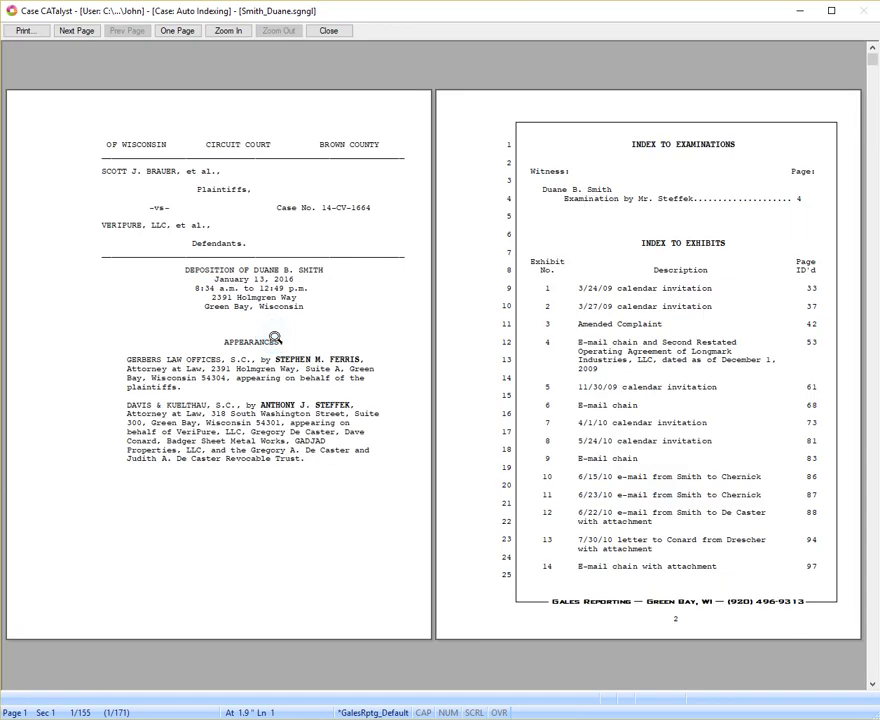
{"action": "key", "text": "Page_Down"}
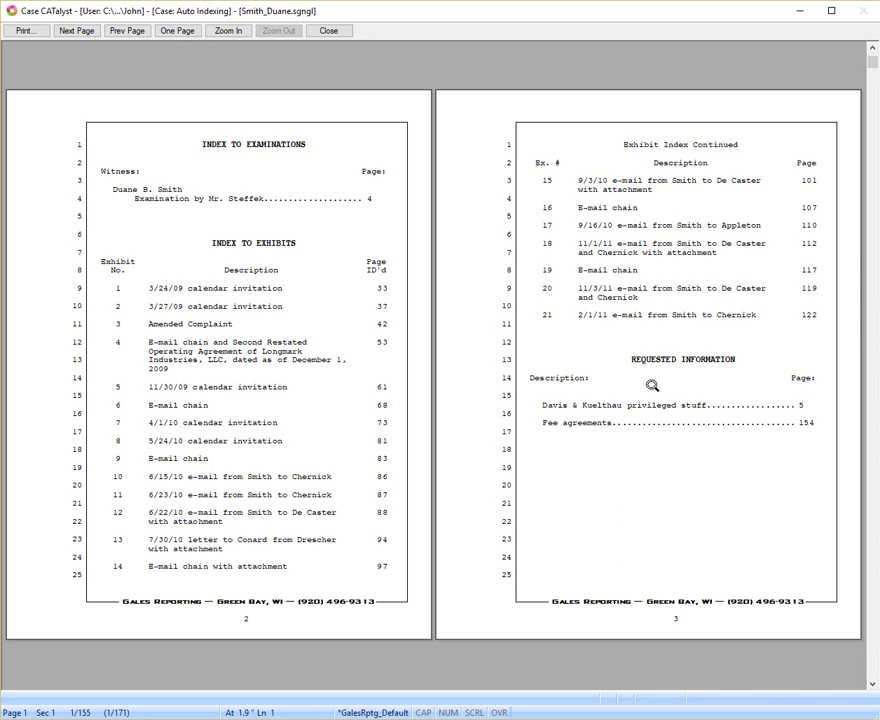
{"action": "left_click", "coordinate": [330, 31]}
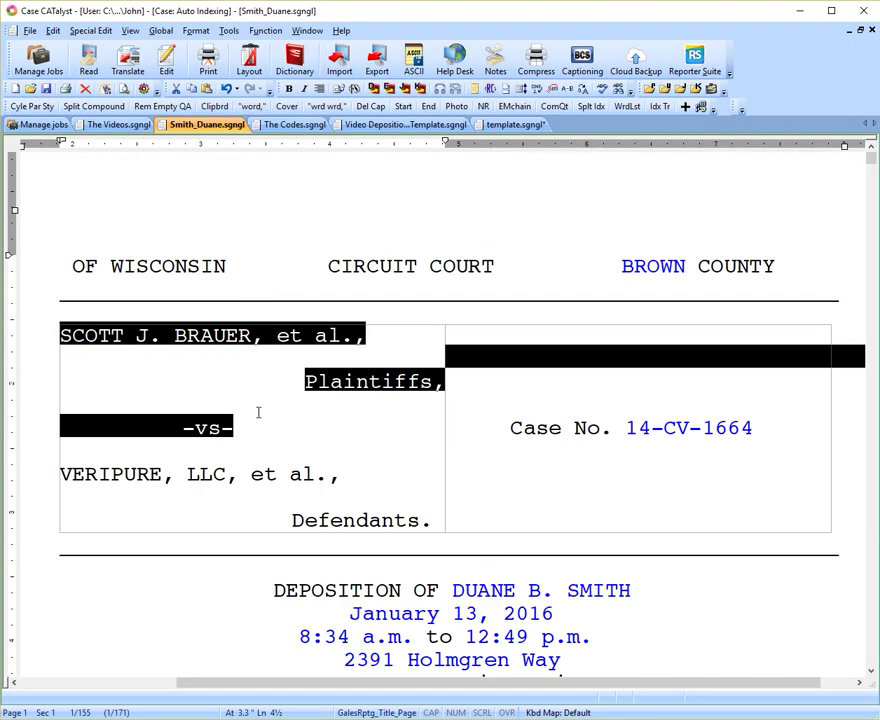
{"action": "left_click", "coordinate": [255, 424]}
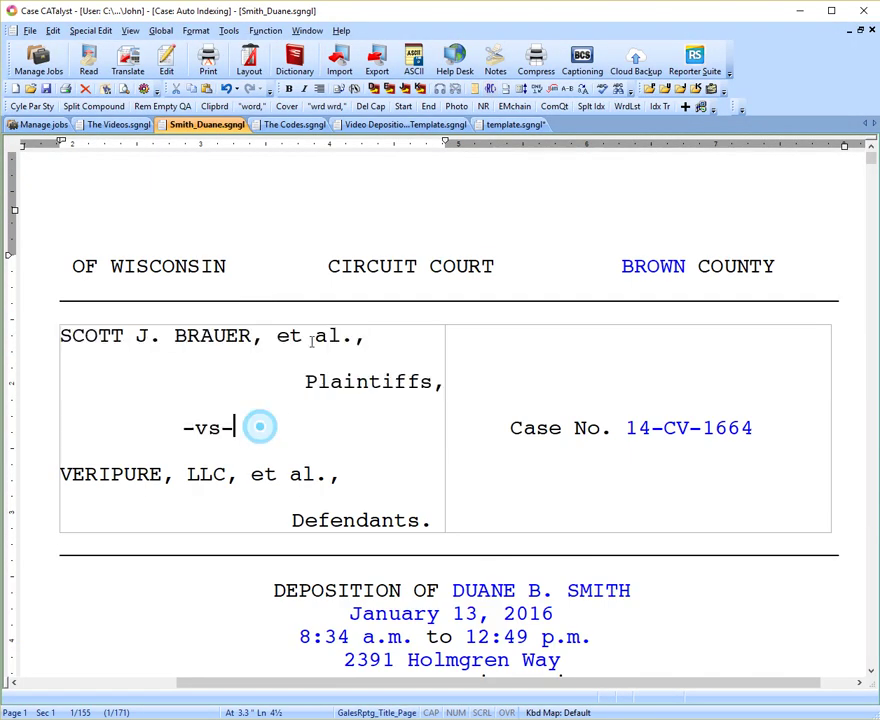
- Insert a table with three columns and one row below the exhibits table in the Video Deposition Template
{"action": "left_click", "coordinate": [370, 126]}
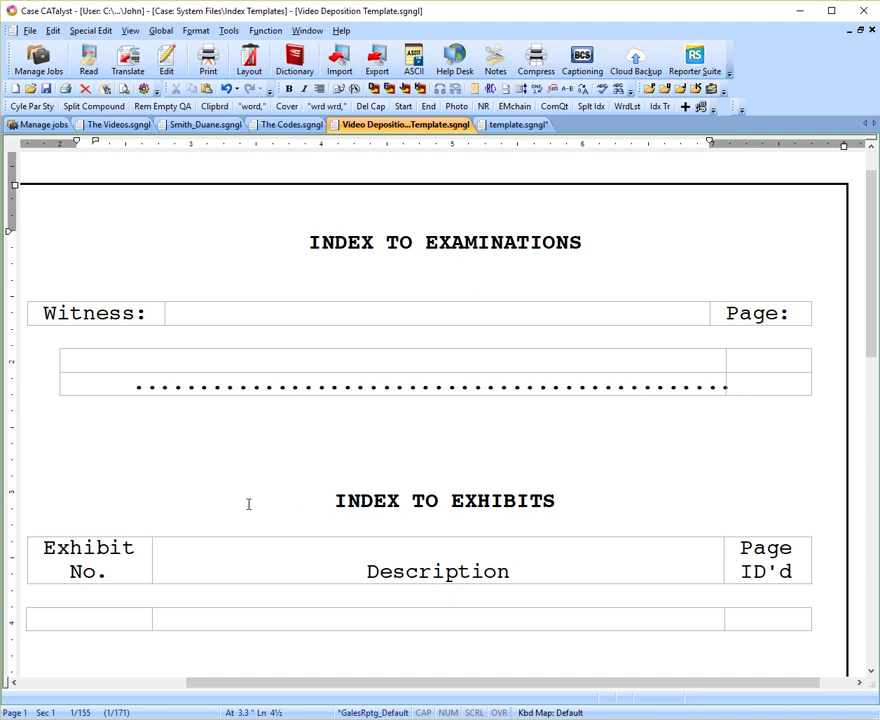
{"action": "scroll", "coordinate": [247, 505], "scroll_direction": "down", "scroll_amount": 2}
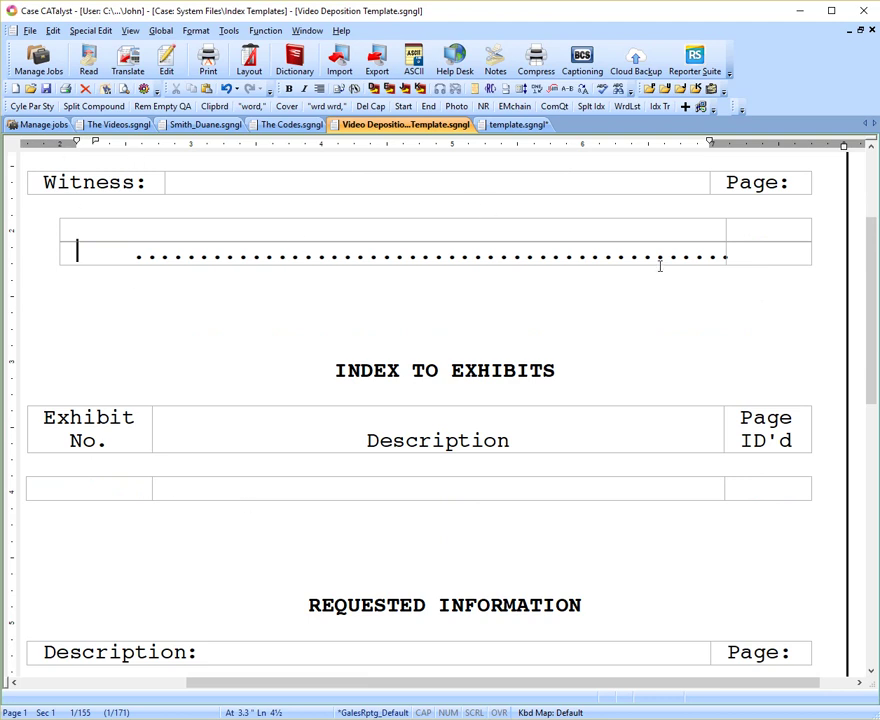
{"action": "scroll", "coordinate": [416, 418], "scroll_direction": "down", "scroll_amount": 2}
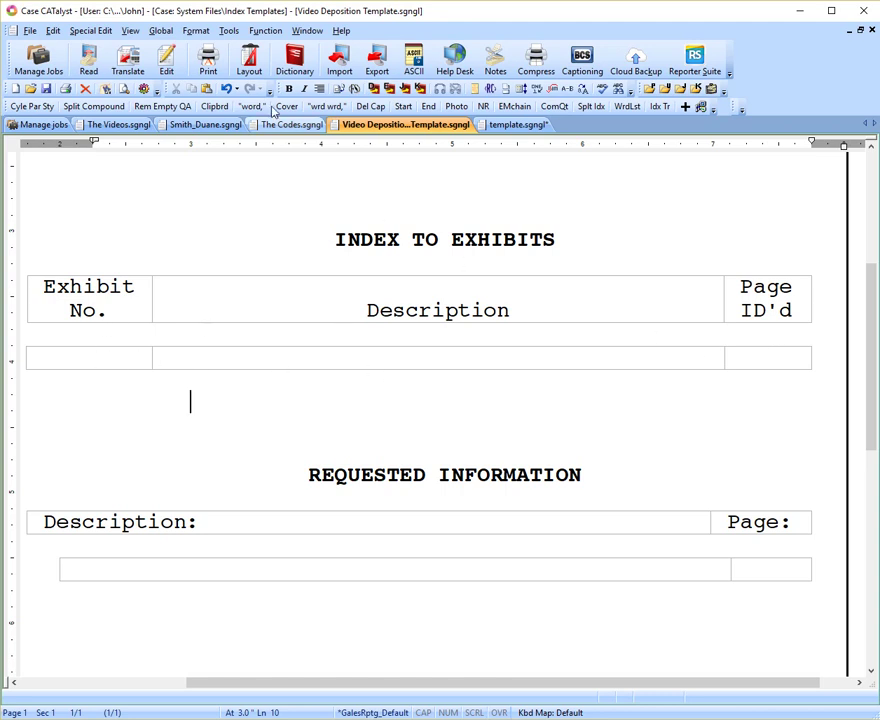
{"action": "left_click", "coordinate": [53, 31]}
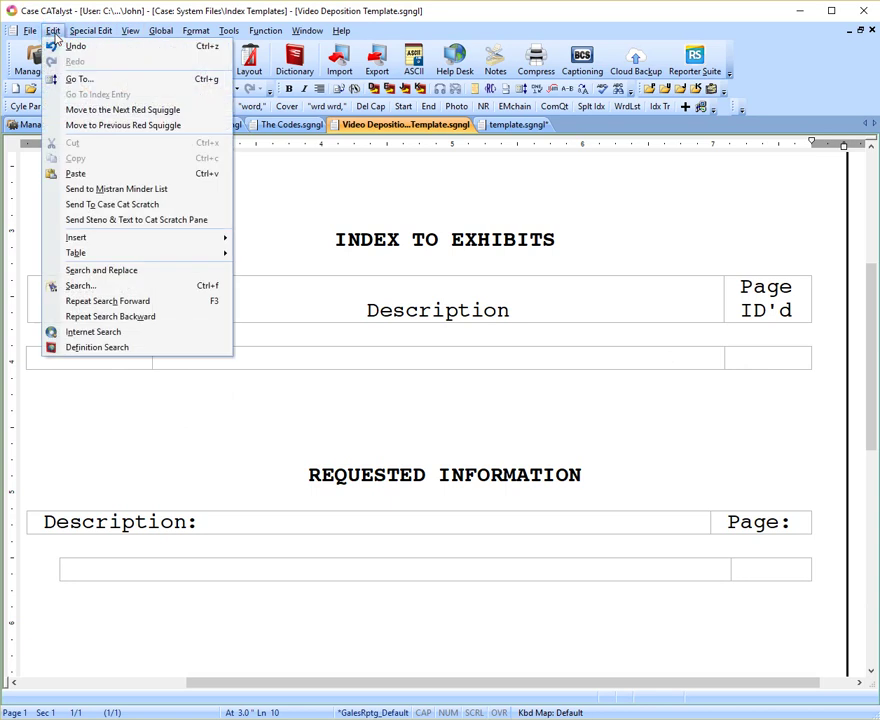
{"action": "mouse_move", "coordinate": [76, 253]}
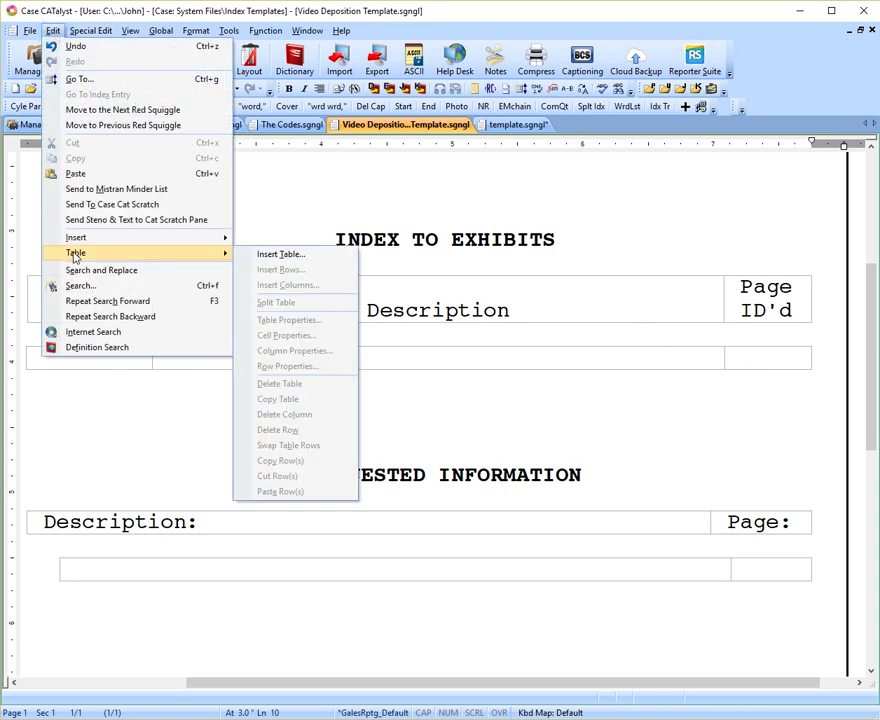
{"action": "left_click", "coordinate": [287, 257]}
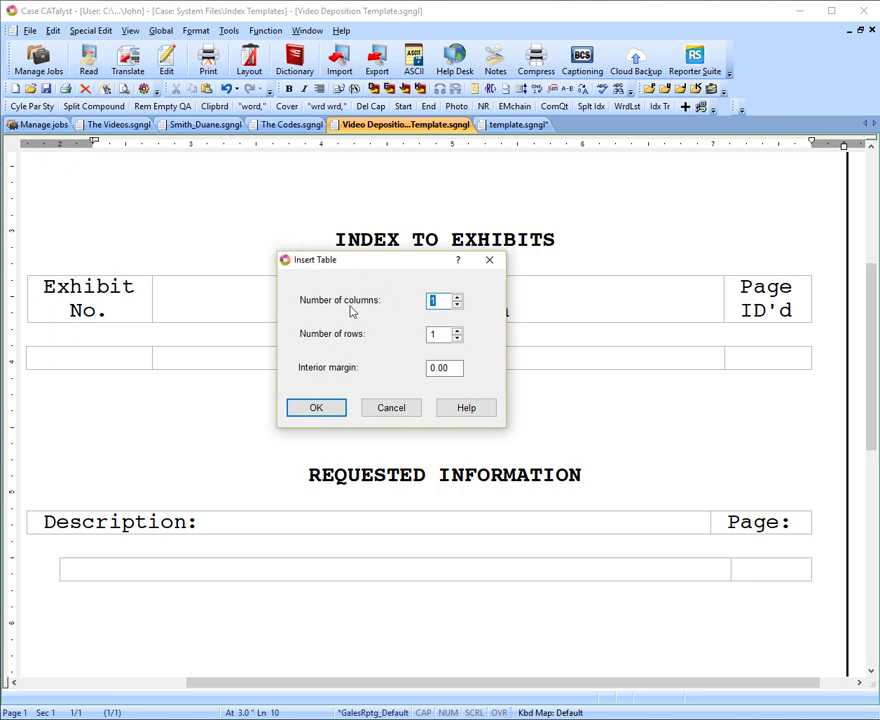
{"action": "left_click", "coordinate": [458, 297]}
{"action": "left_click", "coordinate": [458, 297]}
{"action": "left_click", "coordinate": [318, 407]}
- Align the new table's outer edge and both column dividers with the columns of the exhibits table above it
{"action": "left_click", "coordinate": [112, 408]}
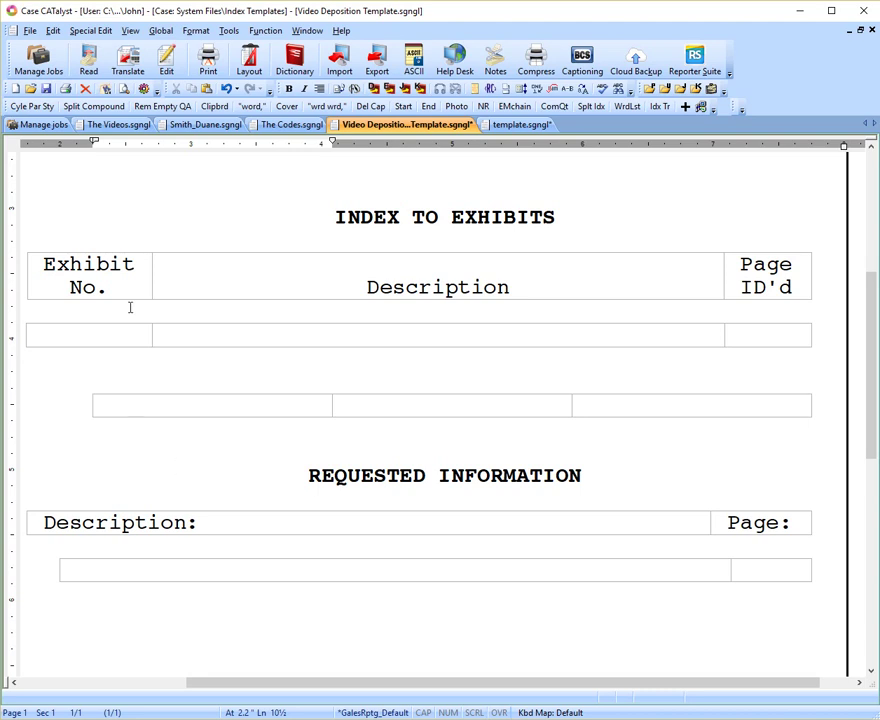
{"action": "left_click", "coordinate": [110, 411]}
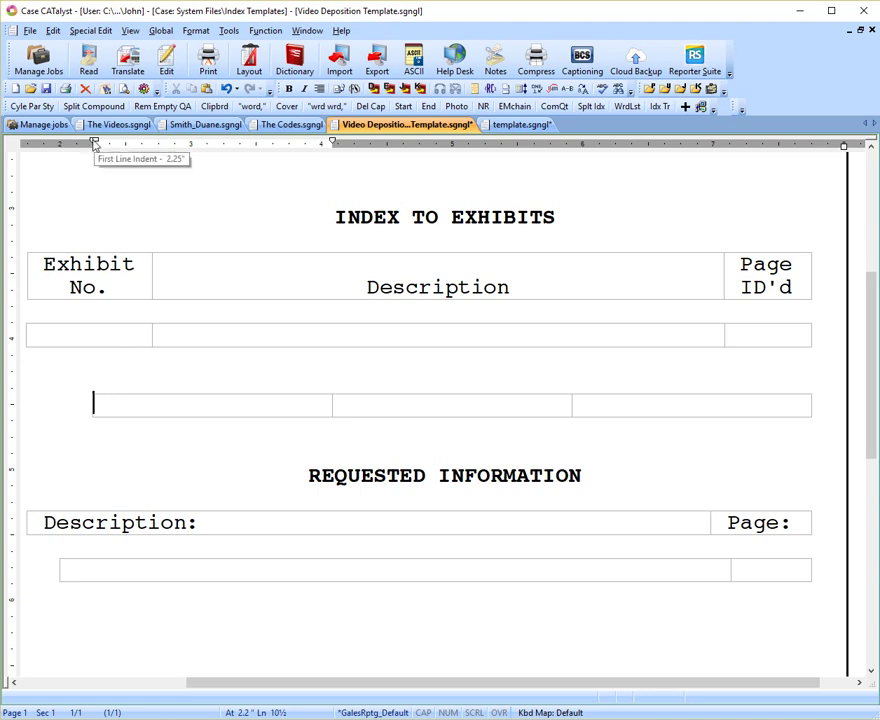
{"action": "left_click_drag", "start_coordinate": [94, 143], "coordinate": [27, 146]}
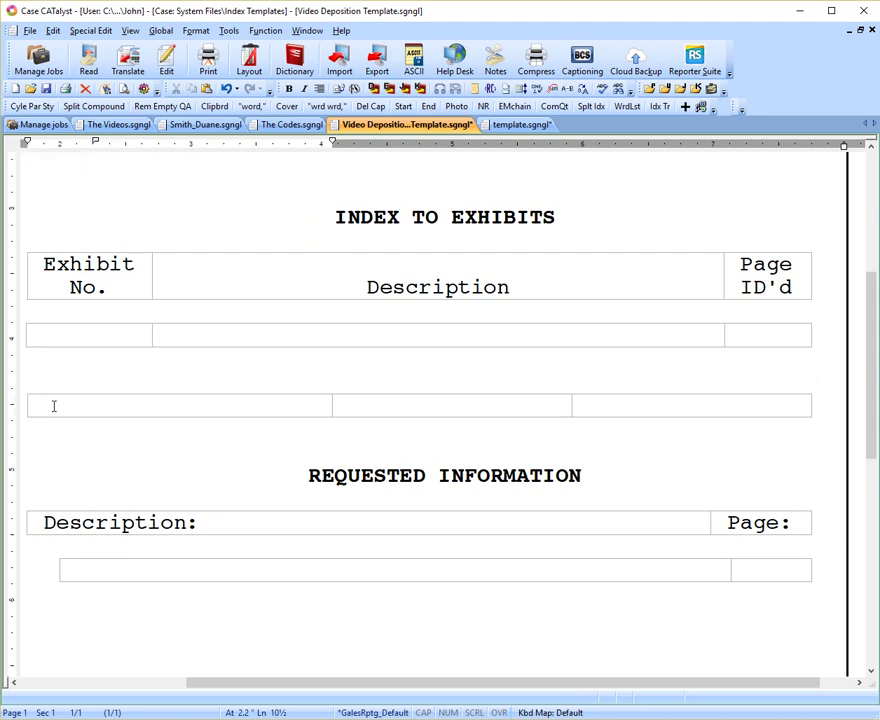
{"action": "left_click", "coordinate": [315, 407]}
{"action": "left_click_drag", "start_coordinate": [333, 145], "coordinate": [153, 147]}
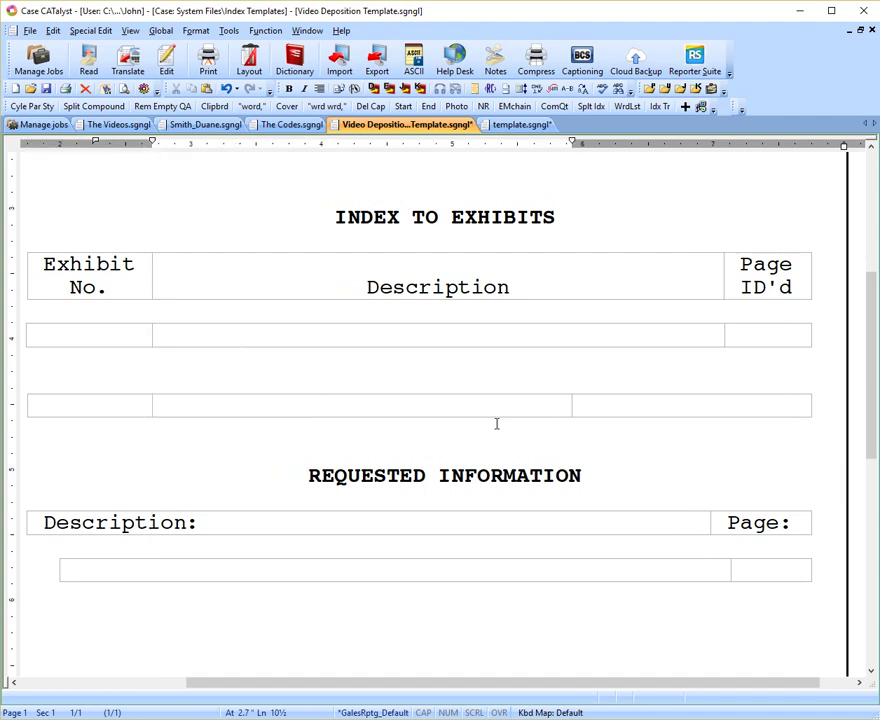
{"action": "left_click", "coordinate": [538, 408]}
{"action": "left_click_drag", "start_coordinate": [573, 143], "coordinate": [725, 148]}
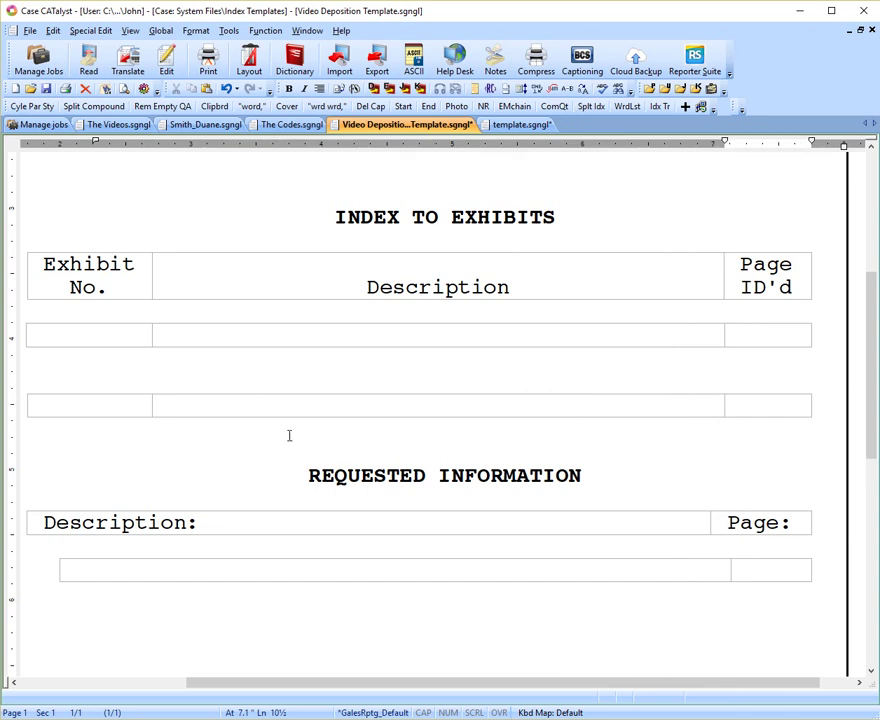
- Delete the three-column practice table between the exhibits index and the Requested Information heading
{"action": "left_click", "coordinate": [250, 404]}
{"action": "left_click", "coordinate": [53, 30]}
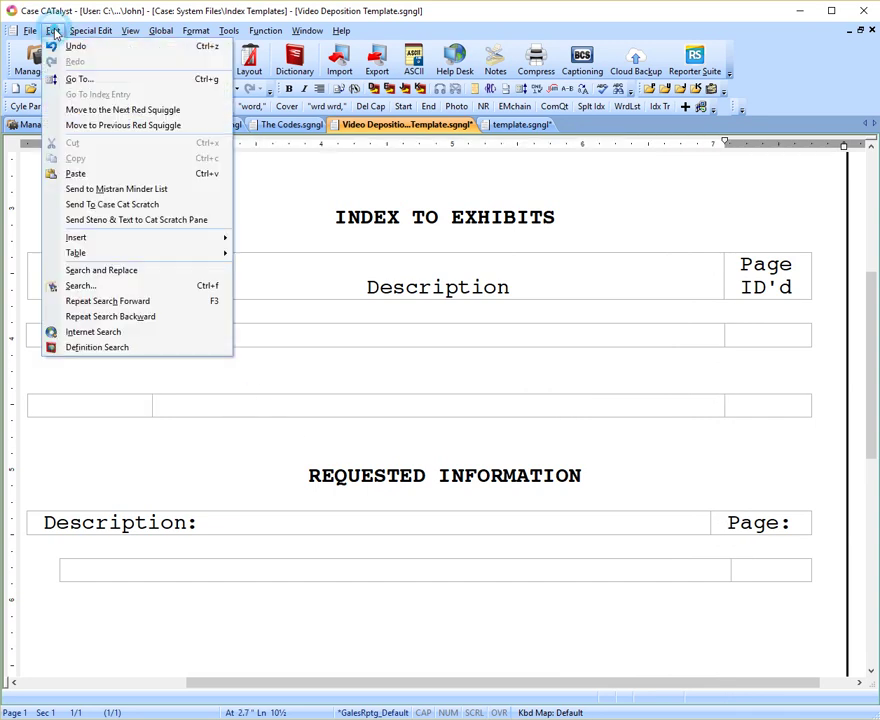
{"action": "mouse_move", "coordinate": [140, 252]}
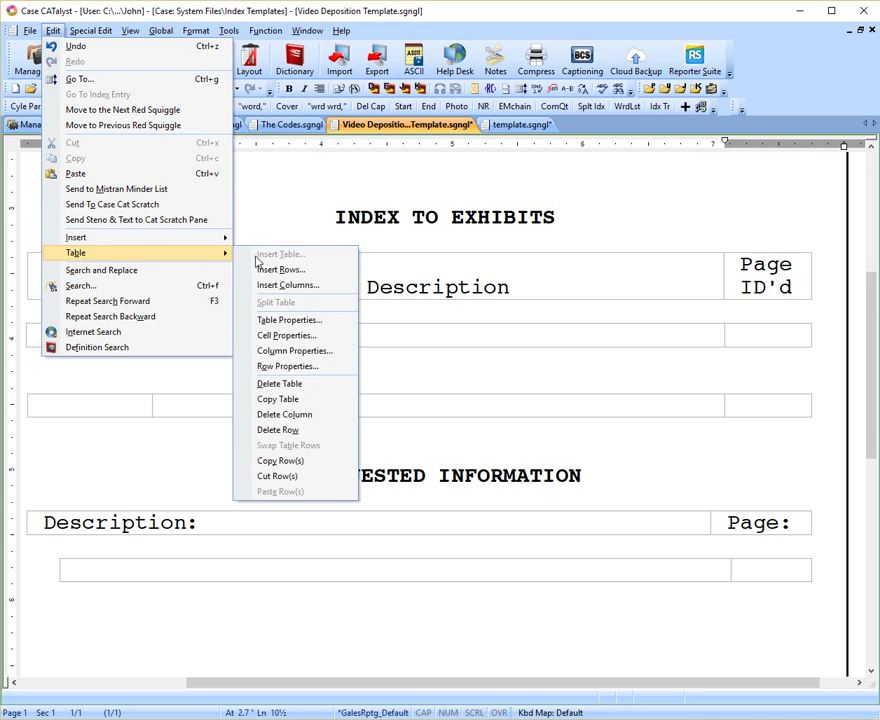
{"action": "left_click", "coordinate": [271, 384]}
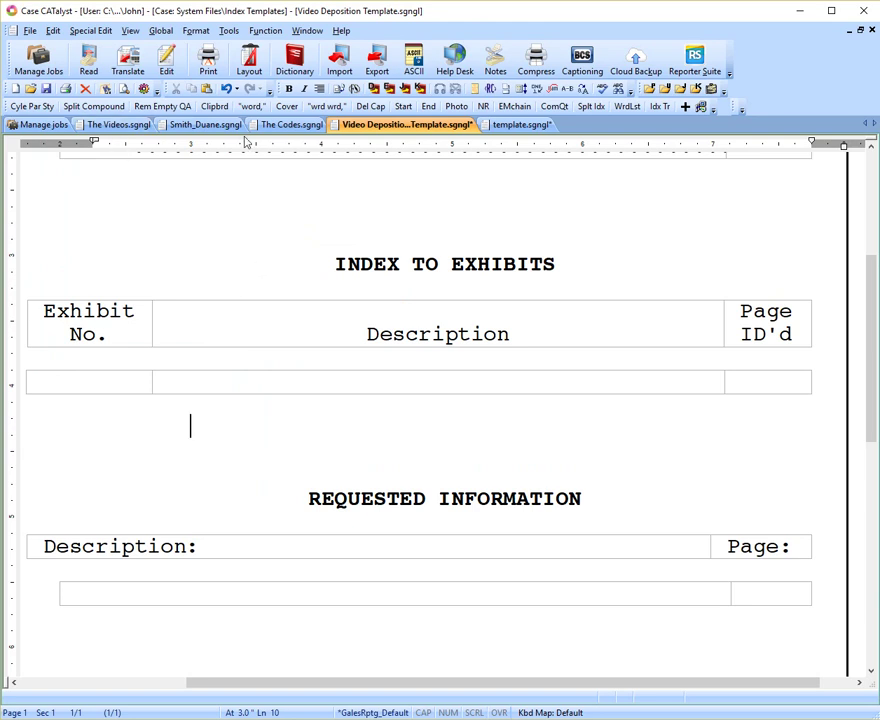
- Examine the indexing codes for the examinations, exhibits and requested information tables in The Codes document
{"action": "left_click", "coordinate": [285, 128]}
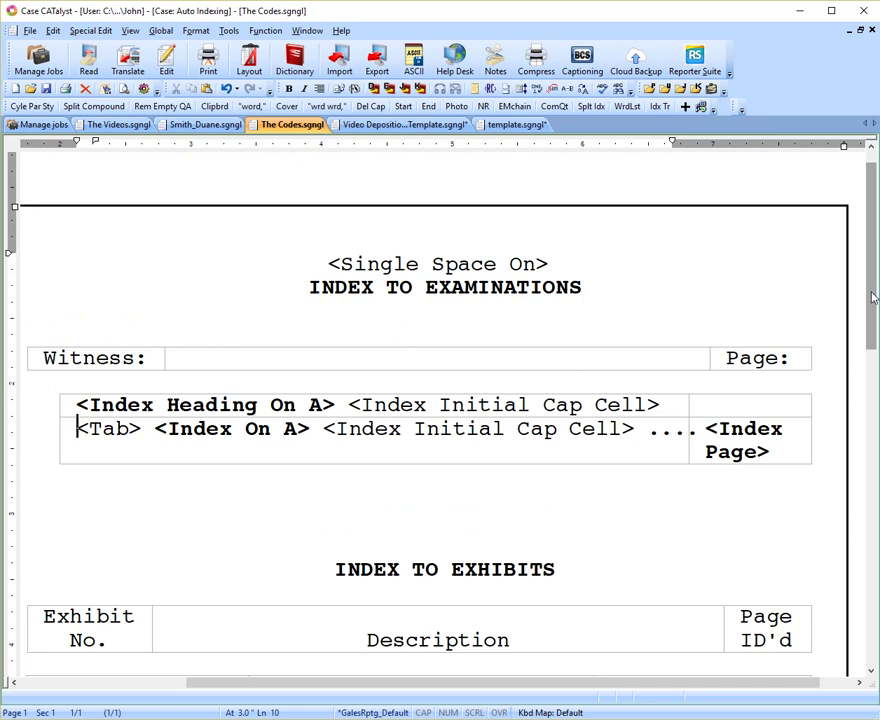
{"action": "left_click_drag", "start_coordinate": [873, 297], "coordinate": [862, 344]}
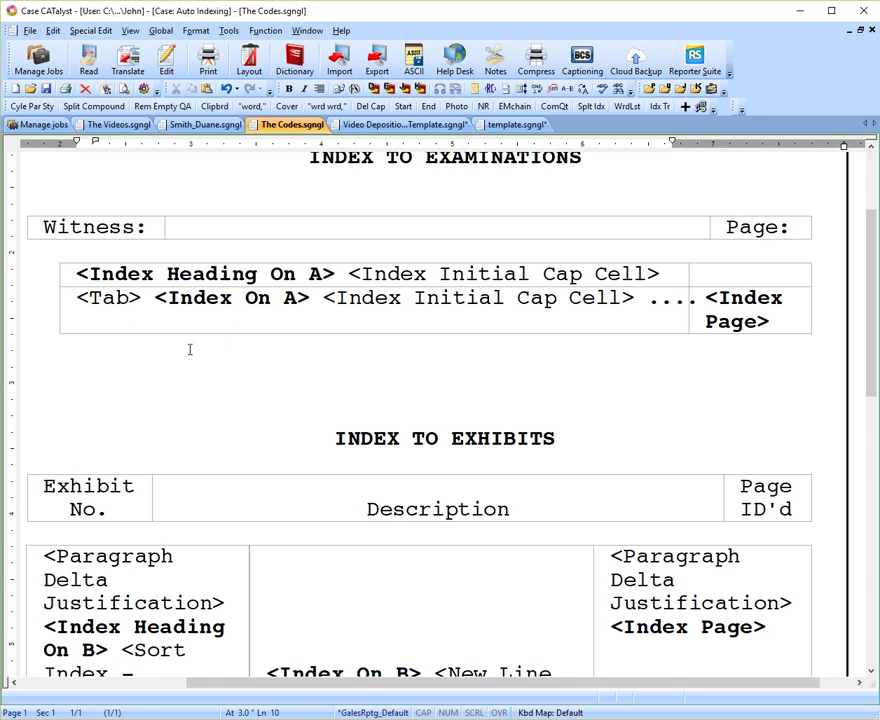
{"action": "left_click", "coordinate": [80, 273]}
{"action": "scroll", "coordinate": [245, 275], "scroll_direction": "down", "scroll_amount": 5}
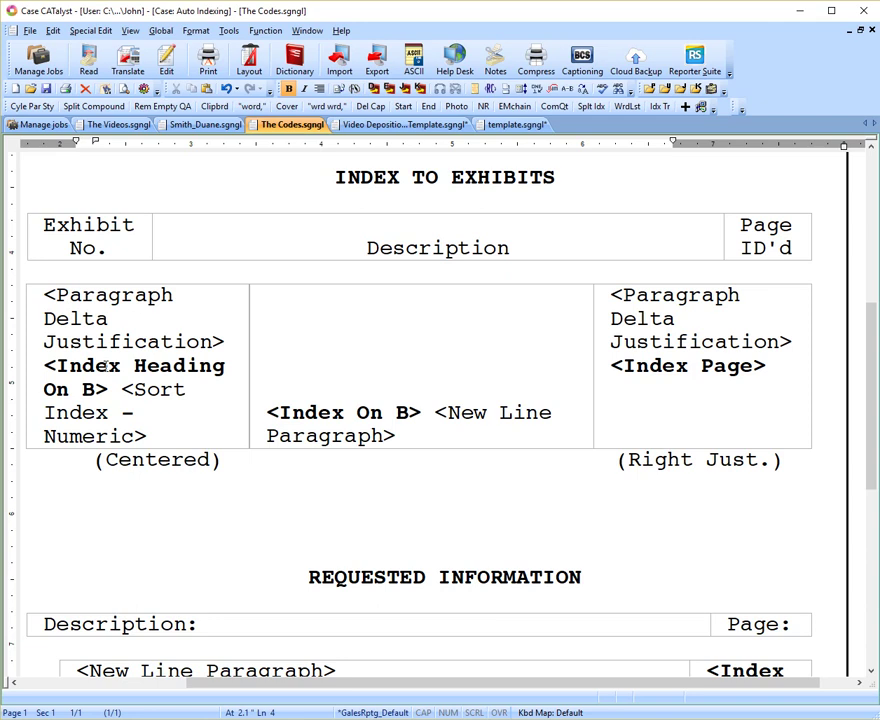
{"action": "scroll", "coordinate": [104, 366], "scroll_direction": "down", "scroll_amount": 8}
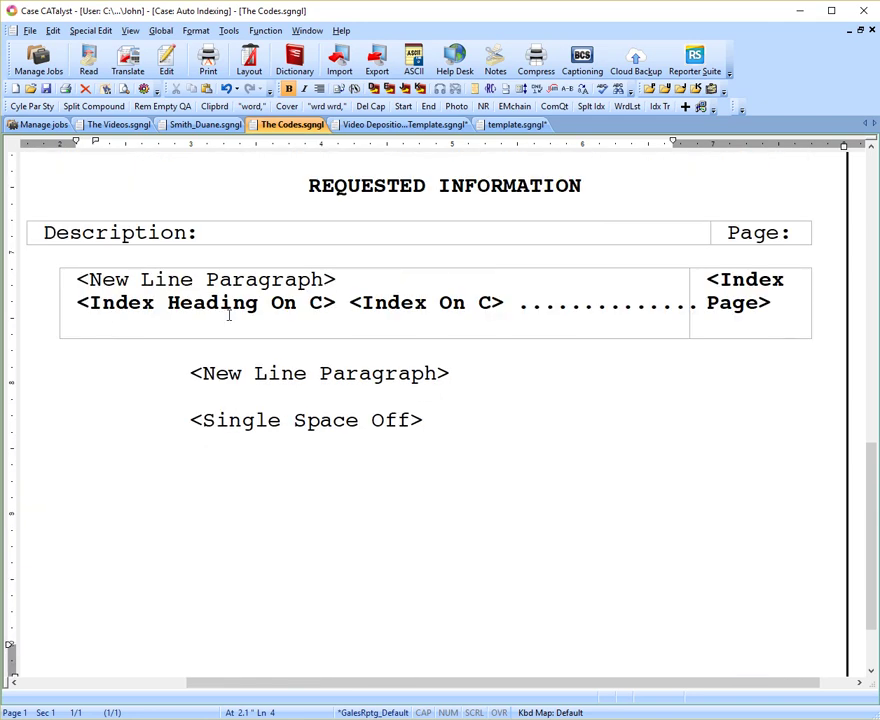
{"action": "scroll", "coordinate": [237, 408], "scroll_direction": "up", "scroll_amount": 9}
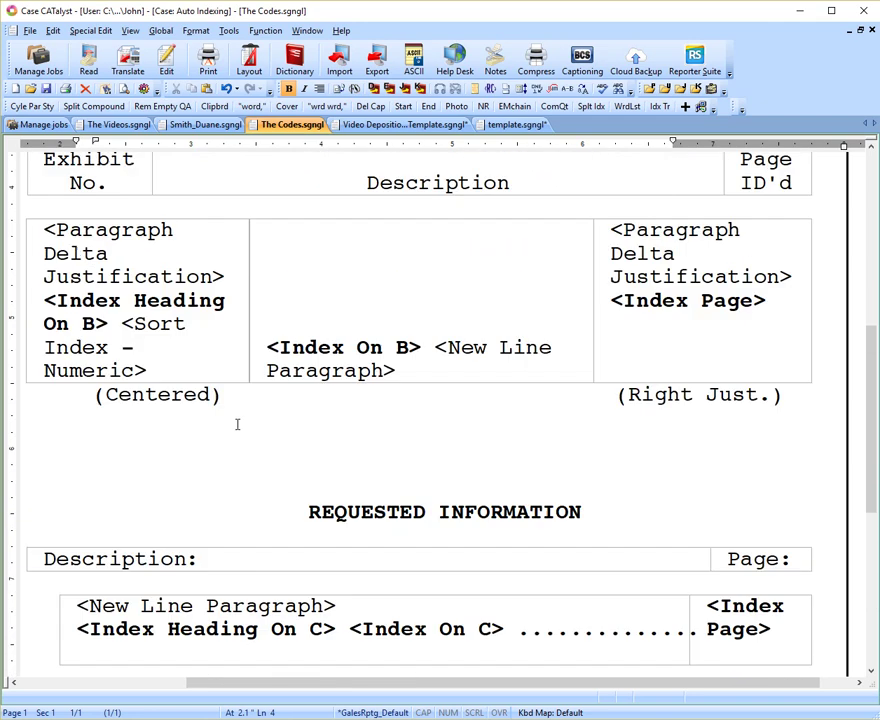
{"action": "scroll", "coordinate": [238, 425], "scroll_direction": "up", "scroll_amount": 4}
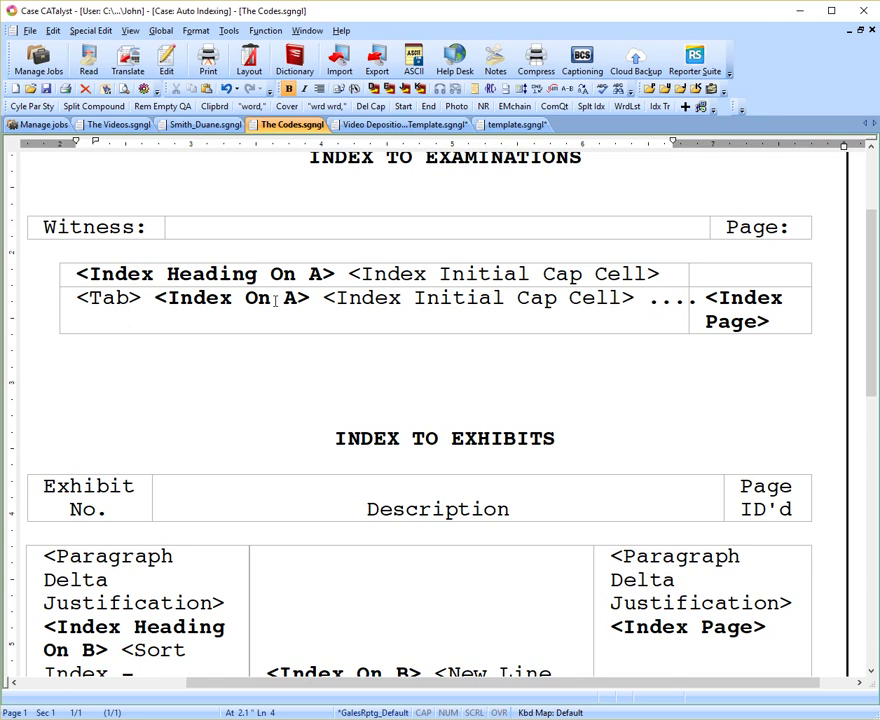
{"action": "scroll", "coordinate": [276, 300], "scroll_direction": "down", "scroll_amount": 5}
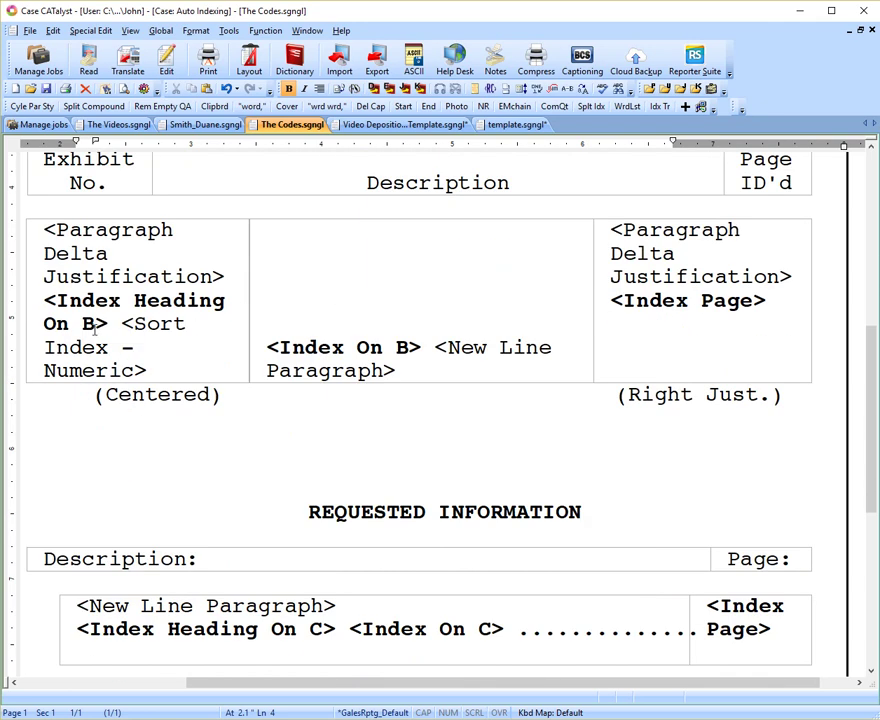
{"action": "left_click", "coordinate": [95, 323]}
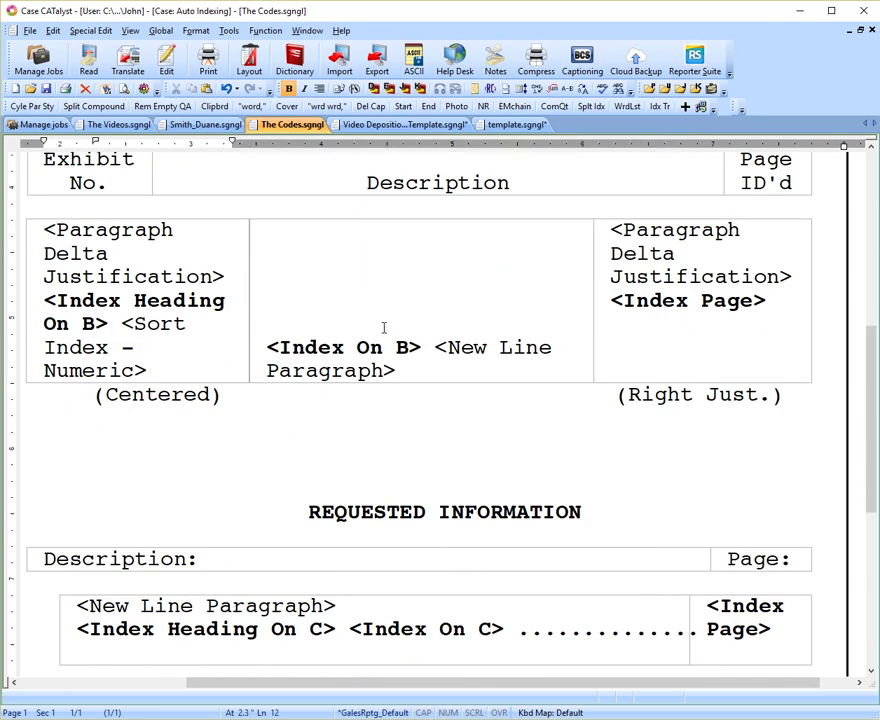
{"action": "scroll", "coordinate": [383, 330], "scroll_direction": "down", "scroll_amount": 4}
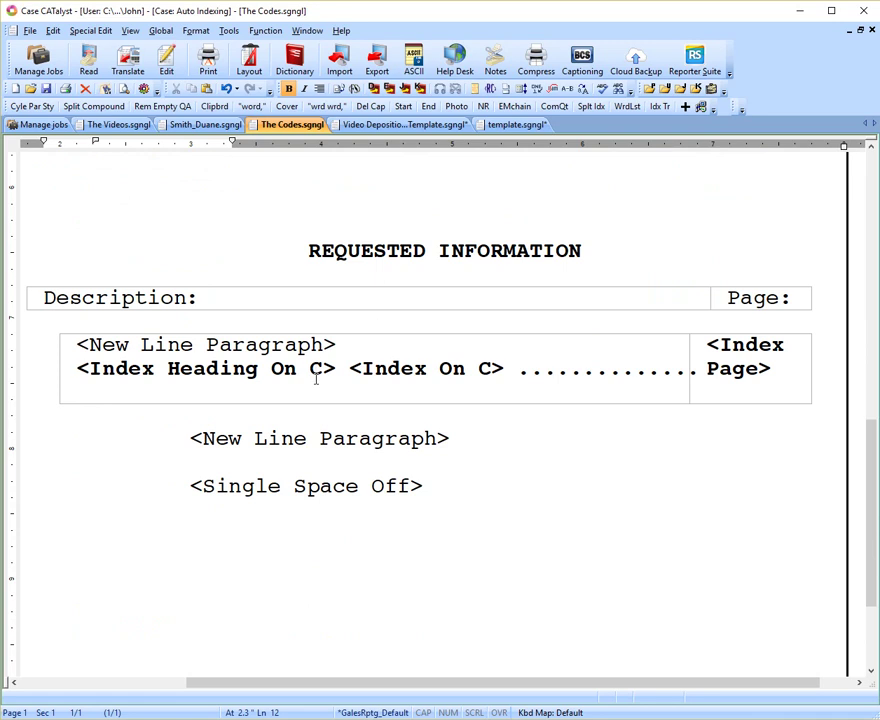
{"action": "scroll", "coordinate": [369, 410], "scroll_direction": "up", "scroll_amount": 10}
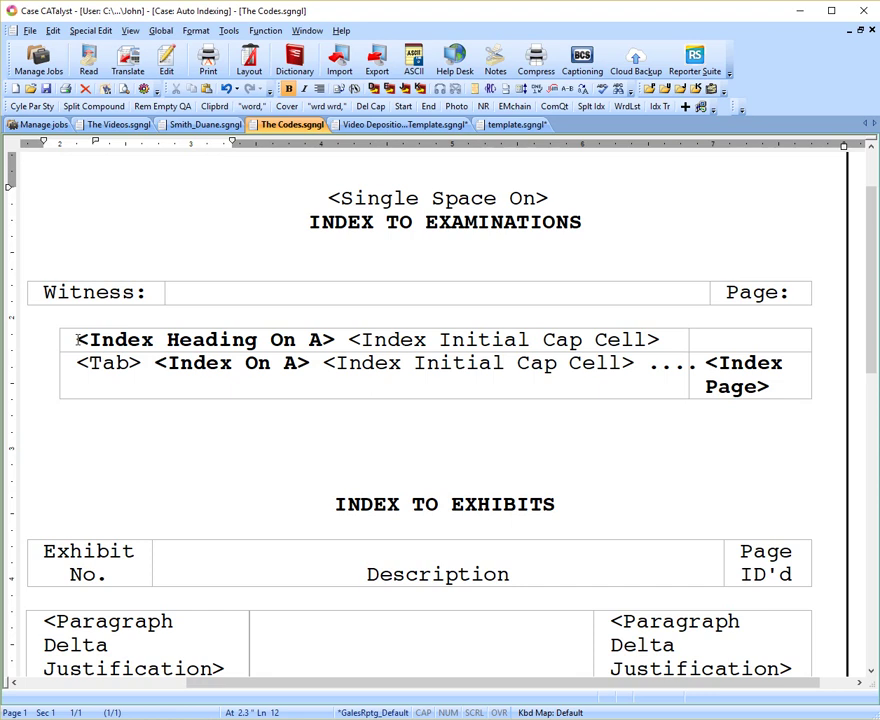
- Reveal the formatting codes at the witness's name at the start of testimony in the sample deposition transcript
{"action": "left_click", "coordinate": [204, 124]}
{"action": "scroll", "coordinate": [300, 355], "scroll_direction": "down", "scroll_amount": 20}
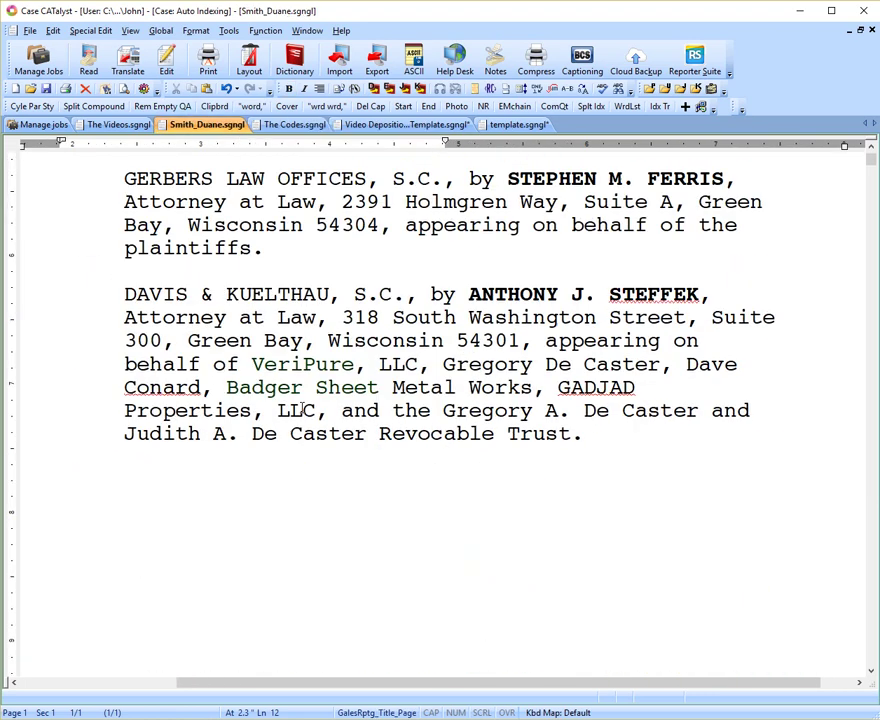
{"action": "scroll", "coordinate": [306, 434], "scroll_direction": "down", "scroll_amount": 20}
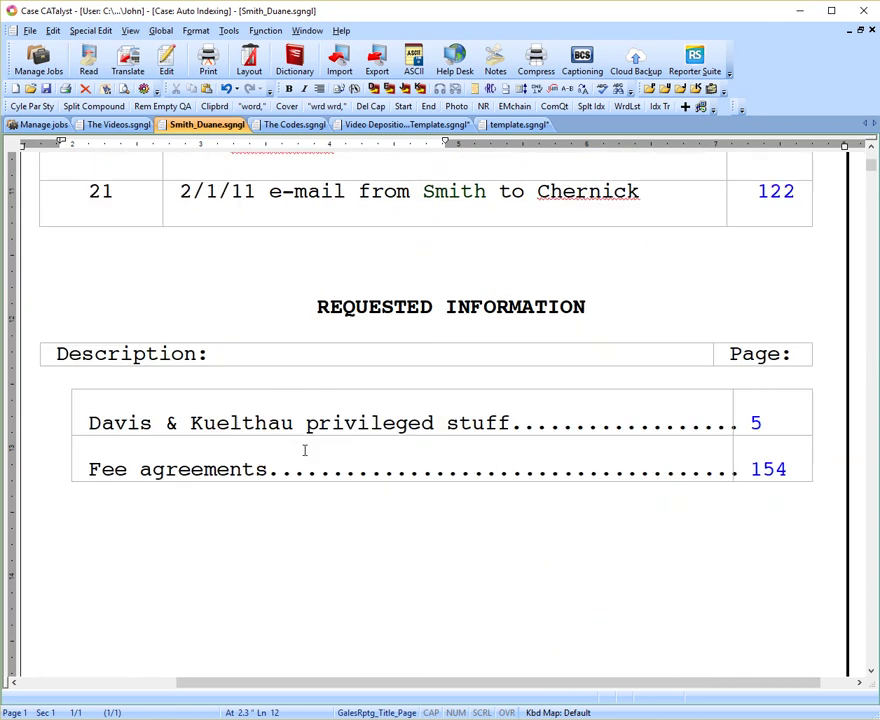
{"action": "scroll", "coordinate": [299, 437], "scroll_direction": "down", "scroll_amount": 3}
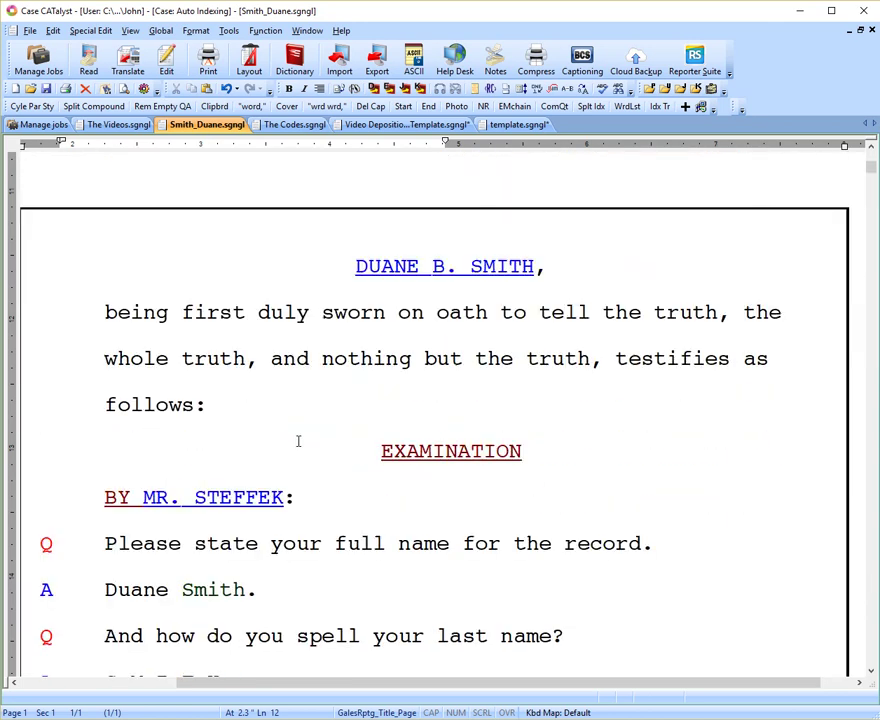
{"action": "left_click", "coordinate": [353, 266]}
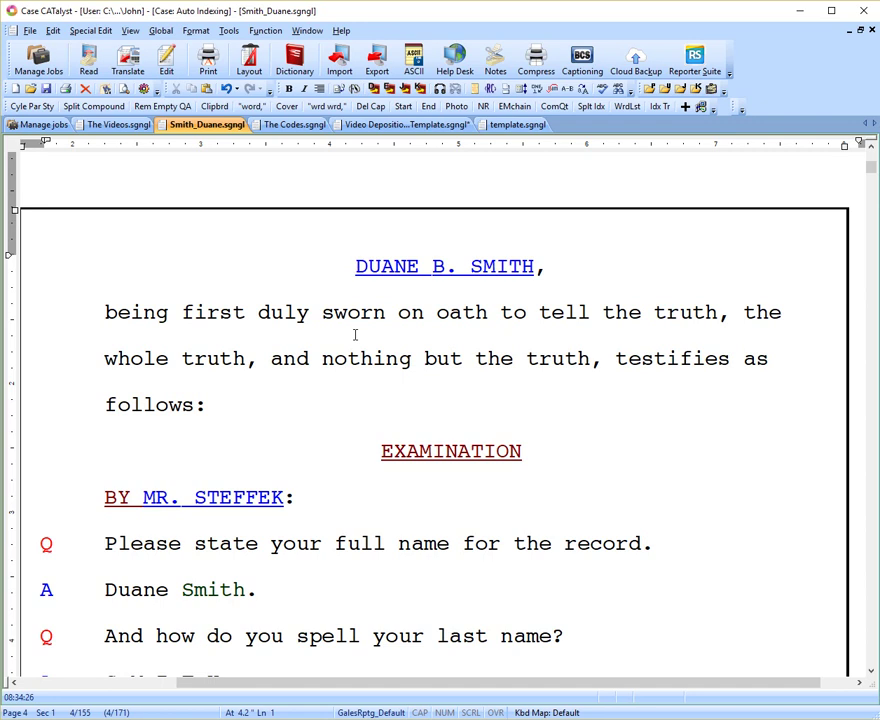
{"action": "key", "text": "alt+F3"}
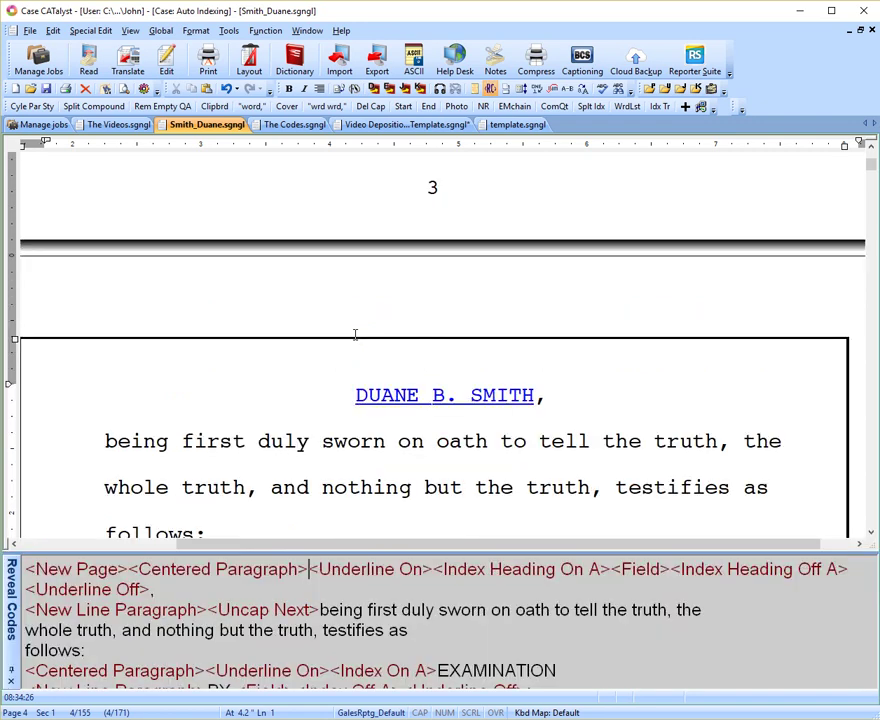
- Inspect the Index Heading On A, Field and Index Heading Off A codes around the witness's name
{"action": "left_click", "coordinate": [487, 569]}
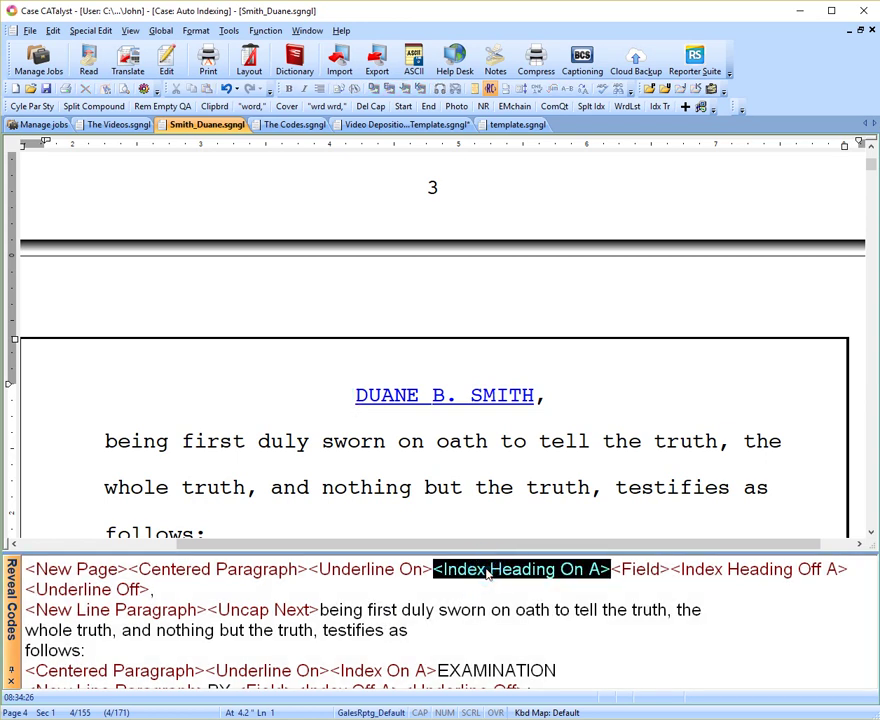
{"action": "left_click", "coordinate": [638, 569]}
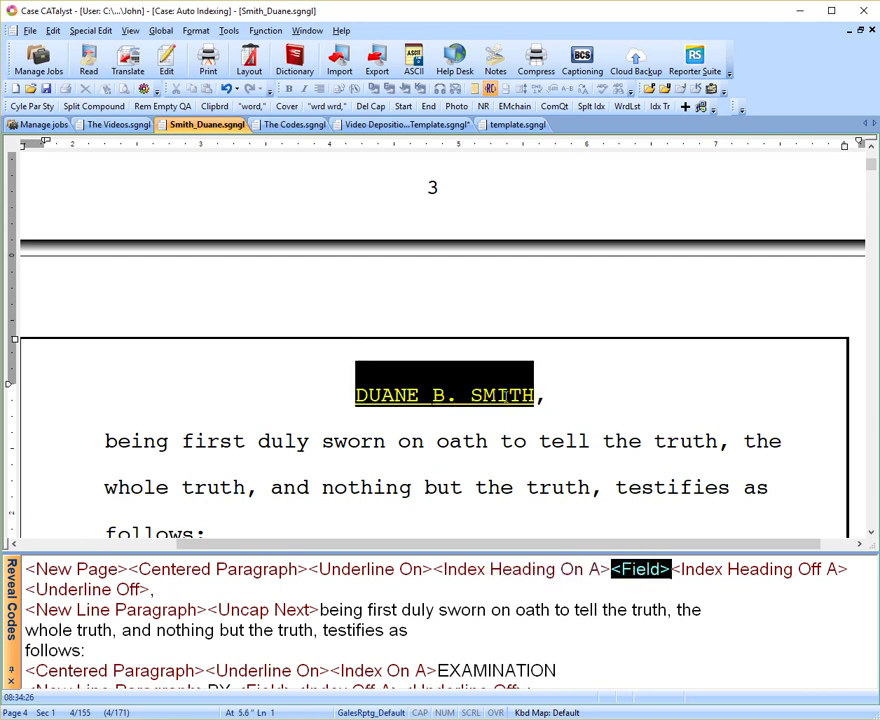
{"action": "left_click", "coordinate": [691, 570]}
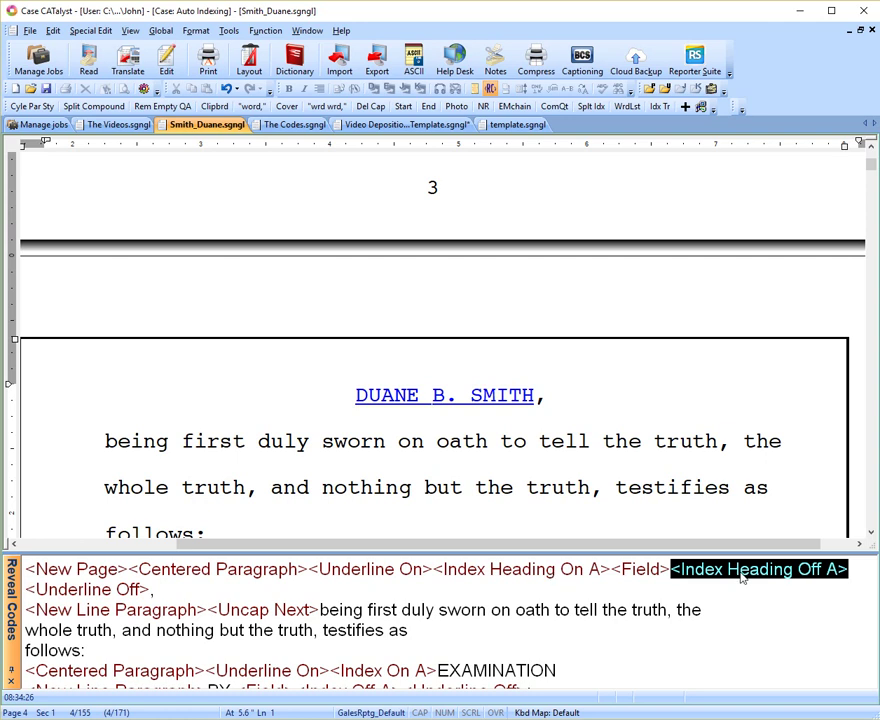
{"action": "left_click", "coordinate": [400, 441]}
{"action": "scroll", "coordinate": [403, 446], "scroll_direction": "down", "scroll_amount": 3}
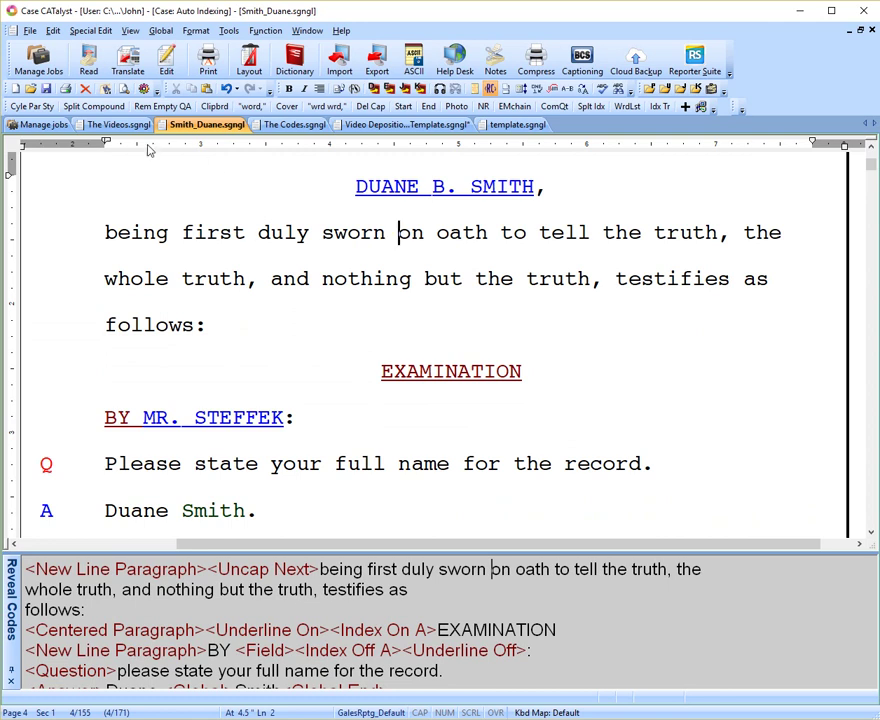
- Review the Index Initial Cap Cell, Tab and Index On A codes in The Codes document's examinations table
{"action": "left_click", "coordinate": [301, 128]}
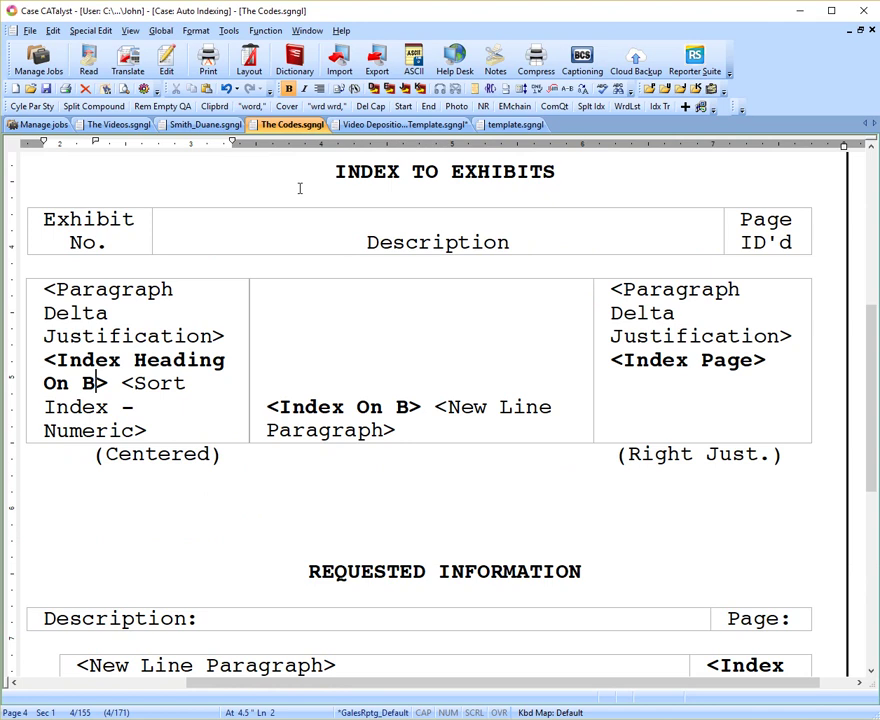
{"action": "scroll", "coordinate": [308, 336], "scroll_direction": "up", "scroll_amount": 3}
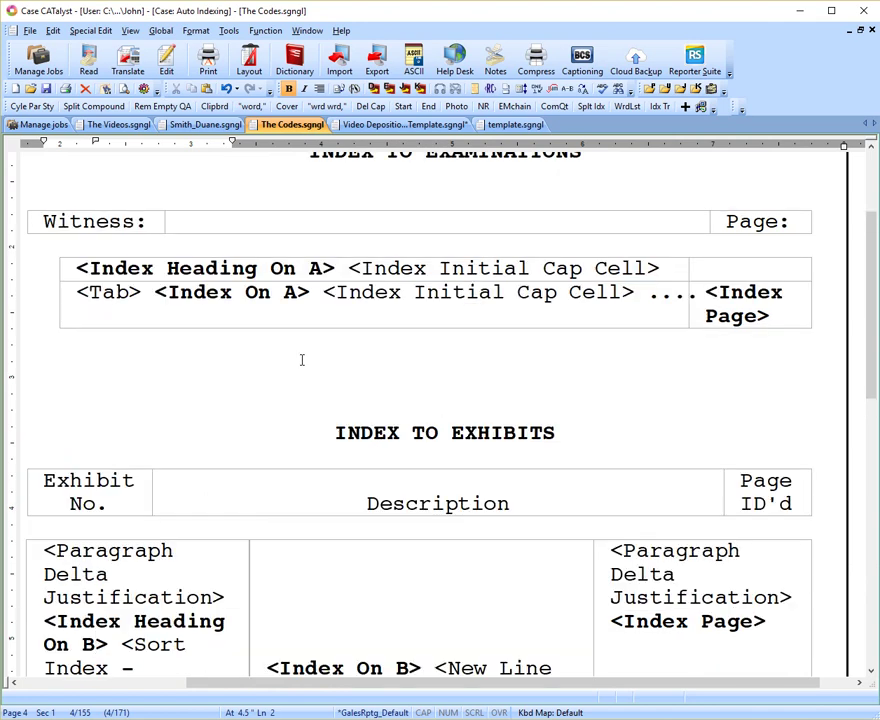
{"action": "left_click", "coordinate": [388, 270]}
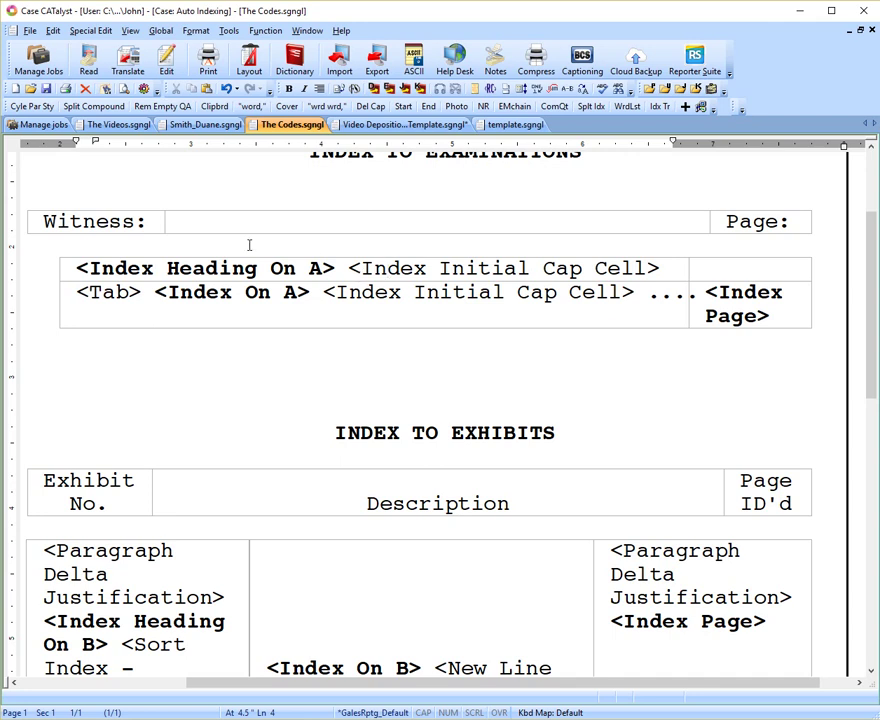
{"action": "left_click", "coordinate": [83, 291]}
{"action": "left_click", "coordinate": [155, 292]}
- Inspect the Index On A and Index Off A codes enclosing the EXAMINATION heading and its BY line in the sample transcript
{"action": "left_click", "coordinate": [205, 125]}
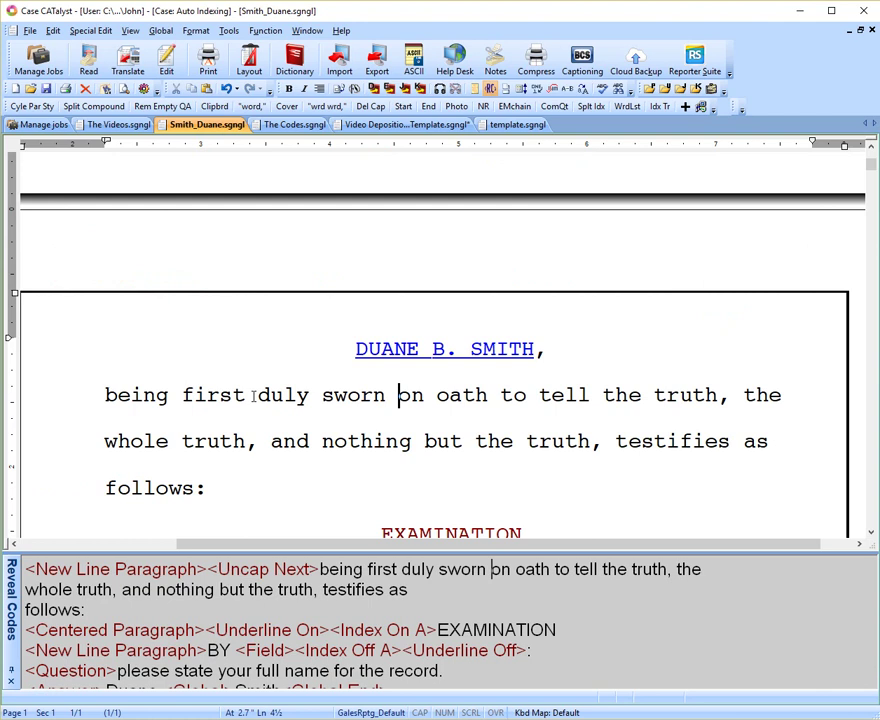
{"action": "scroll", "coordinate": [240, 345], "scroll_direction": "down", "scroll_amount": 2}
{"action": "left_click", "coordinate": [379, 261]}
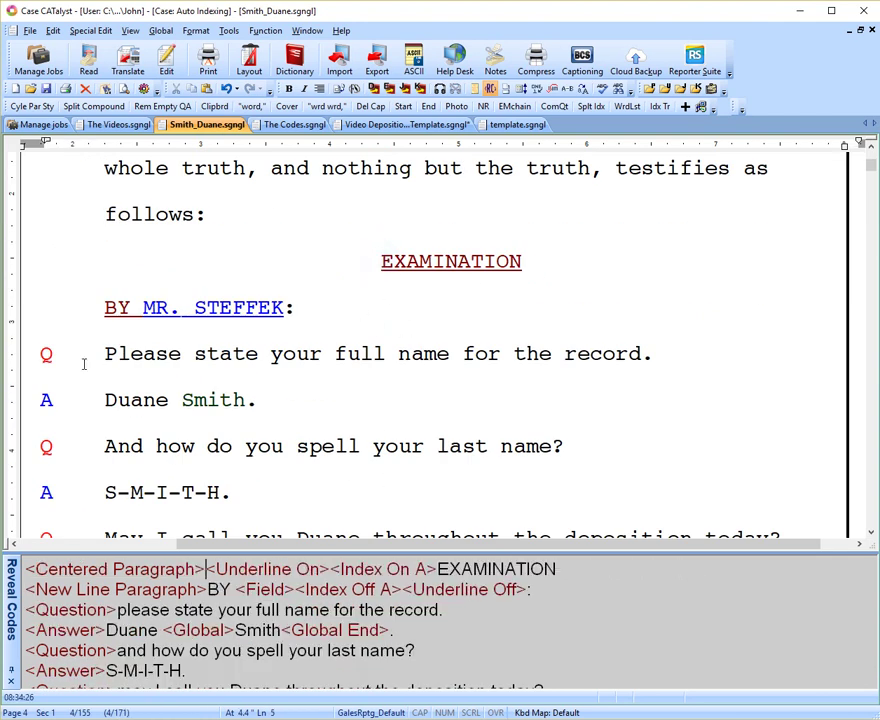
{"action": "left_click", "coordinate": [366, 577]}
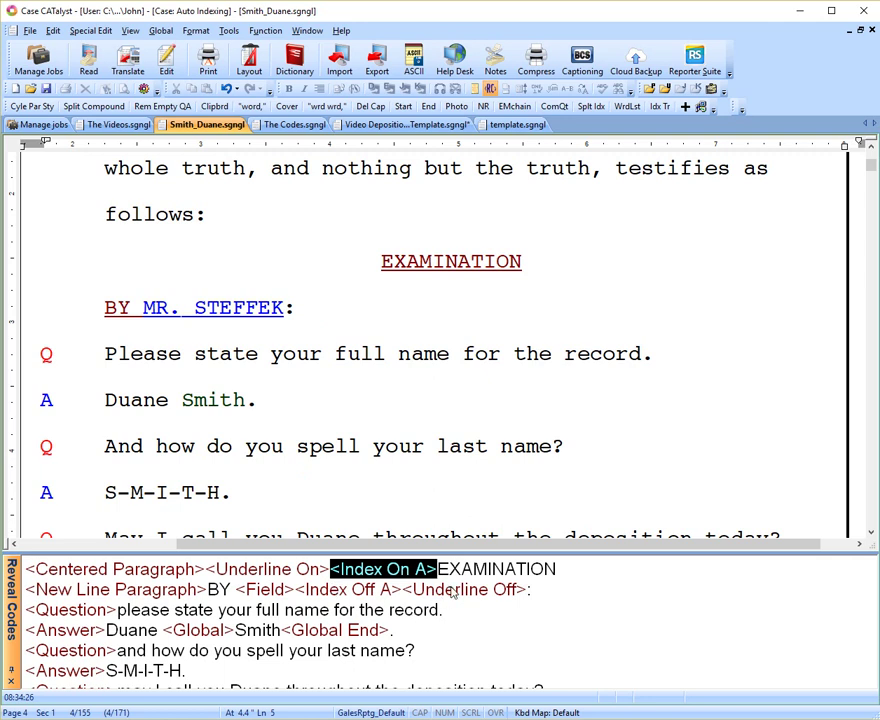
{"action": "left_click", "coordinate": [376, 591]}
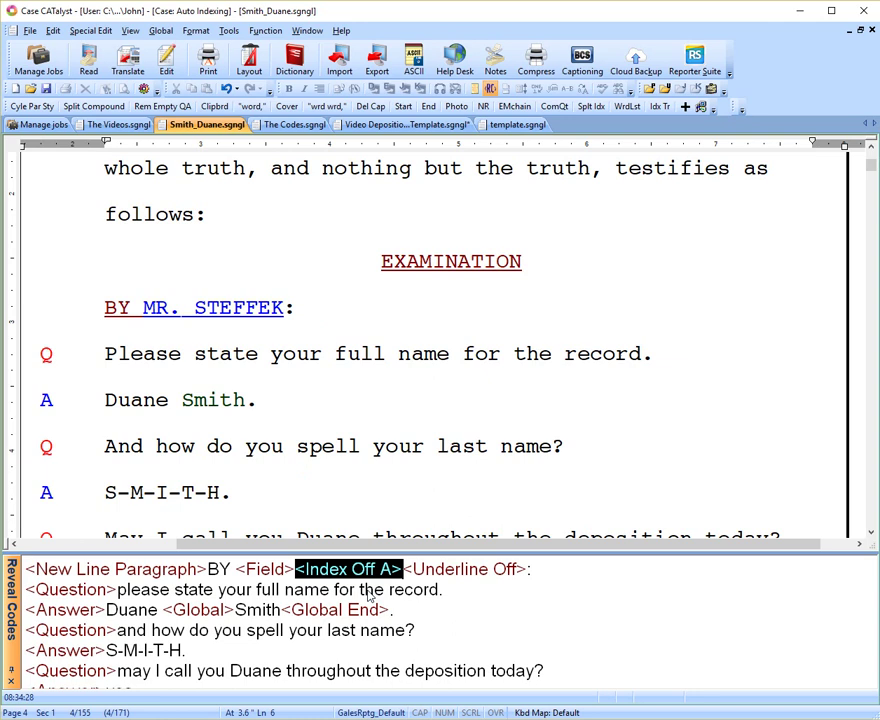
- Review the Index Page code in the examinations table and the exhibits table codes in The Codes document
{"action": "left_click", "coordinate": [360, 126]}
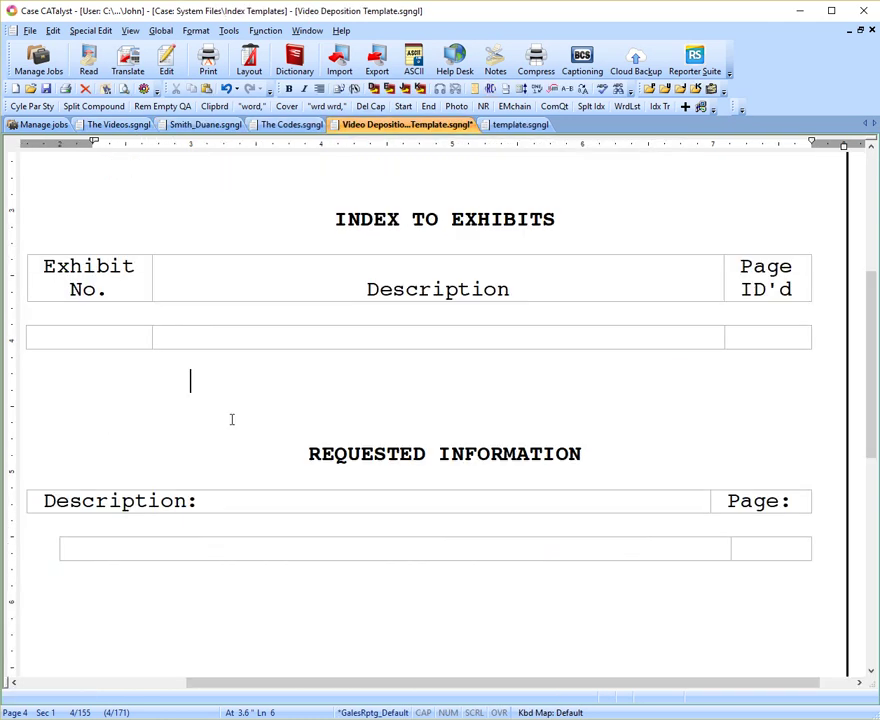
{"action": "left_click", "coordinate": [274, 125]}
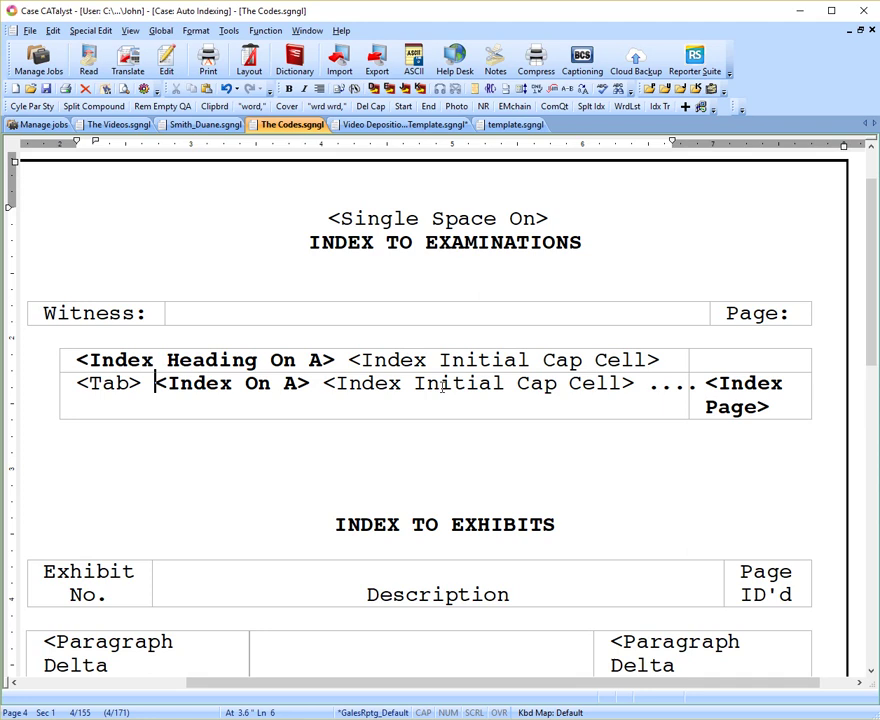
{"action": "left_click", "coordinate": [720, 383]}
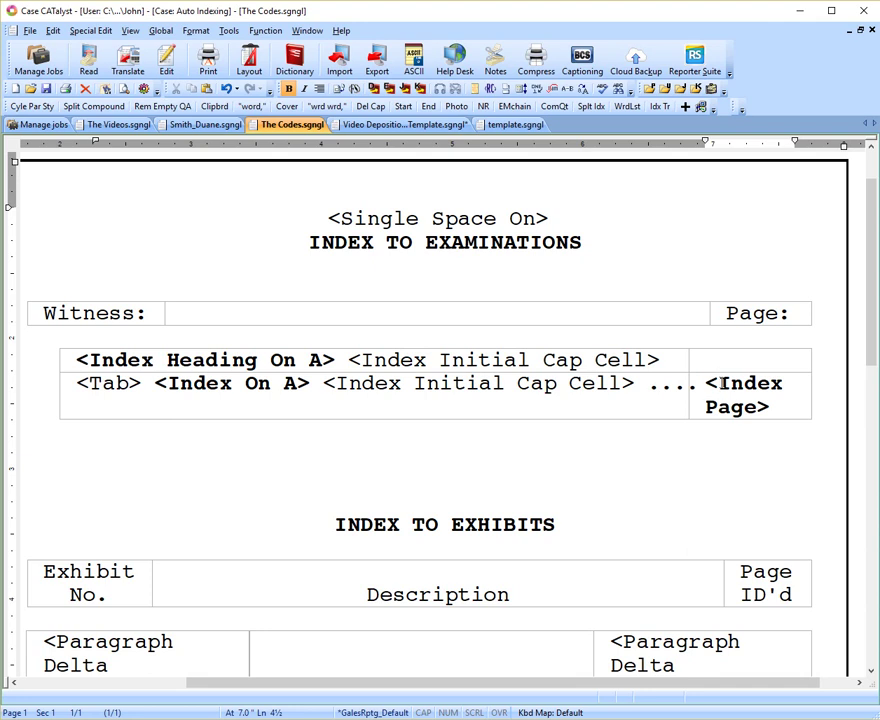
{"action": "scroll", "coordinate": [684, 369], "scroll_direction": "down", "scroll_amount": 3}
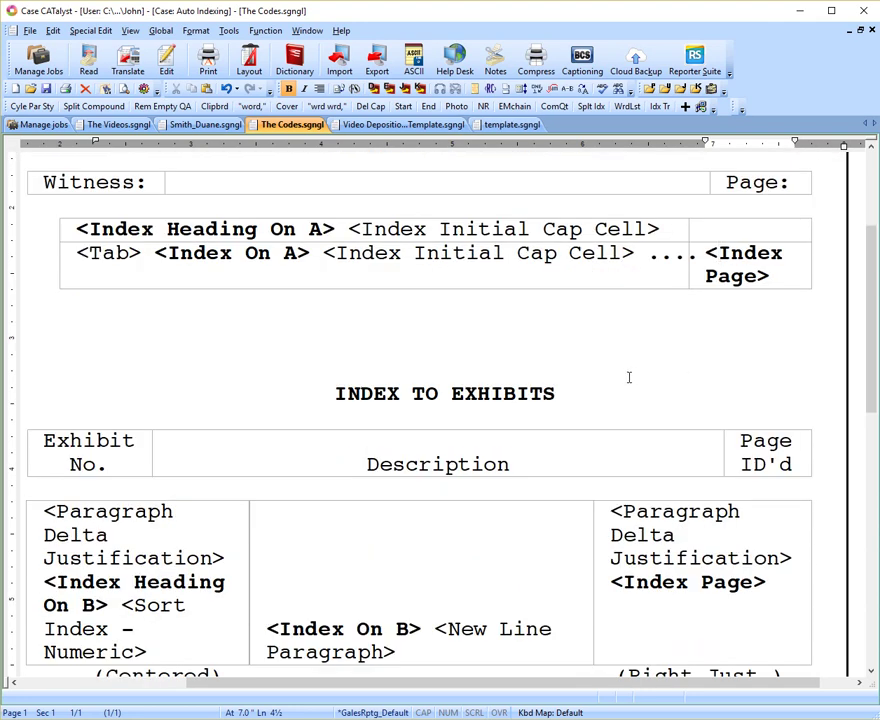
{"action": "scroll", "coordinate": [629, 377], "scroll_direction": "down", "scroll_amount": 4}
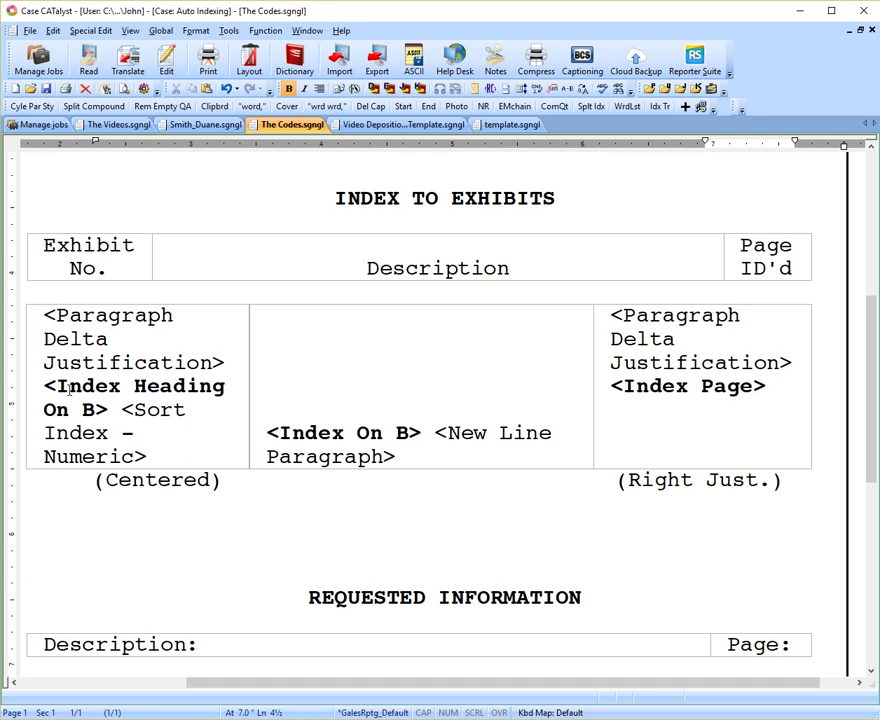
- Examine the finished exhibit index entries, with their numbers, descriptions and pages, in the sample deposition transcript
{"action": "left_click", "coordinate": [205, 124]}
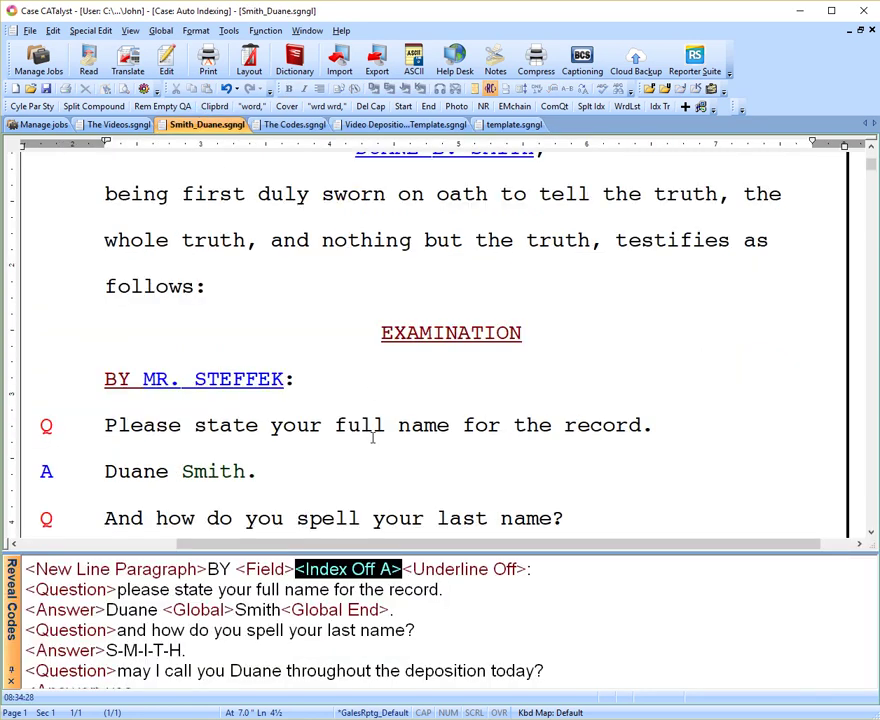
{"action": "key", "text": "Page_Up"}
{"action": "key", "text": "Page_Up"}
{"action": "key", "text": "Page_Up"}
{"action": "key", "text": "Page_Up"}
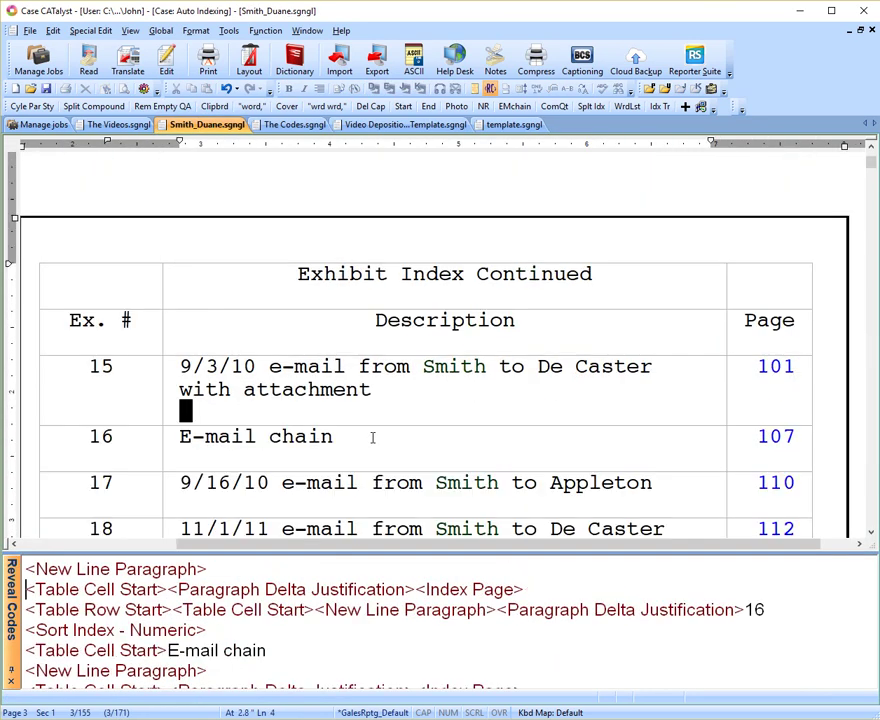
{"action": "key", "text": "Page_Up"}
{"action": "scroll", "coordinate": [356, 459], "scroll_direction": "up", "scroll_amount": 3}
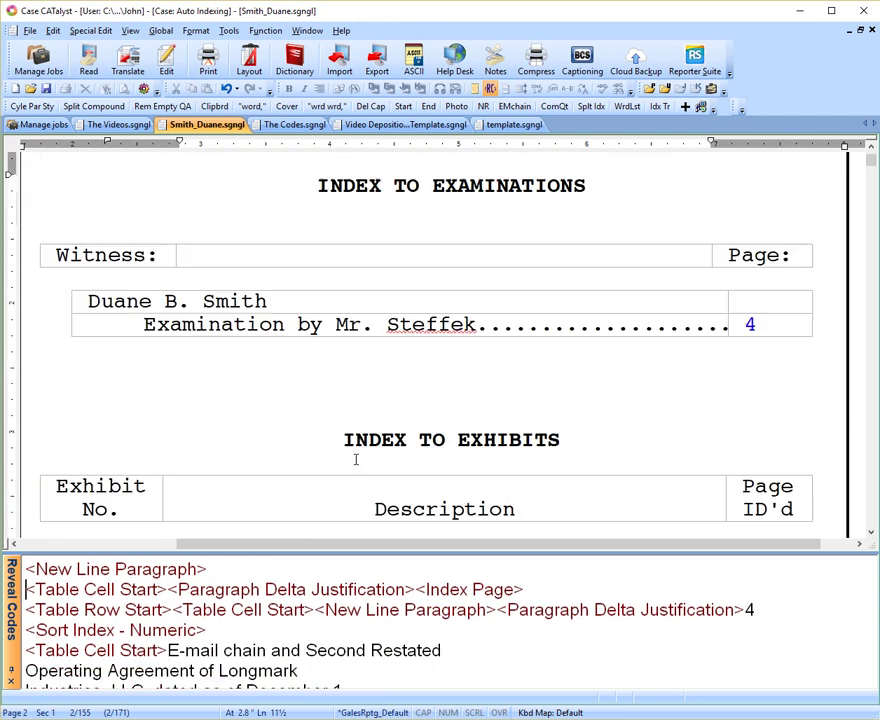
{"action": "scroll", "coordinate": [358, 455], "scroll_direction": "down", "scroll_amount": 5}
{"action": "scroll", "coordinate": [358, 455], "scroll_direction": "up", "scroll_amount": 2}
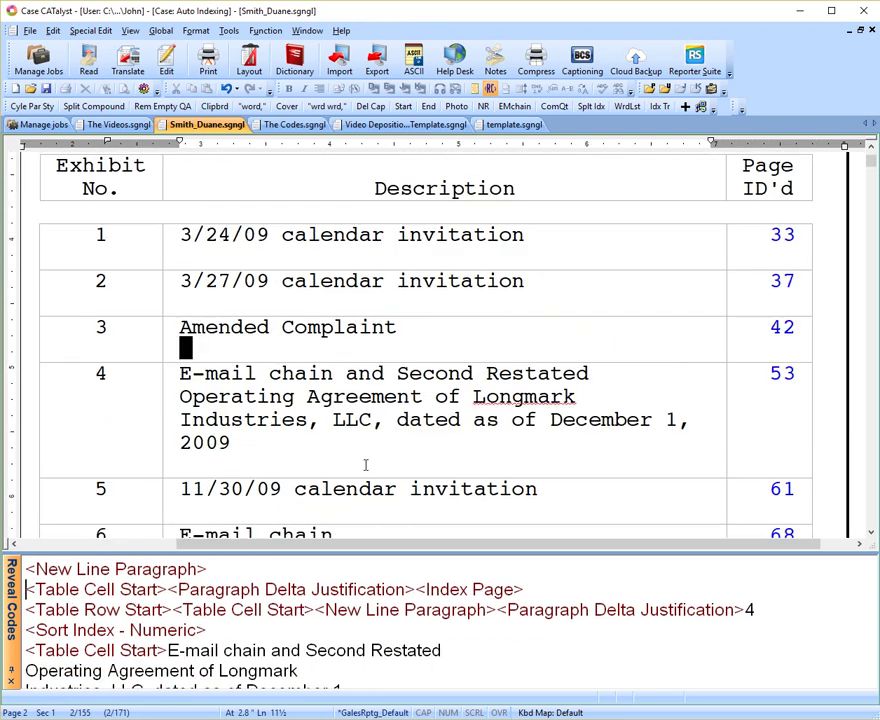
- Go to the transcript entry behind Exhibit 3's index page number and inspect its Index Heading On B and Off B codes
{"action": "left_click", "coordinate": [769, 326]}
{"action": "right_click", "coordinate": [769, 326]}
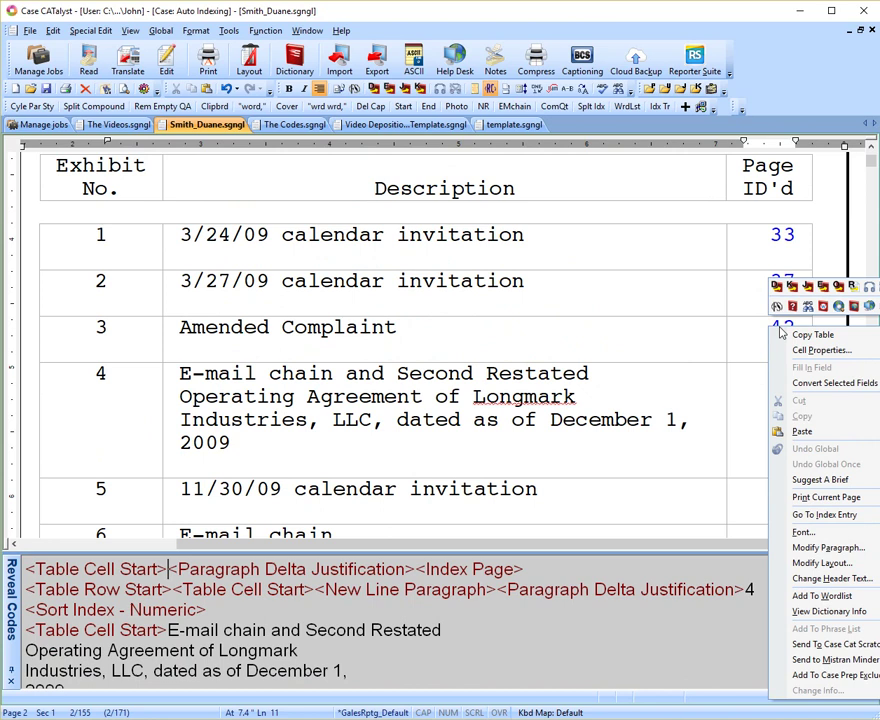
{"action": "left_click", "coordinate": [824, 514]}
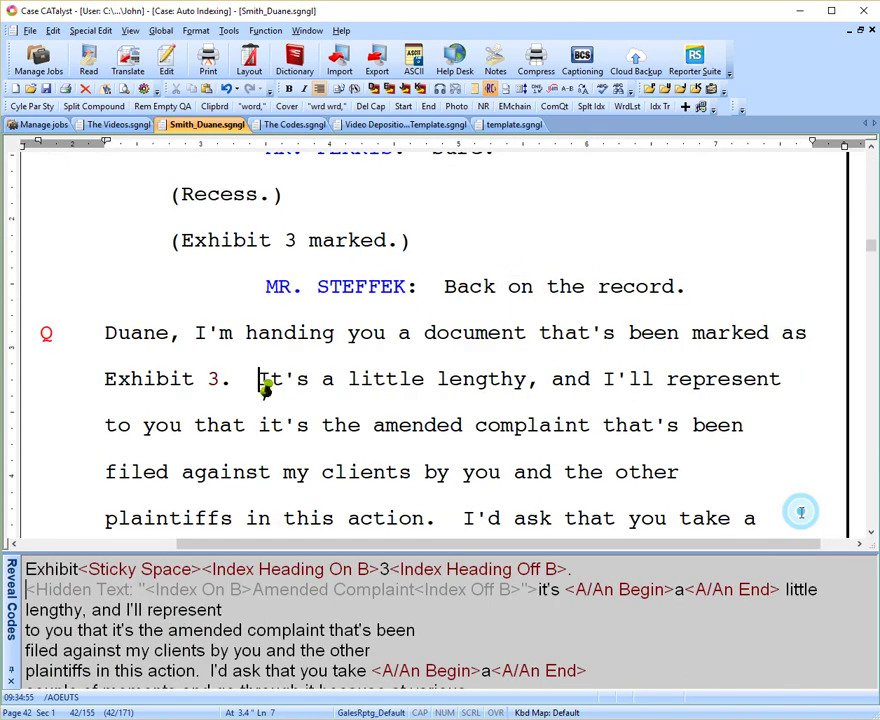
{"action": "left_click", "coordinate": [204, 379]}
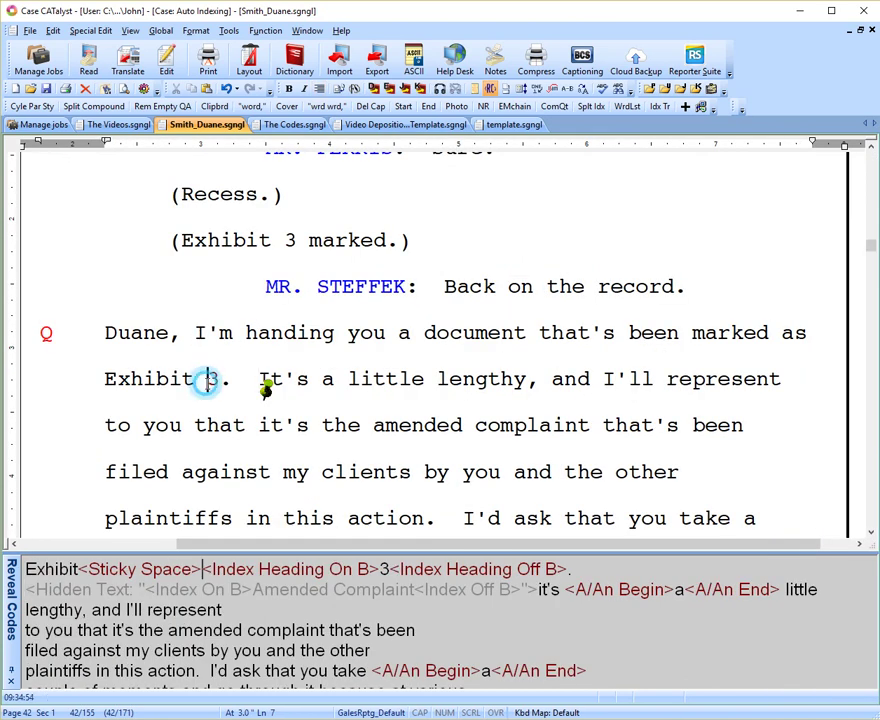
{"action": "left_click", "coordinate": [231, 572]}
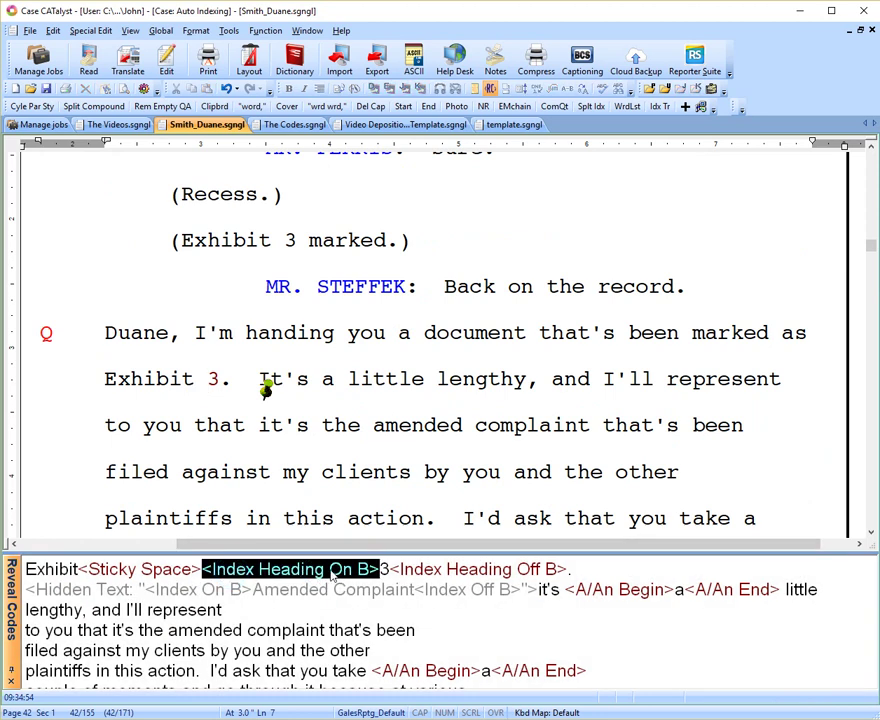
{"action": "left_click", "coordinate": [384, 572]}
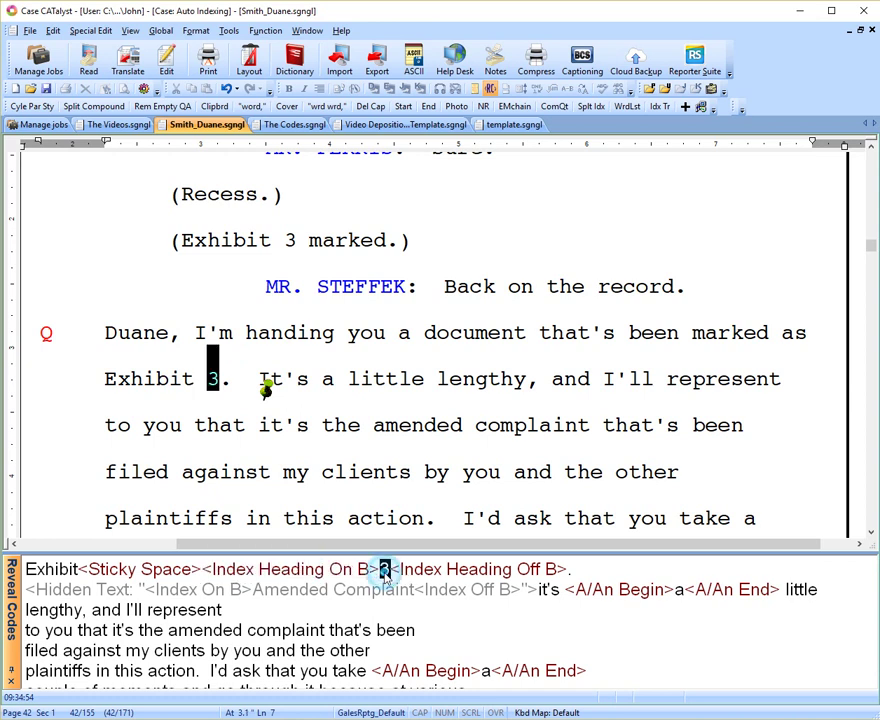
{"action": "left_click", "coordinate": [418, 572]}
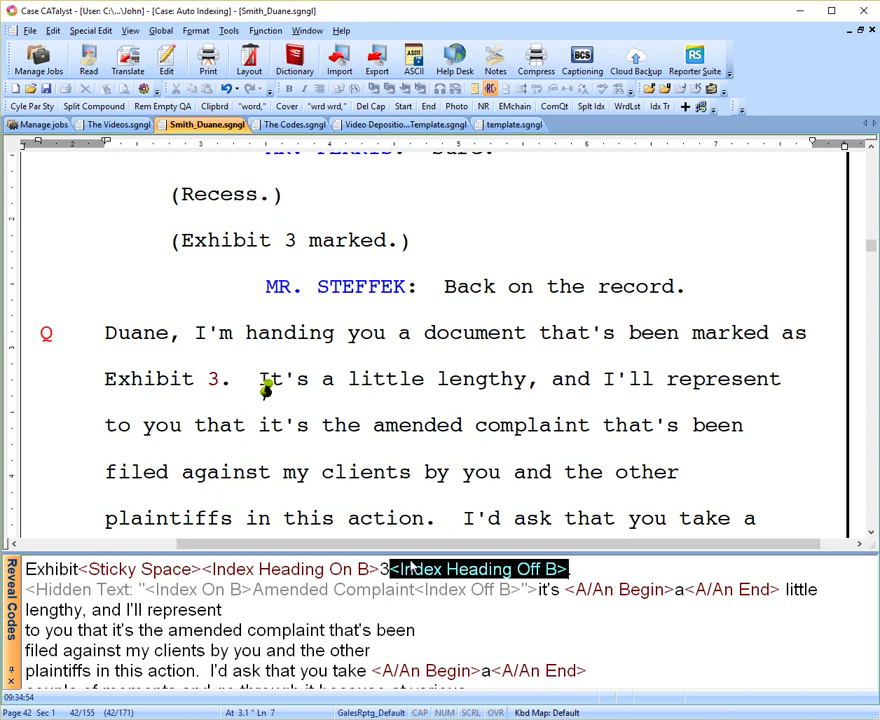
- Inspect the hidden text after Exhibit 3, which wraps the Amended Complaint description in Index On B and Index Off B codes
{"action": "left_click", "coordinate": [104, 591]}
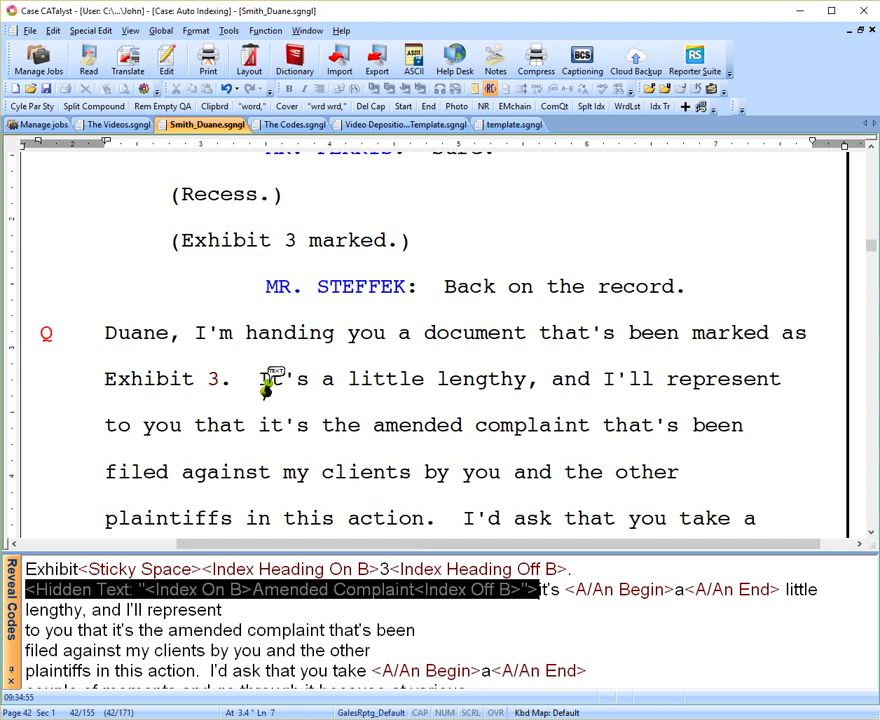
{"action": "double_click", "coordinate": [265, 385]}
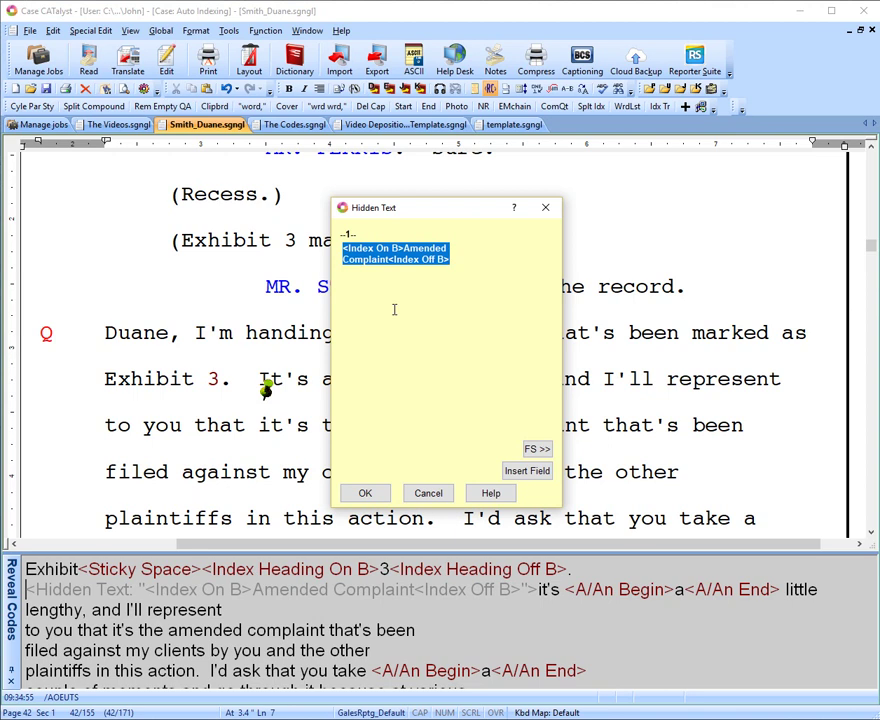
{"action": "left_click", "coordinate": [359, 489]}
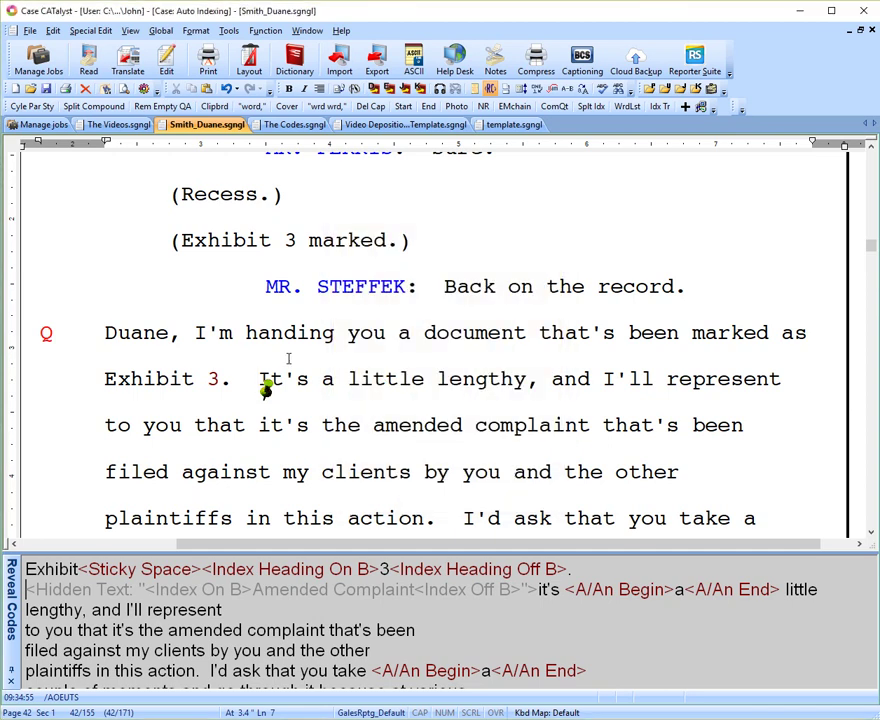
- Review the Index Page and Paragraph Delta Justification codes in The Codes document's exhibits table
{"action": "left_click", "coordinate": [280, 127]}
{"action": "scroll", "coordinate": [338, 370], "scroll_direction": "down", "scroll_amount": 5}
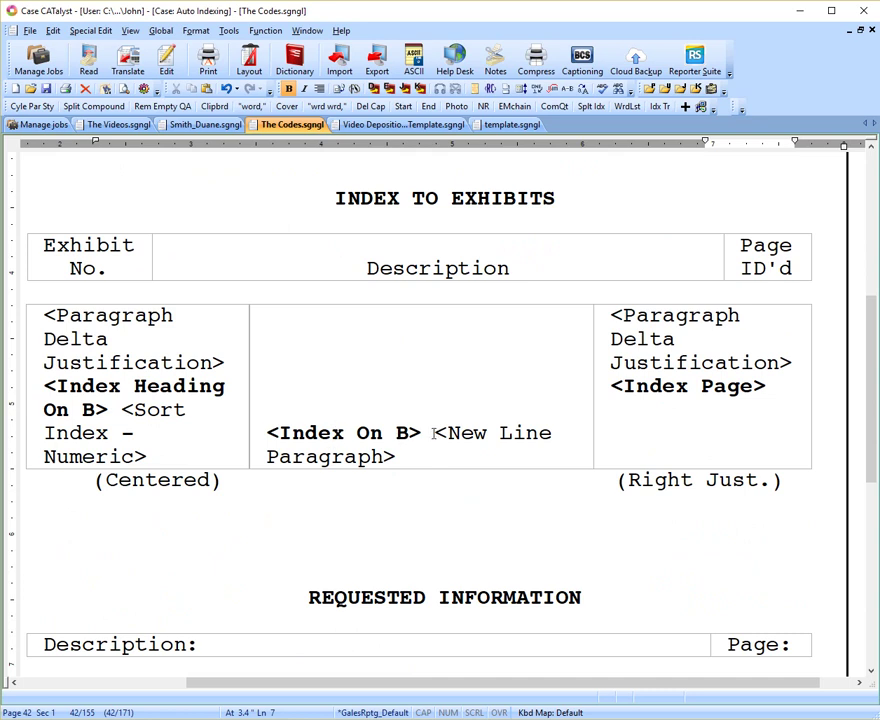
{"action": "left_click", "coordinate": [715, 388]}
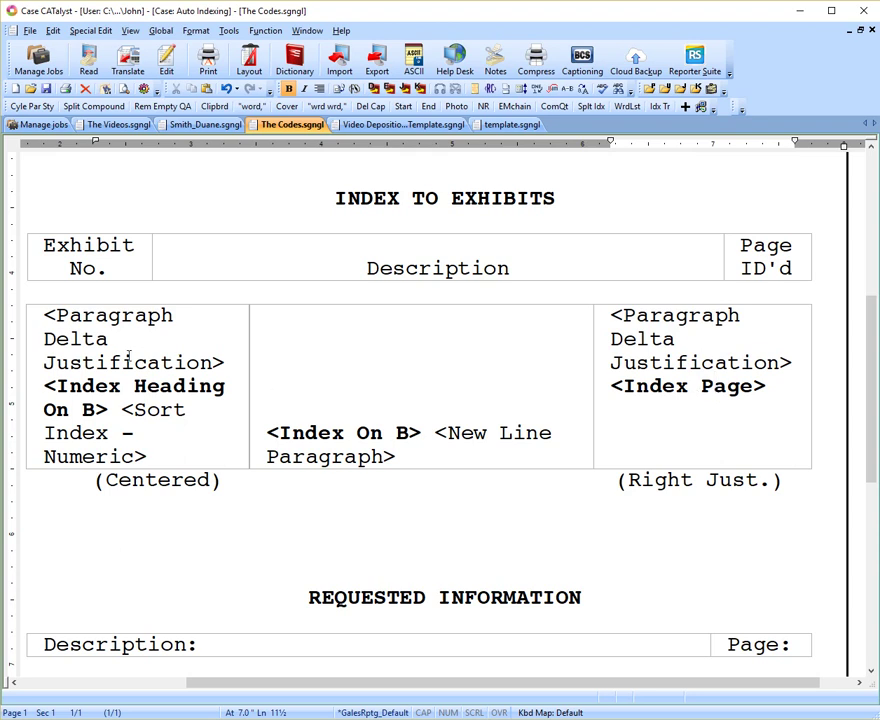
{"action": "left_click", "coordinate": [45, 316]}
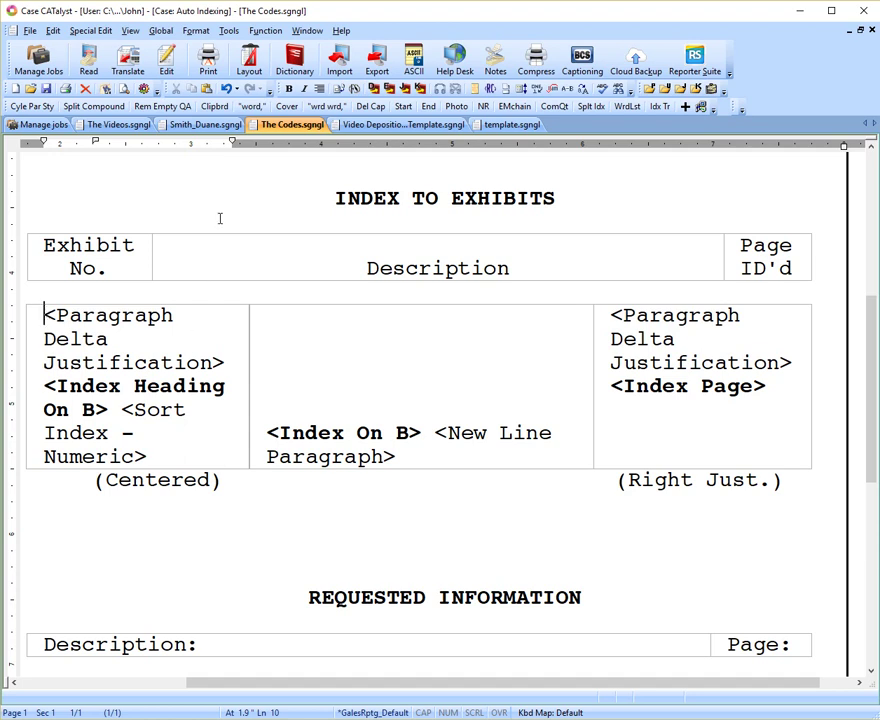
- In the Video Deposition Template, set the empty Exhibit No. cell's paragraph alignment to Centered on Margins
{"action": "left_click", "coordinate": [378, 127]}
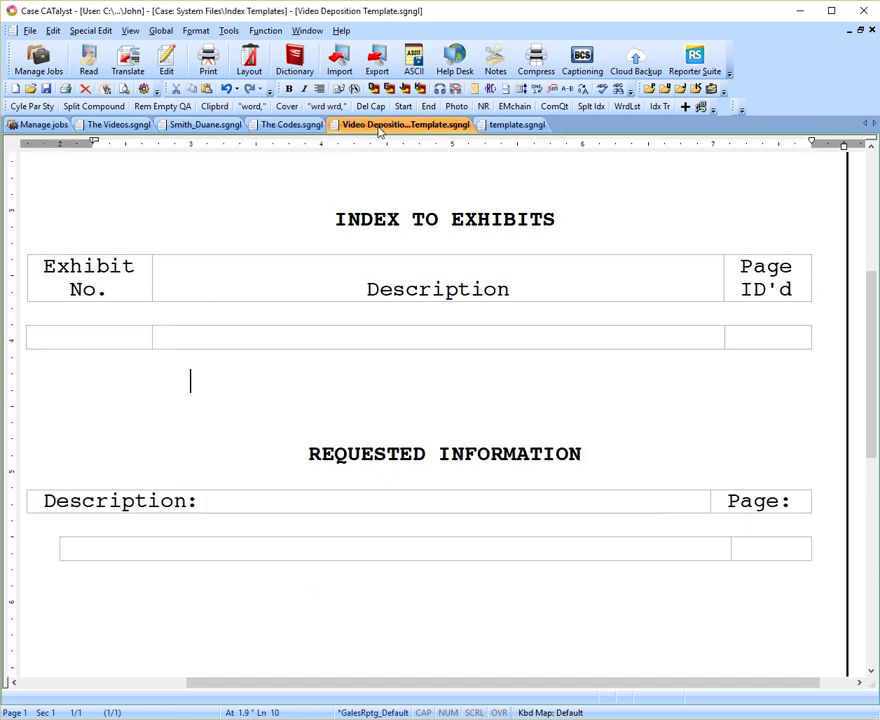
{"action": "left_click", "coordinate": [31, 336]}
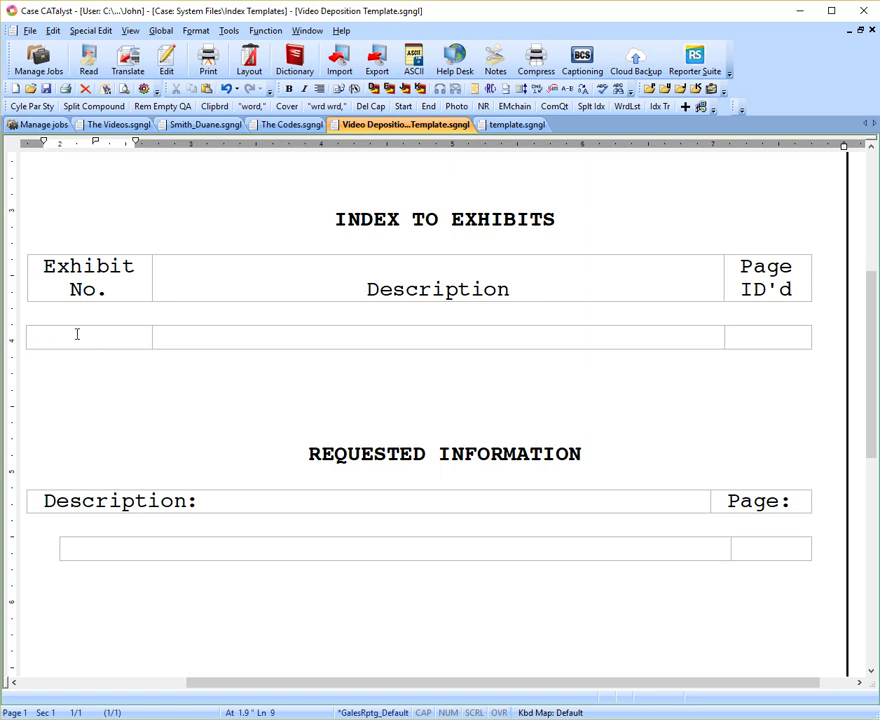
{"action": "left_click", "coordinate": [193, 33]}
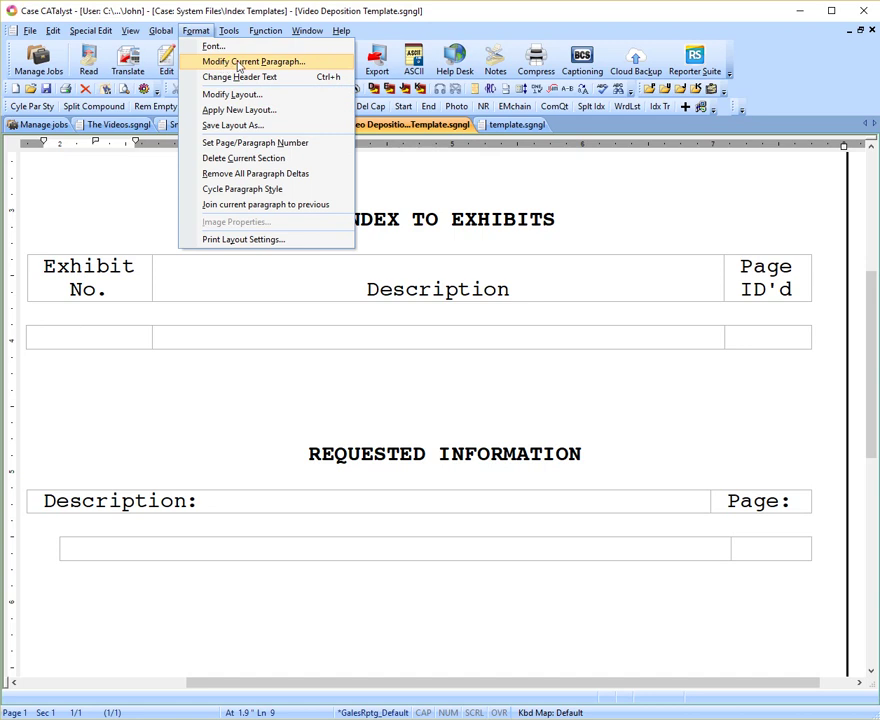
{"action": "left_click", "coordinate": [233, 62]}
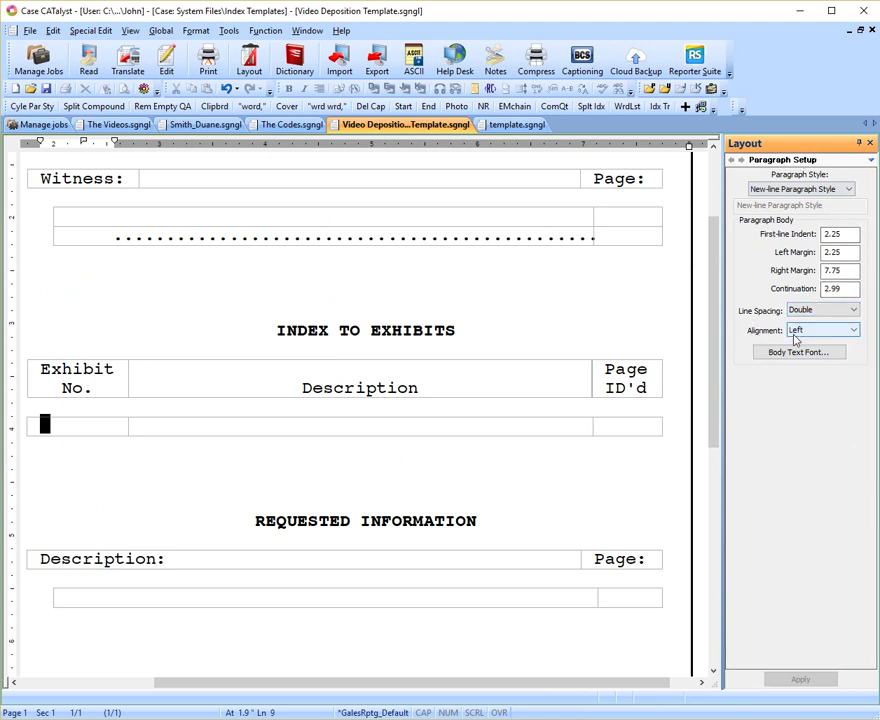
{"action": "left_click", "coordinate": [854, 331]}
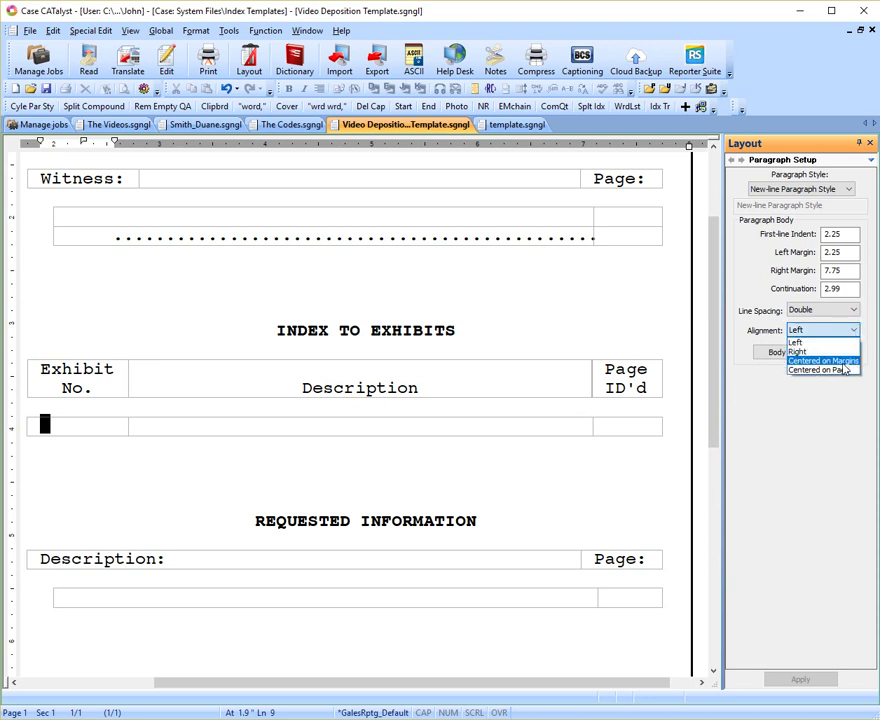
{"action": "left_click", "coordinate": [842, 361]}
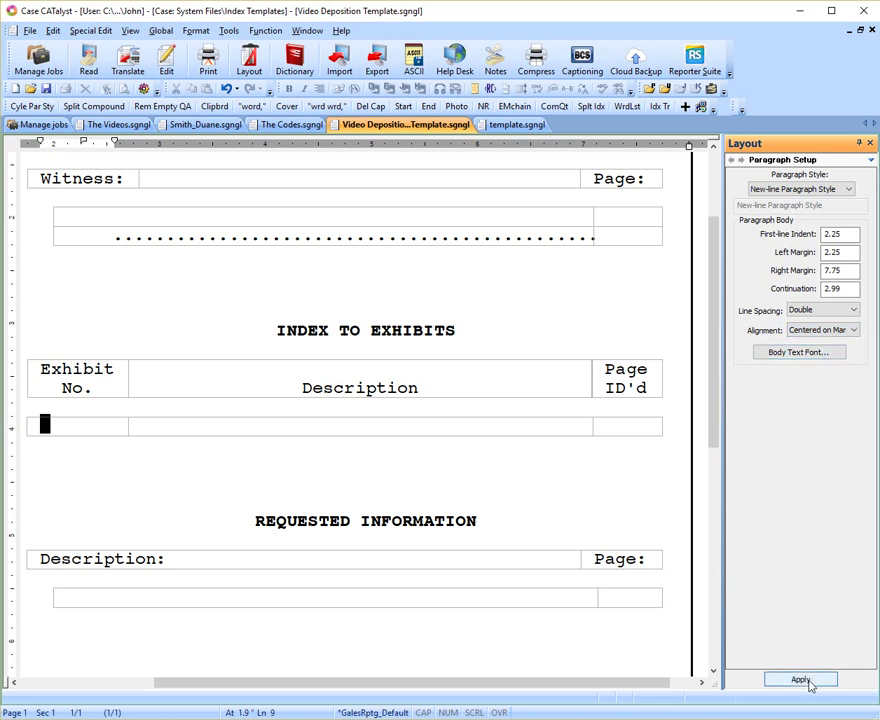
{"action": "left_click", "coordinate": [801, 680]}
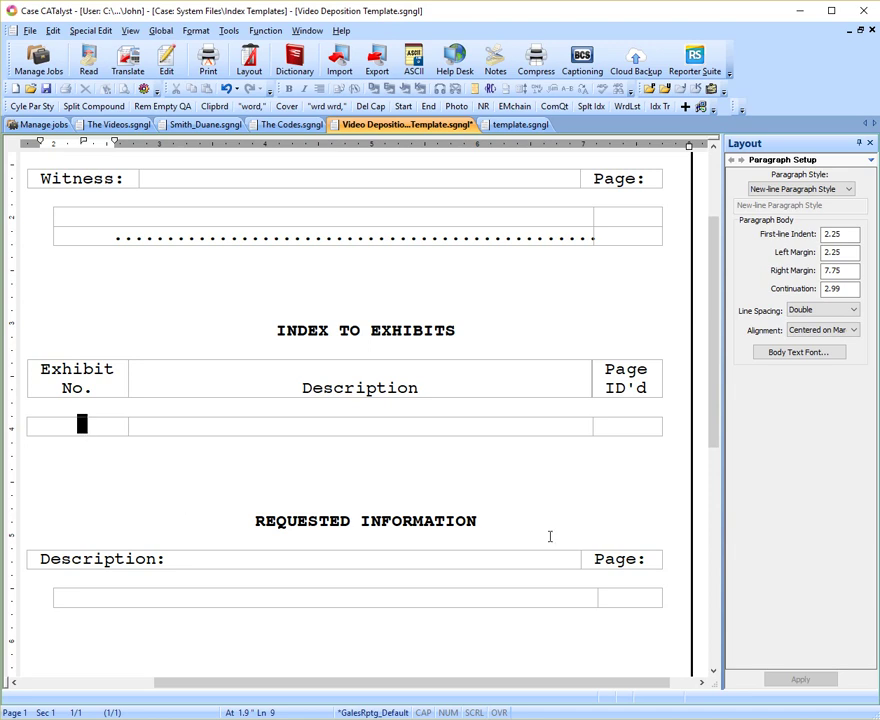
- Reveal the codes of the centered Exhibit No. cell to check its Paragraph Delta Justification code, and hide them again
{"action": "left_click", "coordinate": [98, 424]}
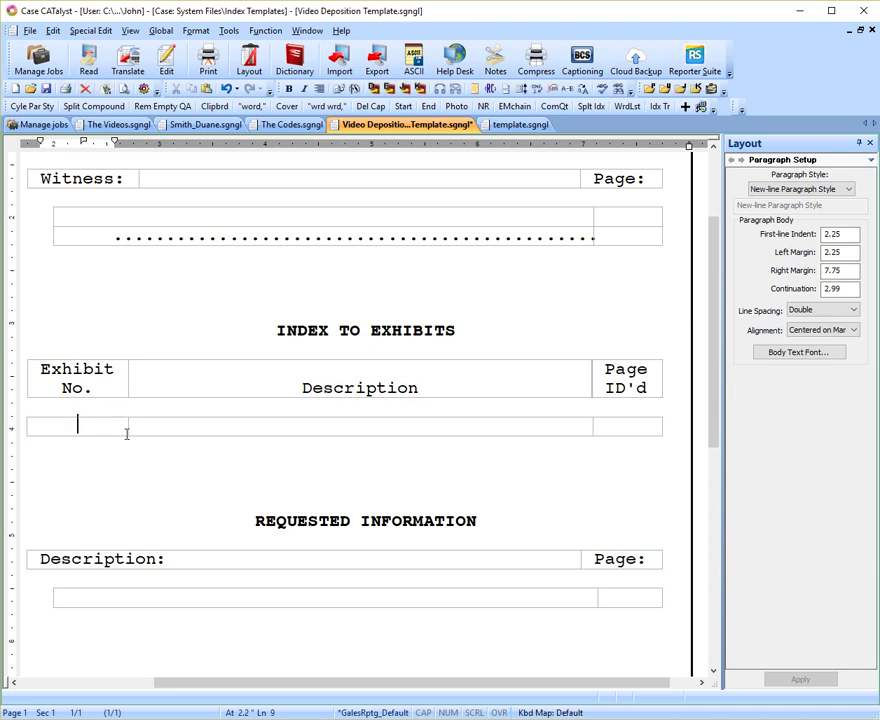
{"action": "key", "text": "alt+F3"}
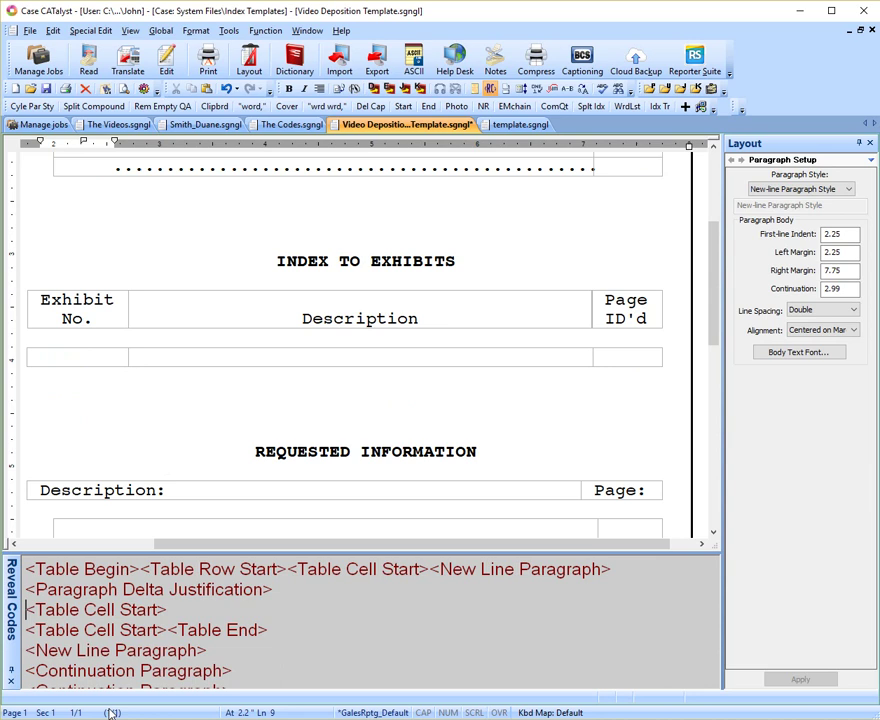
{"action": "left_click", "coordinate": [91, 588]}
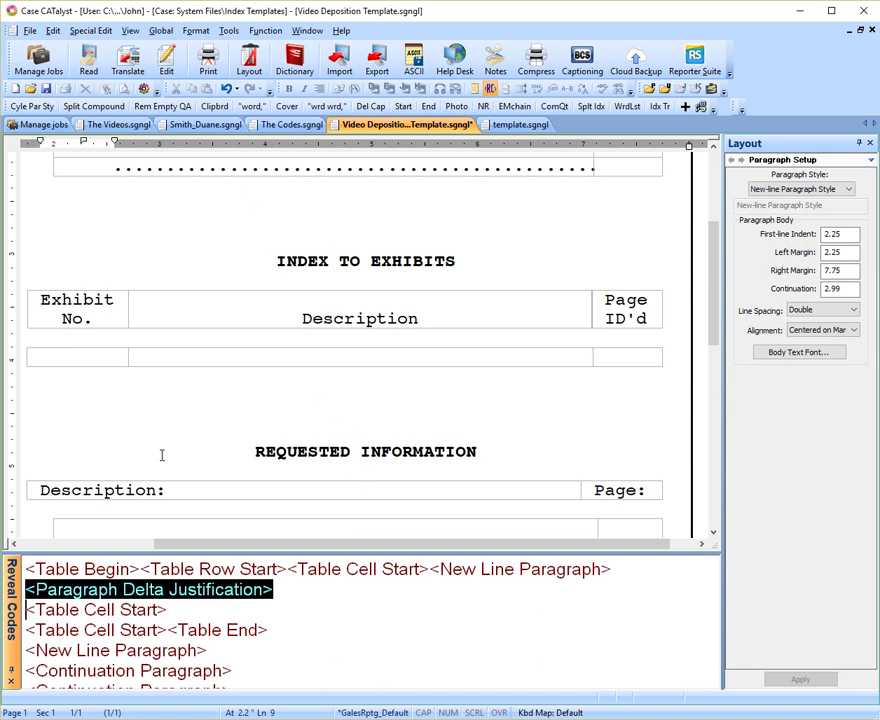
{"action": "key", "text": "alt+F3"}
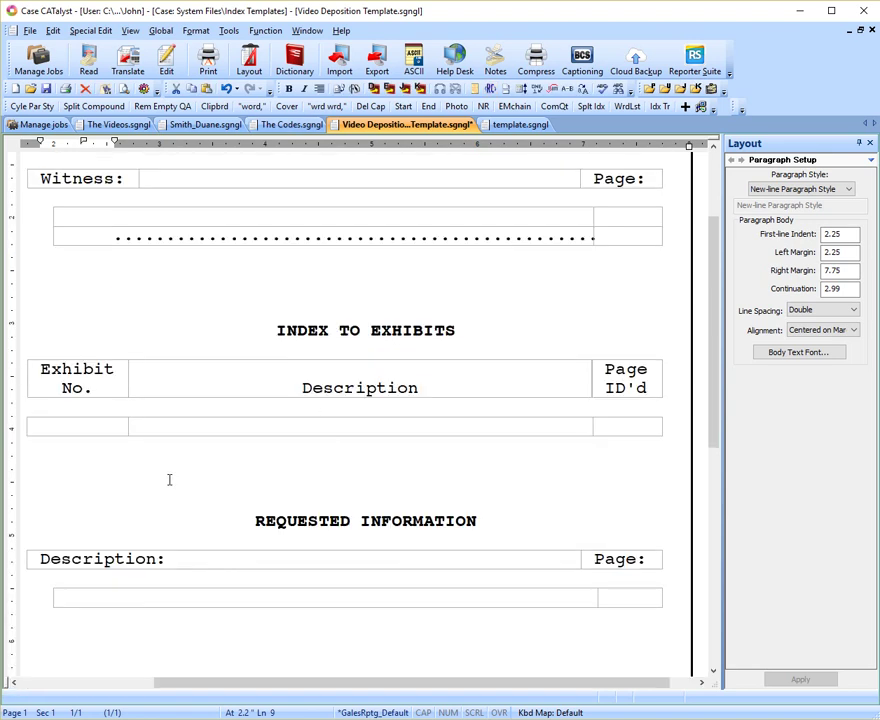
- Review the Sort Index - Numeric, Index On B and New Line Paragraph codes in The Codes document's exhibits table
{"action": "left_click", "coordinate": [286, 126]}
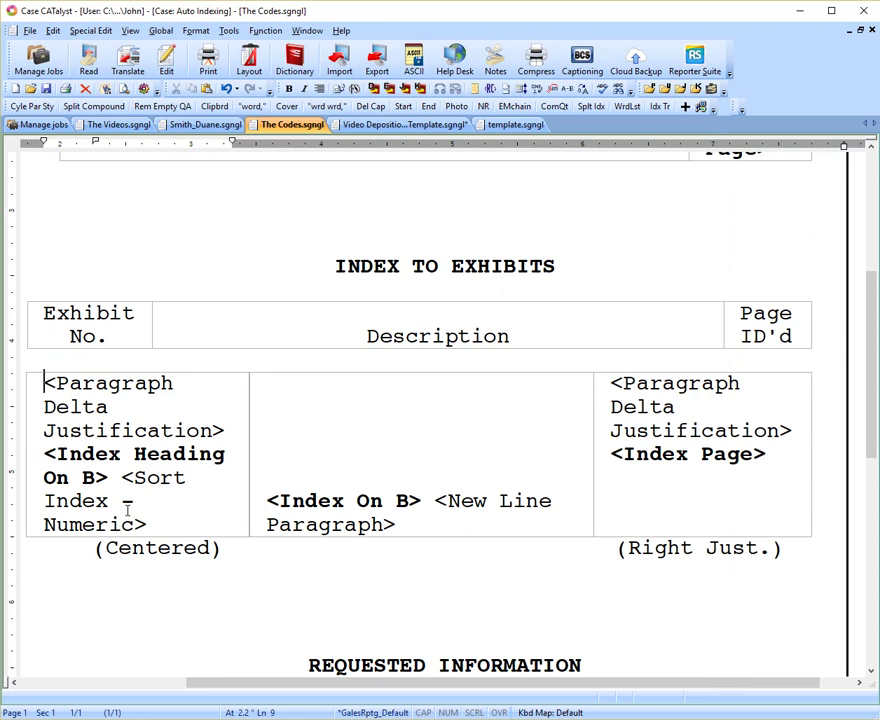
{"action": "left_click", "coordinate": [121, 476]}
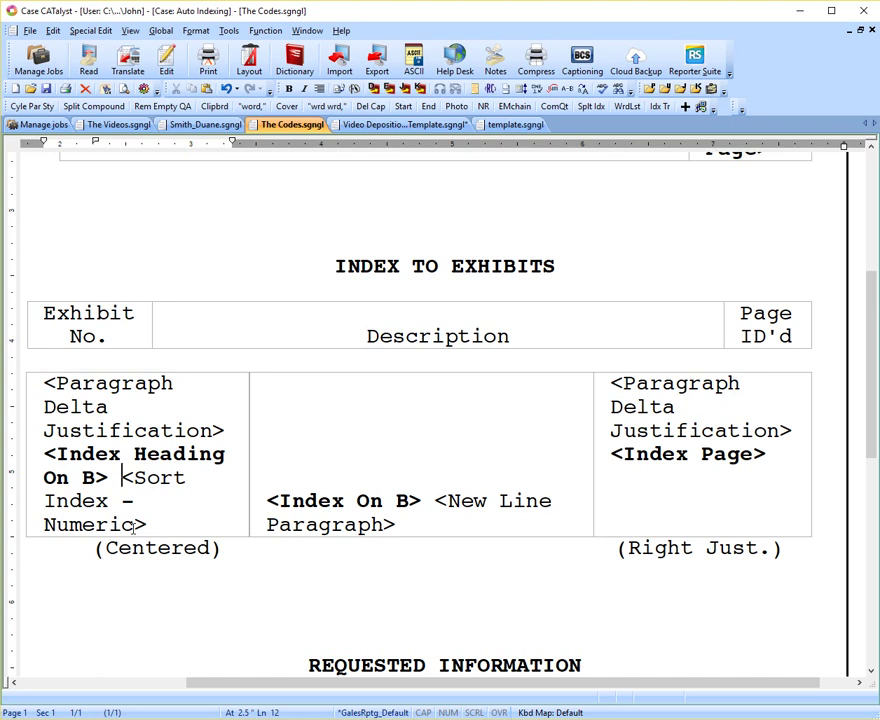
{"action": "left_click", "coordinate": [272, 499]}
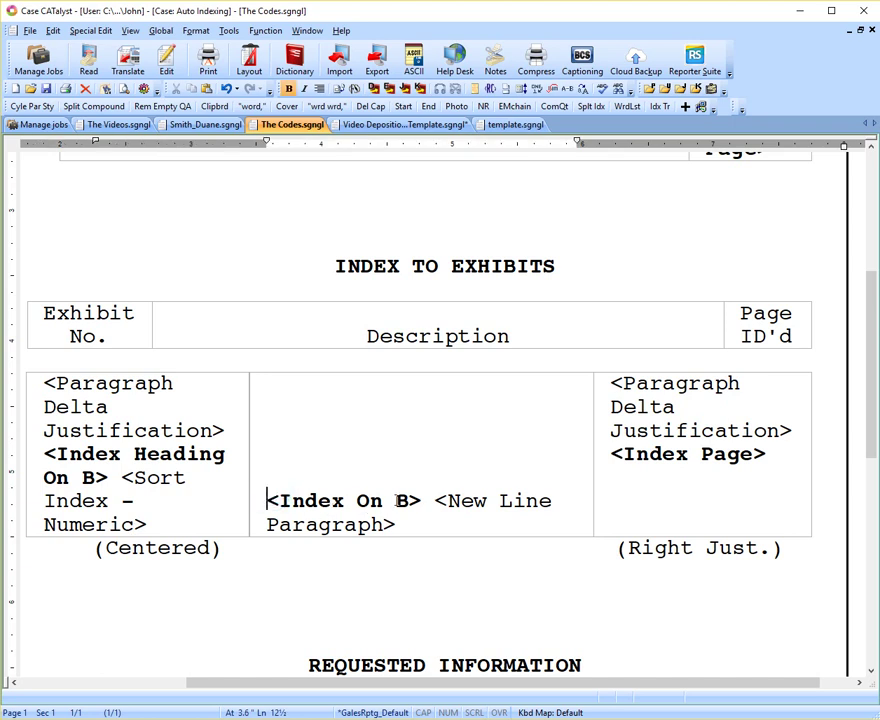
{"action": "left_click", "coordinate": [436, 500]}
- Examine the spacing between entries in the sample transcript's exhibit index with the codes view hidden
{"action": "left_click", "coordinate": [203, 126]}
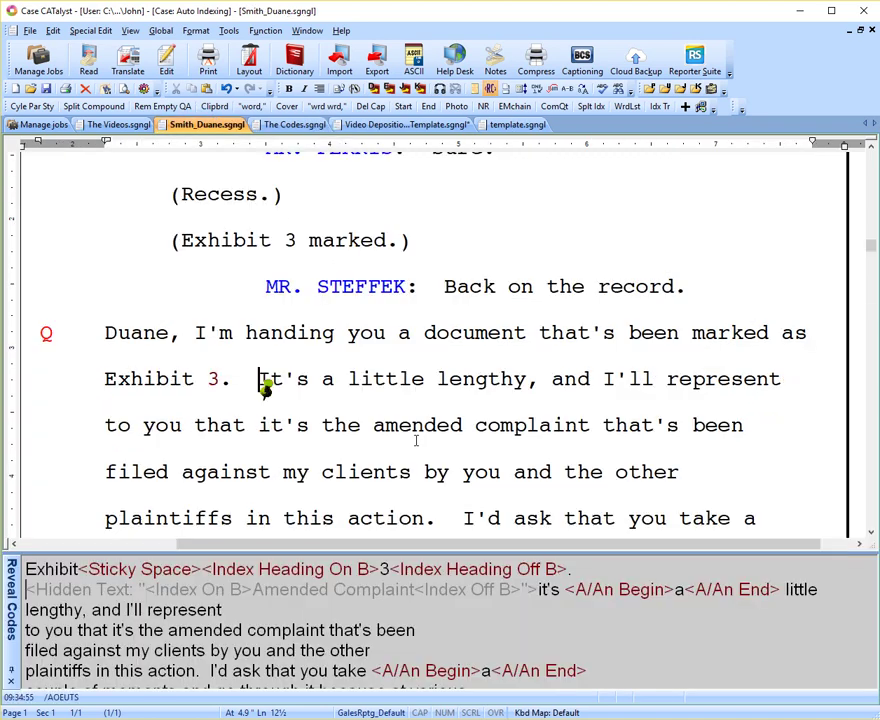
{"action": "scroll", "coordinate": [415, 456], "scroll_direction": "up", "scroll_amount": 3}
{"action": "scroll", "coordinate": [414, 456], "scroll_direction": "up", "scroll_amount": 5}
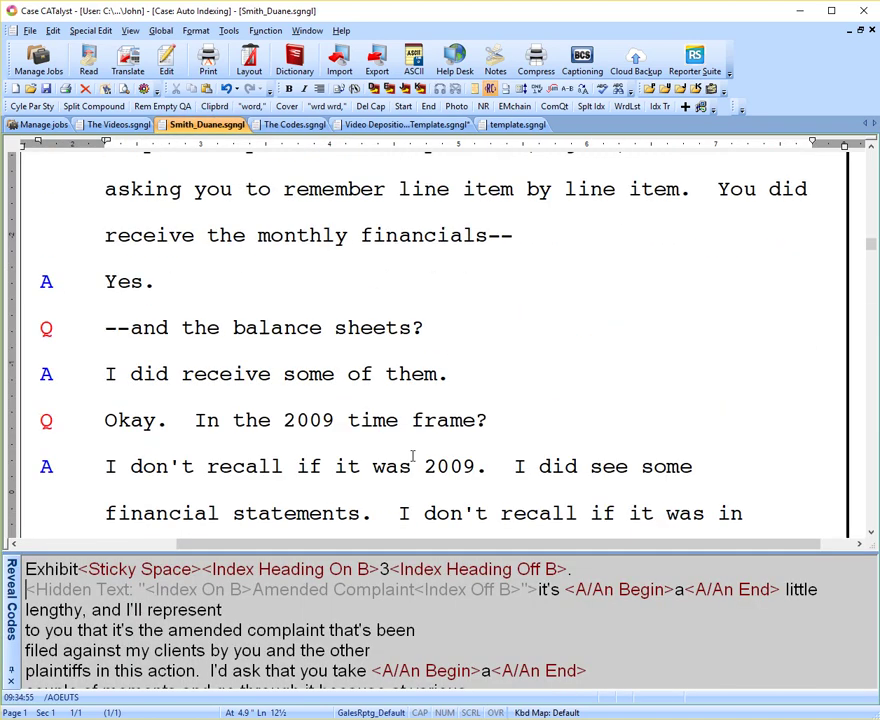
{"action": "key", "text": "ctrl+Home"}
{"action": "scroll", "coordinate": [410, 470], "scroll_direction": "down", "scroll_amount": 10}
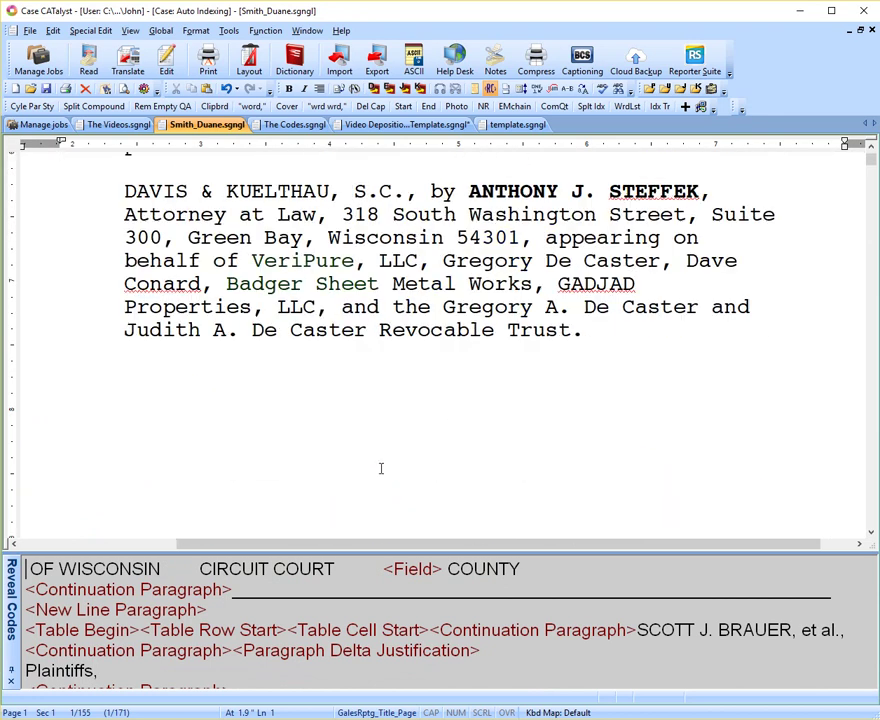
{"action": "scroll", "coordinate": [355, 440], "scroll_direction": "down", "scroll_amount": 10}
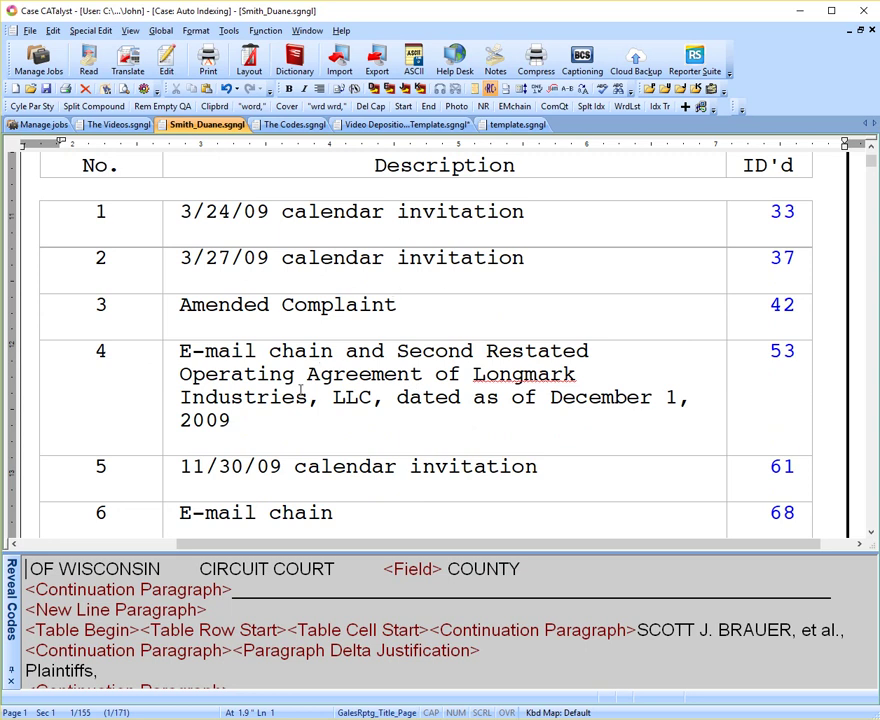
{"action": "key", "text": "alt+F3"}
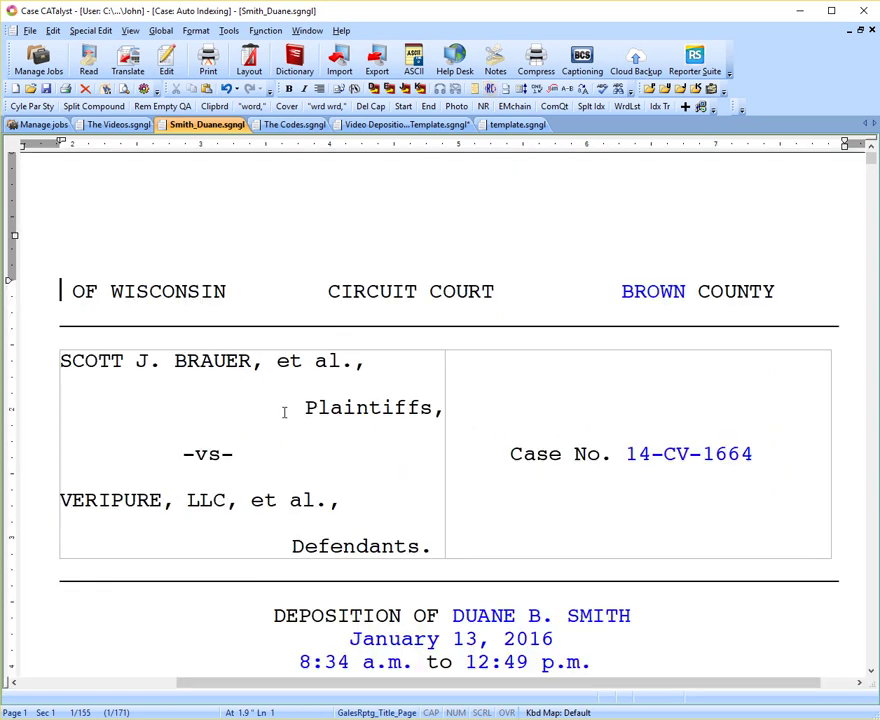
{"action": "scroll", "coordinate": [285, 412], "scroll_direction": "down", "scroll_amount": 8}
{"action": "scroll", "coordinate": [313, 466], "scroll_direction": "down", "scroll_amount": 10}
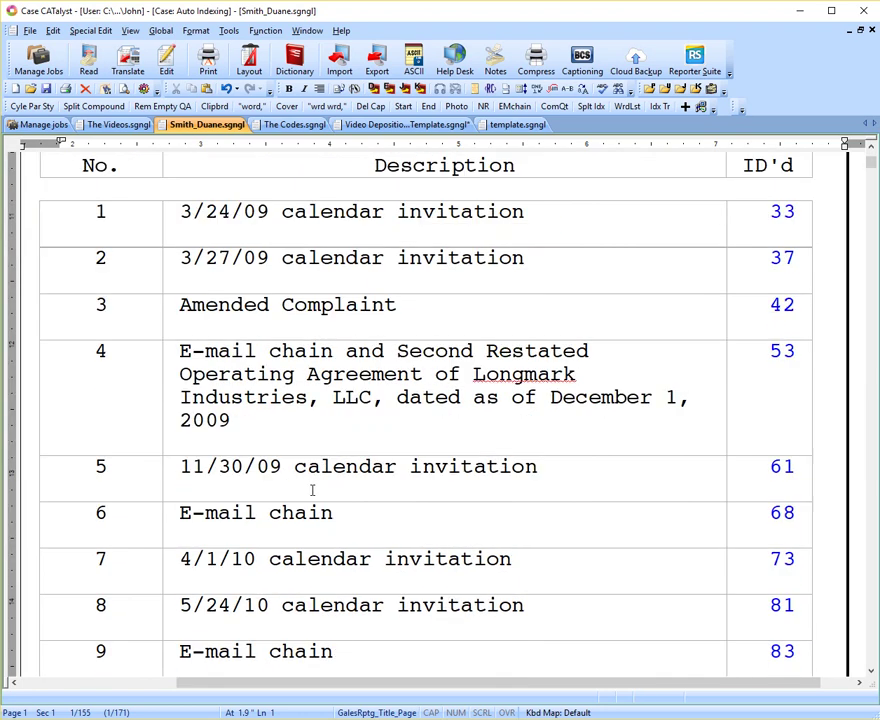
- Review the right-justified page cell's codes in The Codes document's exhibits table and the codes in its Requested Information table
{"action": "left_click", "coordinate": [291, 125]}
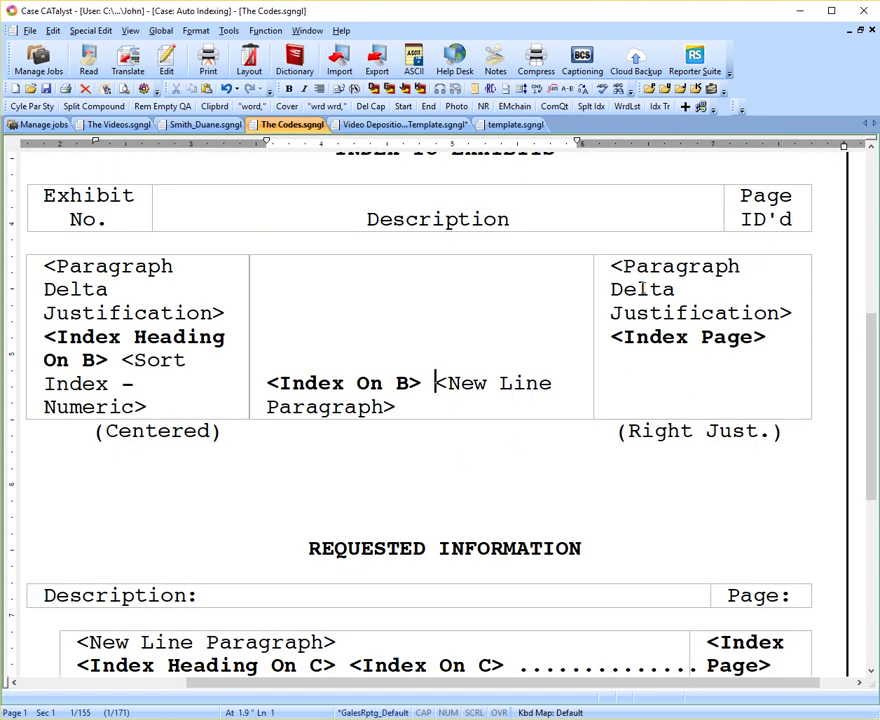
{"action": "left_click", "coordinate": [637, 264]}
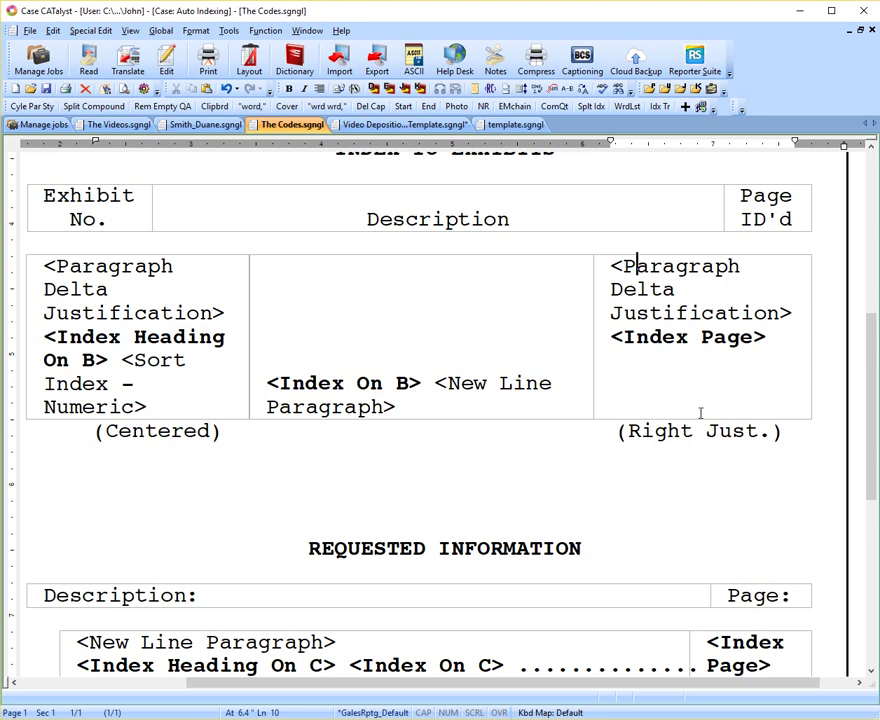
{"action": "scroll", "coordinate": [628, 376], "scroll_direction": "down", "scroll_amount": 2}
{"action": "scroll", "coordinate": [611, 372], "scroll_direction": "down", "scroll_amount": 3}
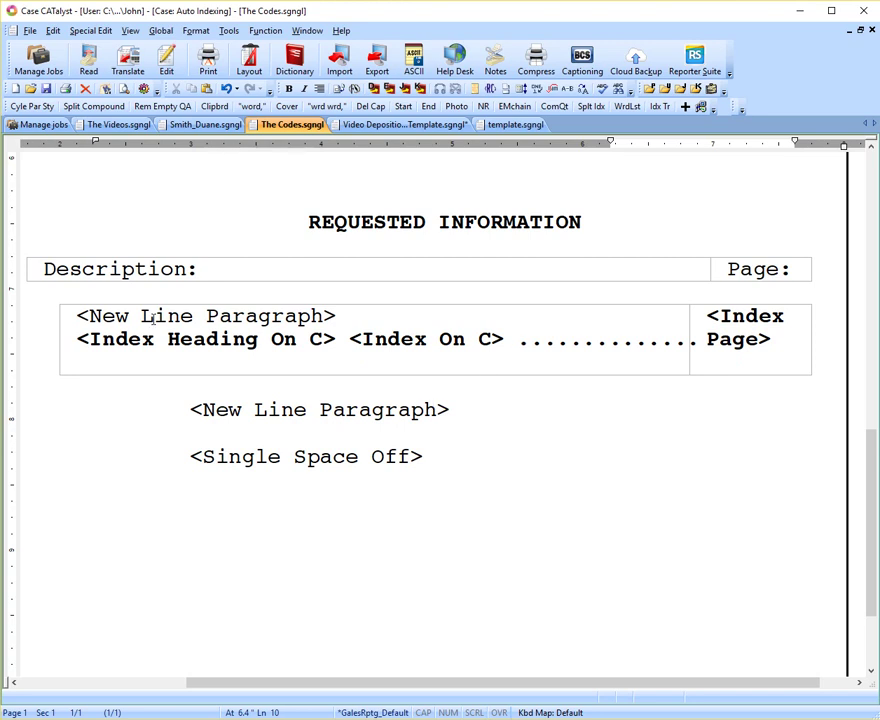
- Compare the New Line Paragraph code in the Requested Information table with the spacing of that index in the sample transcript
{"action": "left_click", "coordinate": [80, 316]}
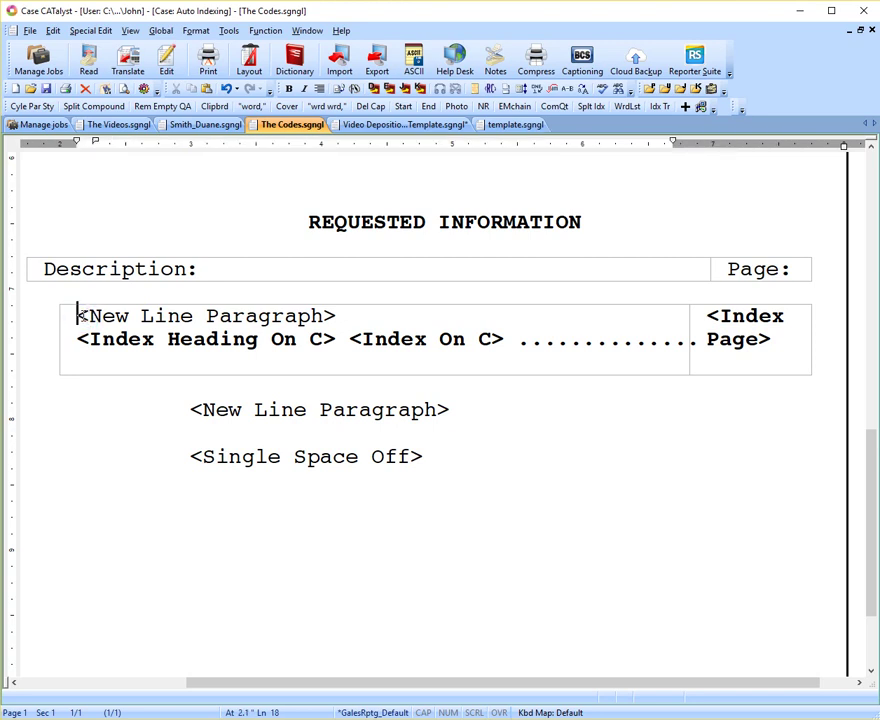
{"action": "left_click", "coordinate": [189, 124]}
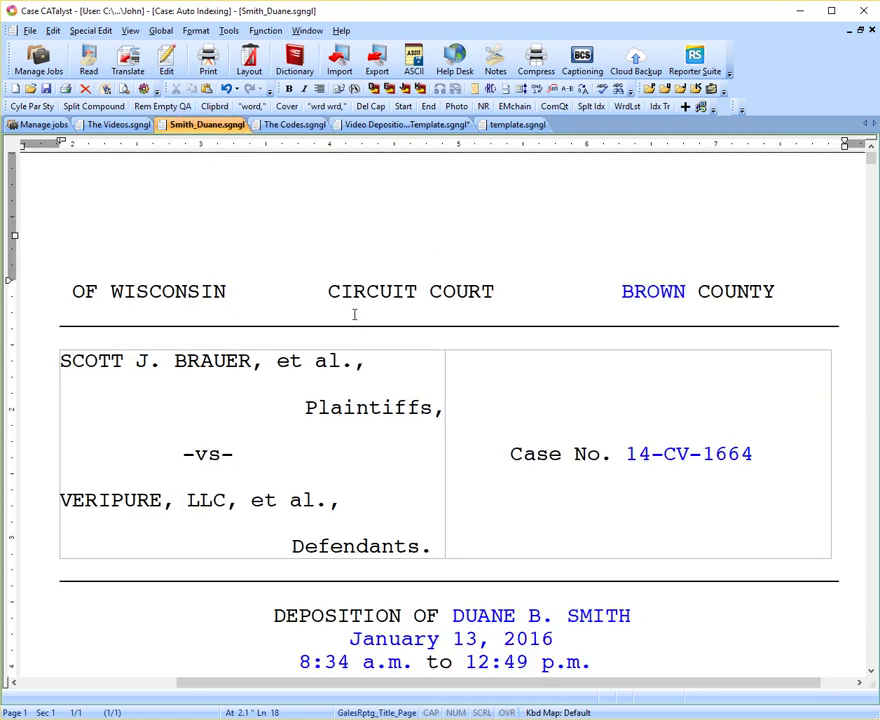
{"action": "scroll", "coordinate": [341, 348], "scroll_direction": "down", "scroll_amount": 10}
{"action": "scroll", "coordinate": [341, 348], "scroll_direction": "down", "scroll_amount": 15}
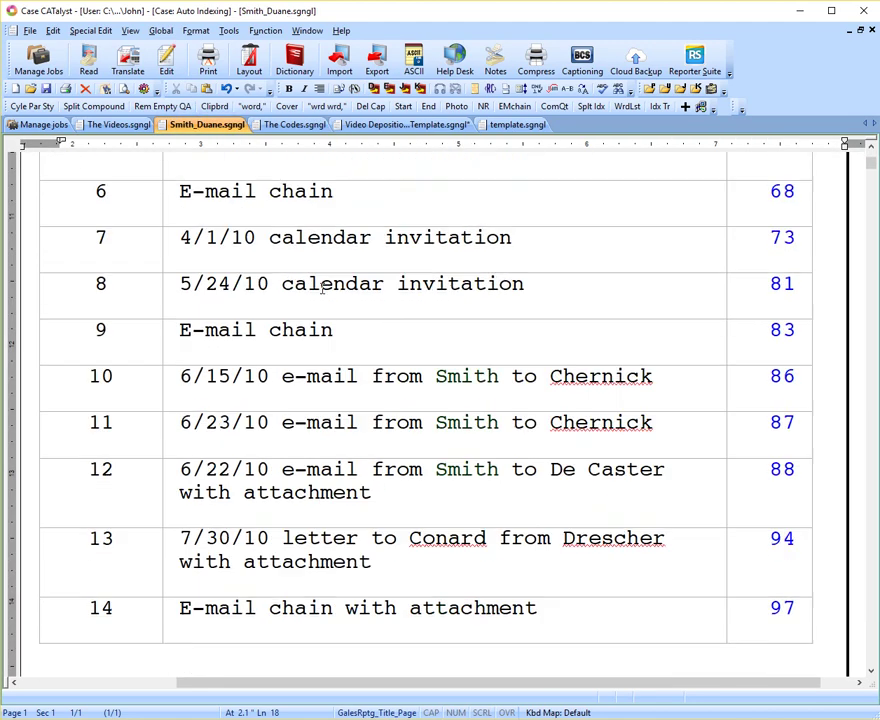
{"action": "scroll", "coordinate": [316, 287], "scroll_direction": "down", "scroll_amount": 1}
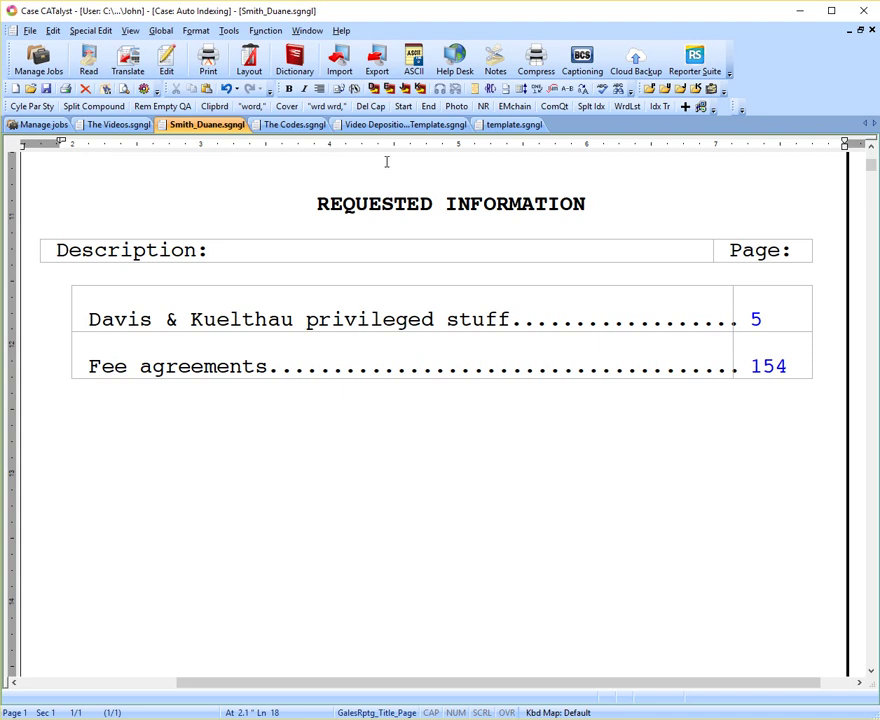
- Set the description cell of The Codes document's Requested Information table to extend its last line with the "." character
{"action": "left_click", "coordinate": [290, 124]}
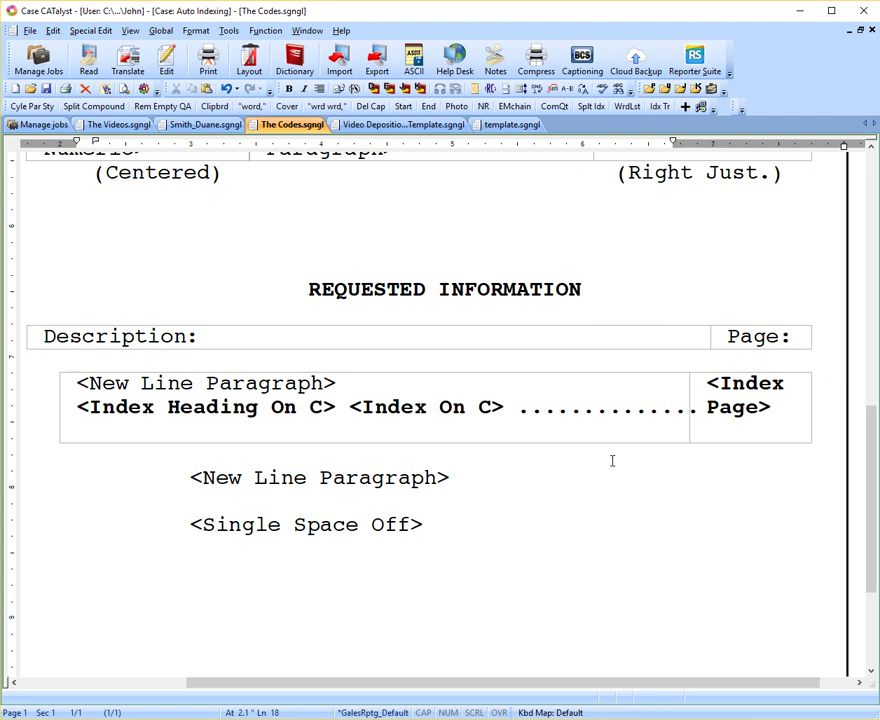
{"action": "left_click", "coordinate": [55, 34]}
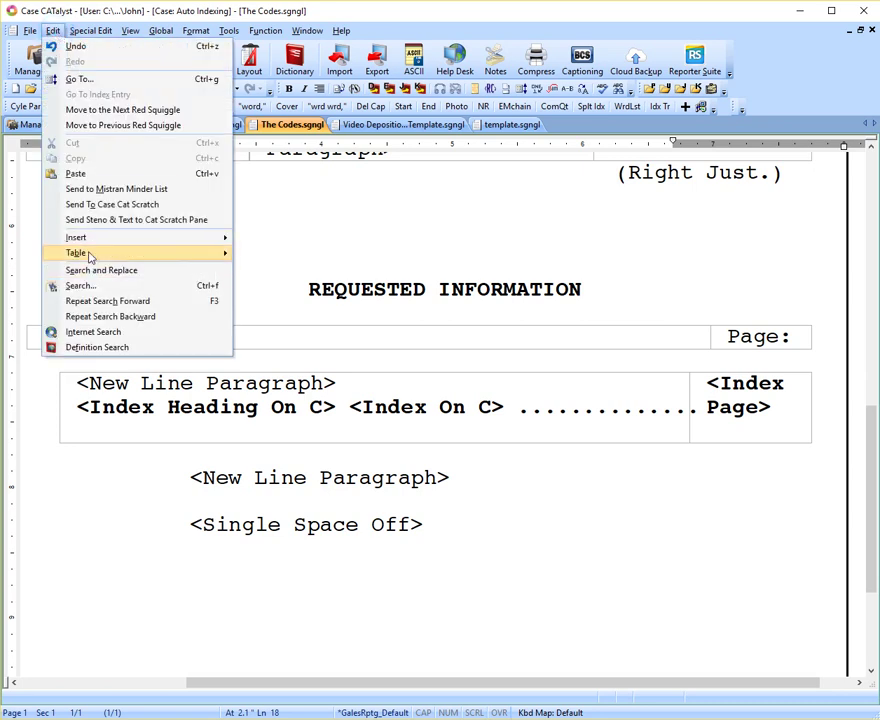
{"action": "mouse_move", "coordinate": [90, 257]}
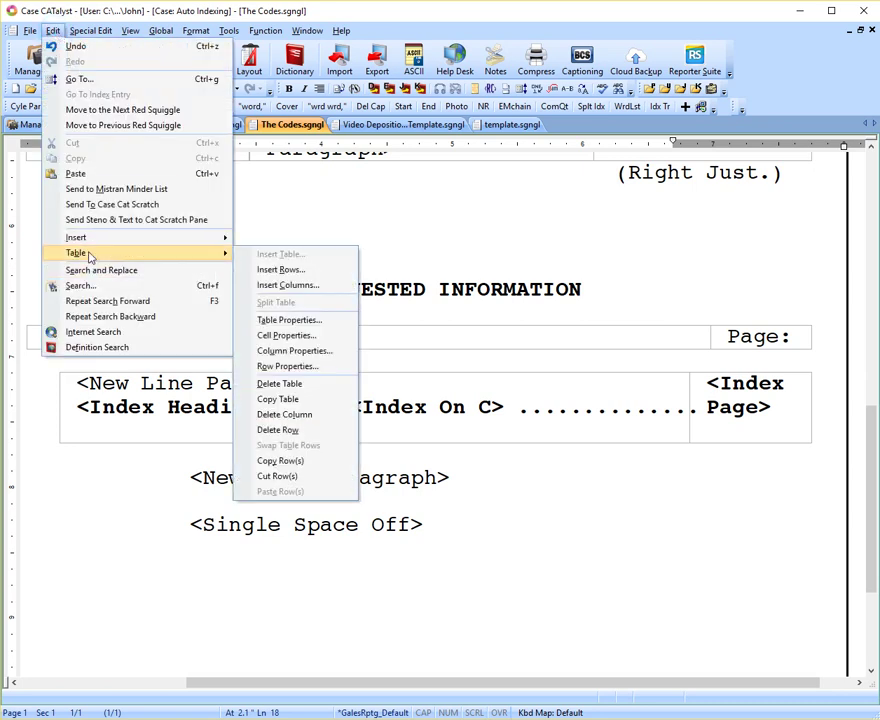
{"action": "left_click", "coordinate": [287, 336]}
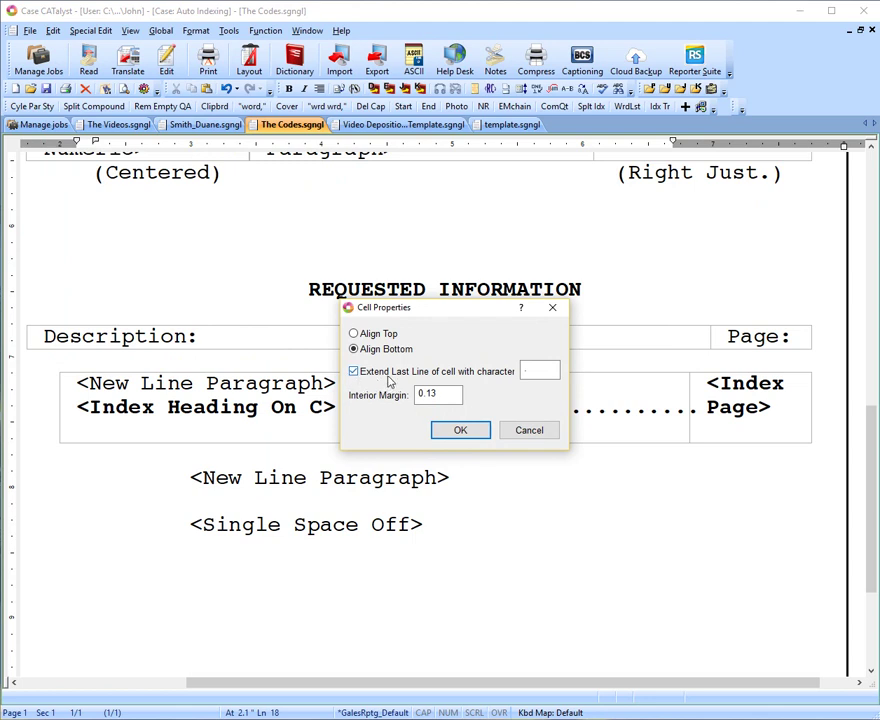
{"action": "left_click", "coordinate": [525, 375]}
{"action": "type", "text": "."}
{"action": "left_click", "coordinate": [461, 431]}
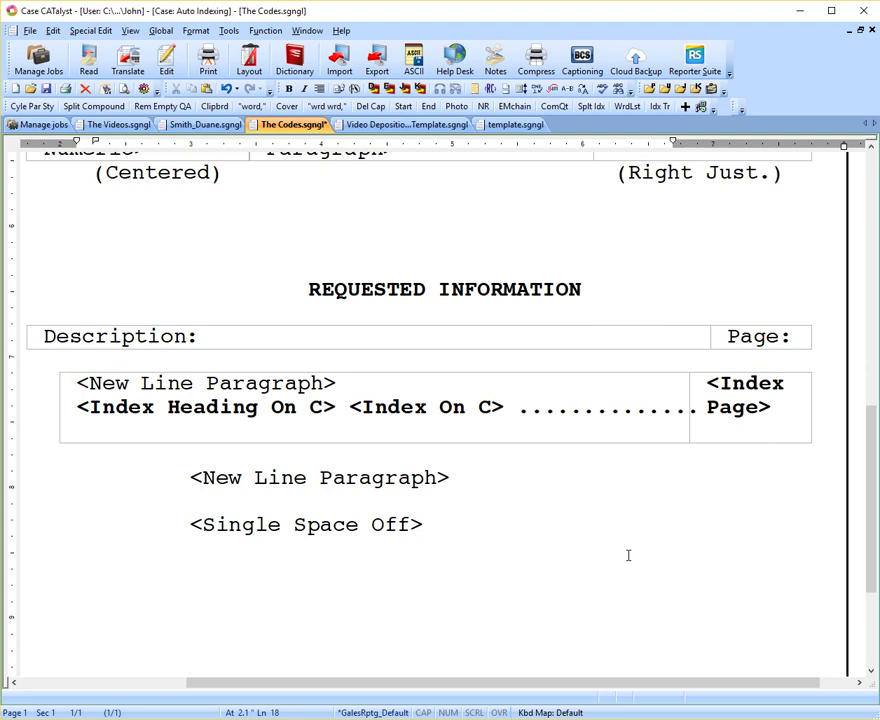
- Review the Index Heading On C code in the Requested Information table against the codes in the exhibits table
{"action": "left_click", "coordinate": [86, 412]}
{"action": "scroll", "coordinate": [423, 484], "scroll_direction": "up", "scroll_amount": 4}
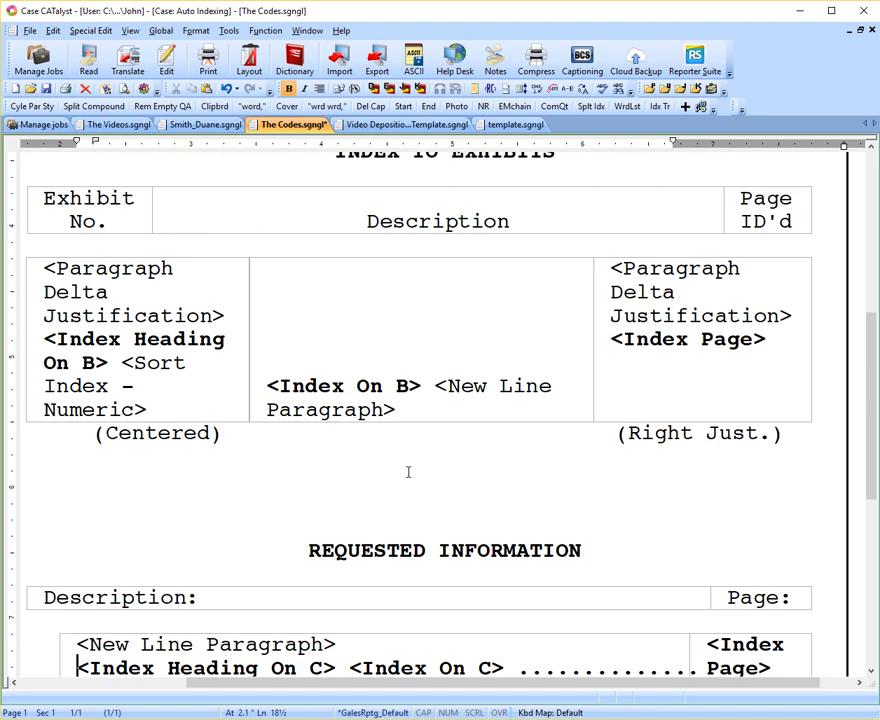
{"action": "scroll", "coordinate": [427, 368], "scroll_direction": "down", "scroll_amount": 3}
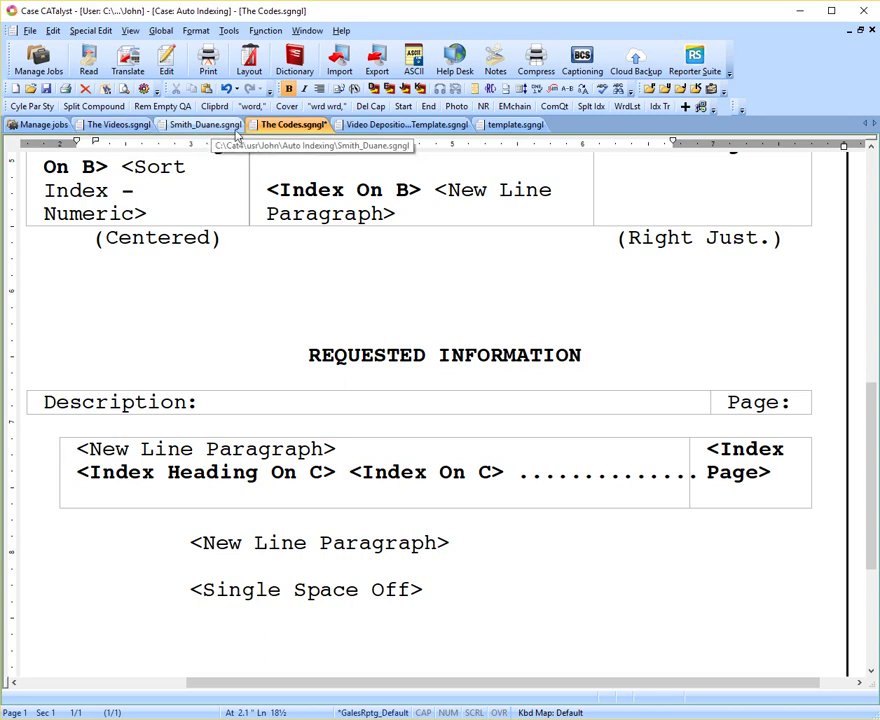
- Follow the Fee agreements index entry to its source passage in the sample transcript and inspect the hidden text's indexing codes
{"action": "left_click", "coordinate": [203, 127]}
{"action": "scroll", "coordinate": [486, 440], "scroll_direction": "down", "scroll_amount": 20}
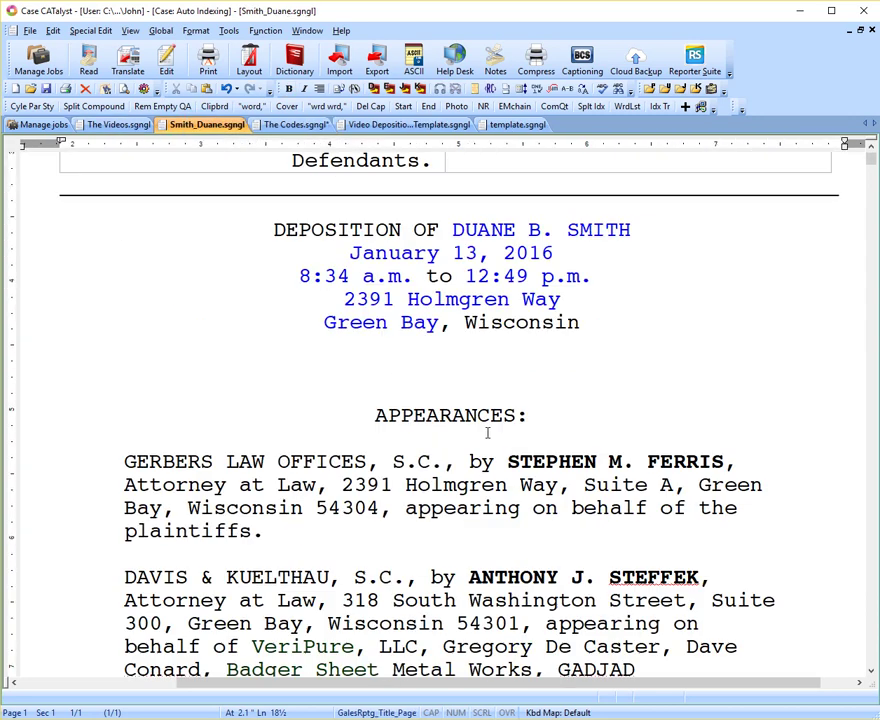
{"action": "scroll", "coordinate": [486, 452], "scroll_direction": "down", "scroll_amount": 20}
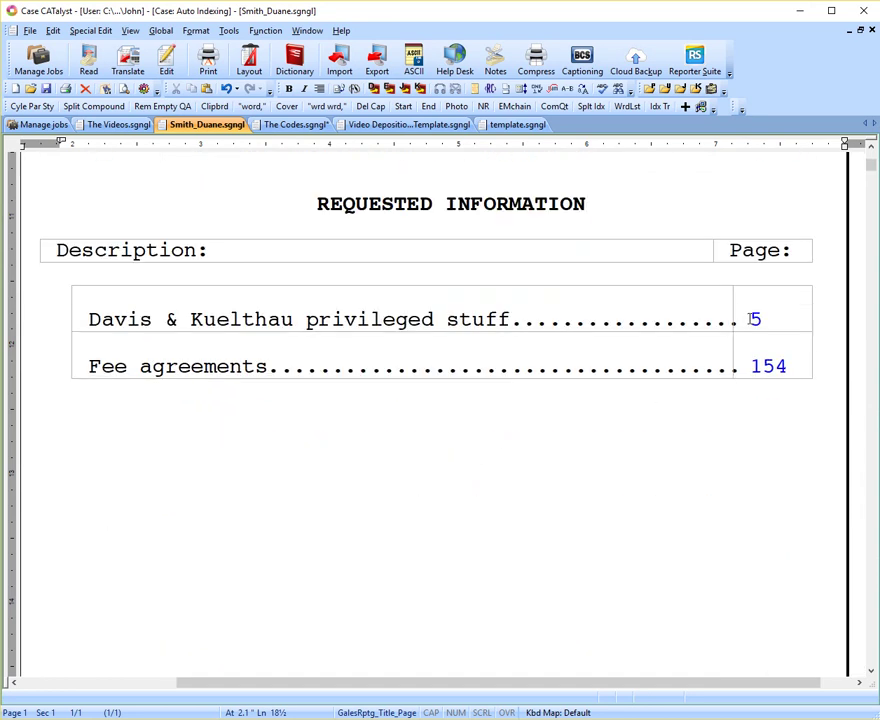
{"action": "left_click", "coordinate": [752, 366]}
{"action": "right_click", "coordinate": [753, 367]}
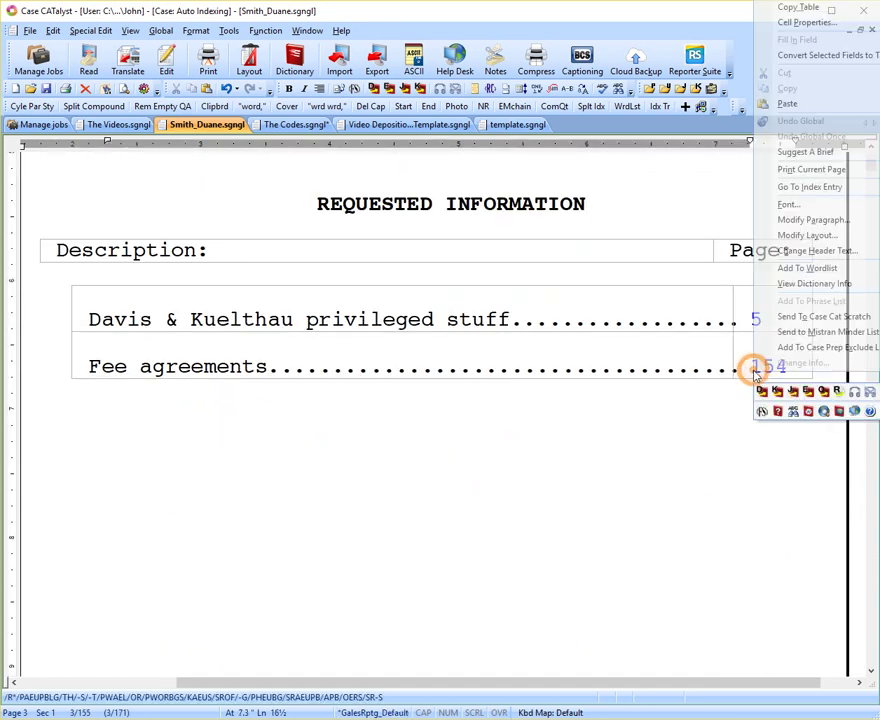
{"action": "left_click", "coordinate": [812, 187]}
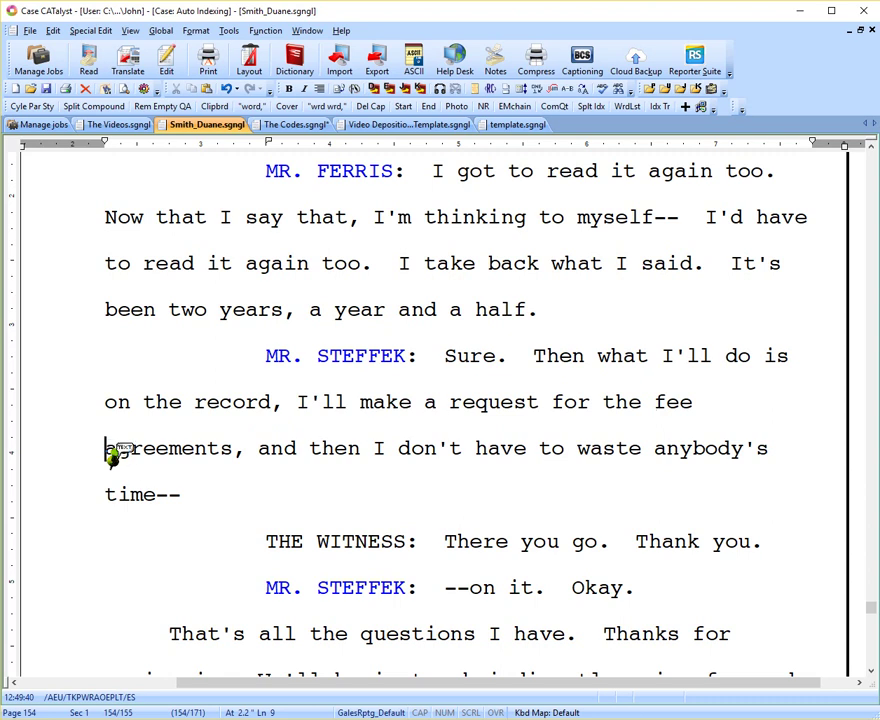
{"action": "double_click", "coordinate": [113, 452]}
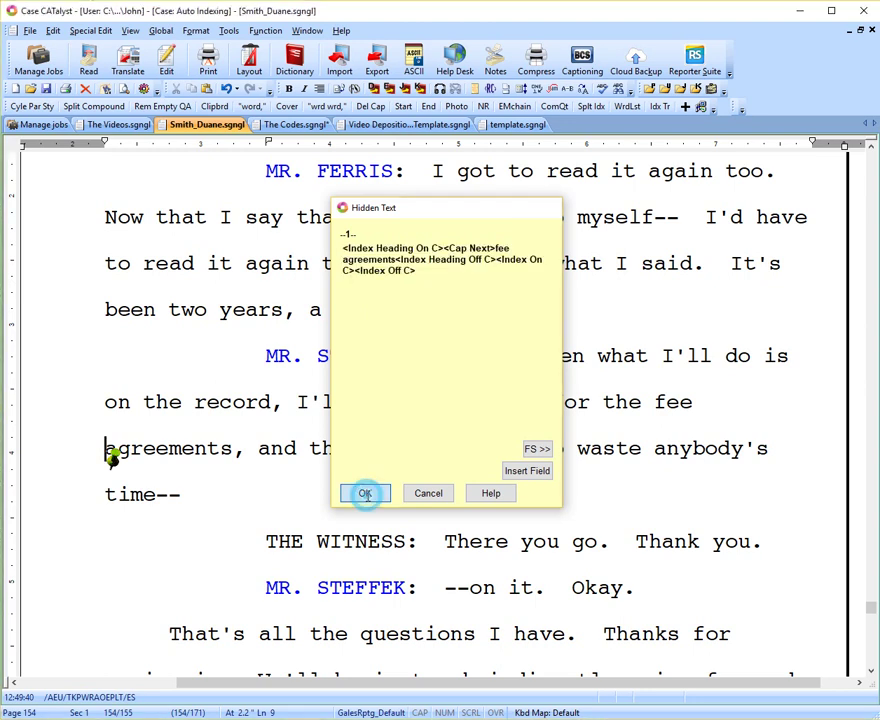
{"action": "left_click", "coordinate": [365, 493]}
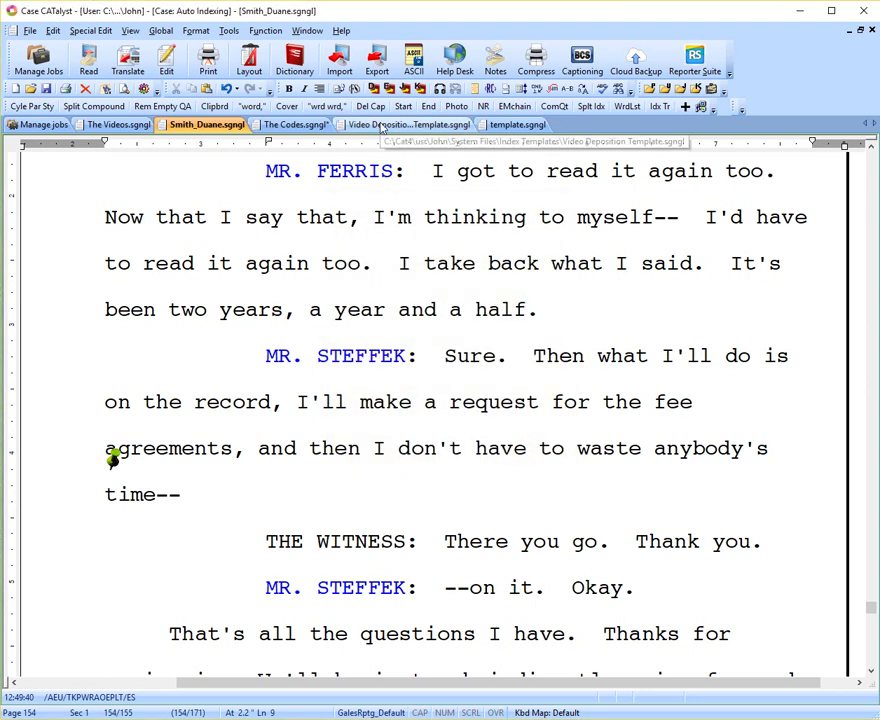
- Review the Index Page code in The Codes document's Requested Information table and the codes in its witness table
{"action": "left_click", "coordinate": [268, 124]}
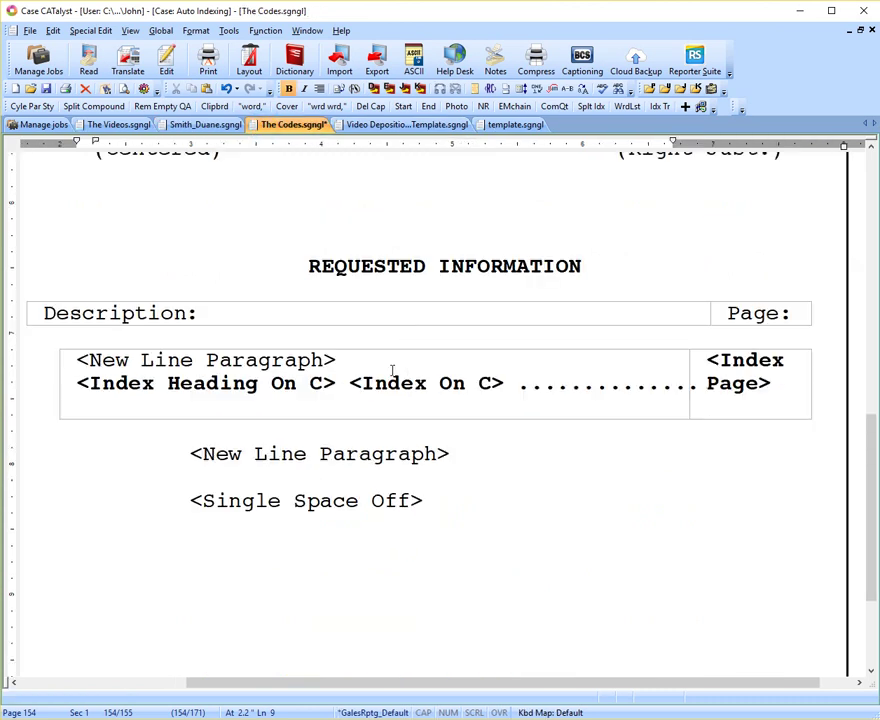
{"action": "left_click", "coordinate": [742, 366]}
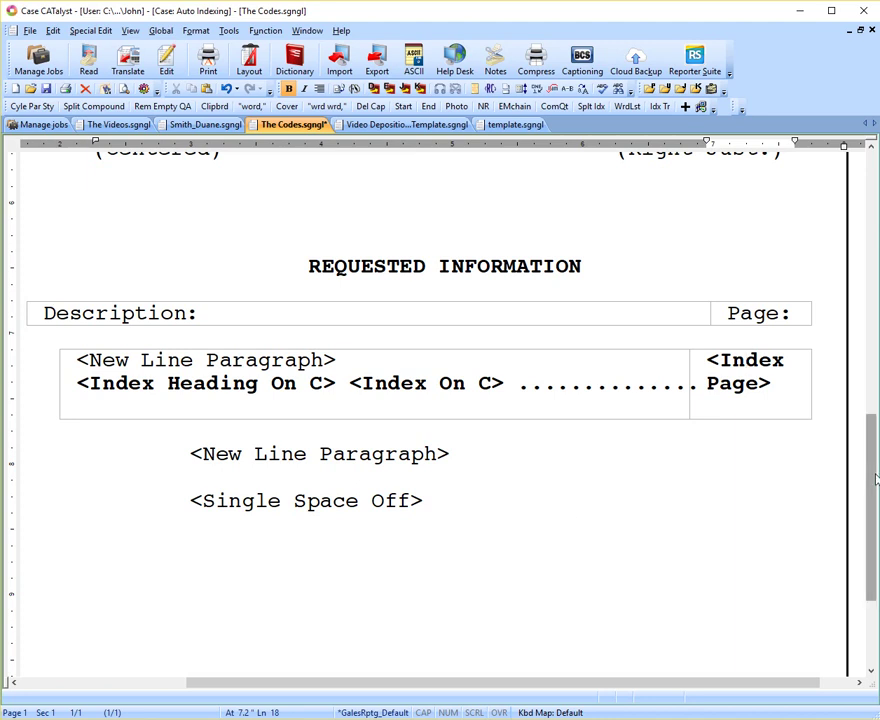
{"action": "left_click_drag", "start_coordinate": [875, 480], "coordinate": [870, 287]}
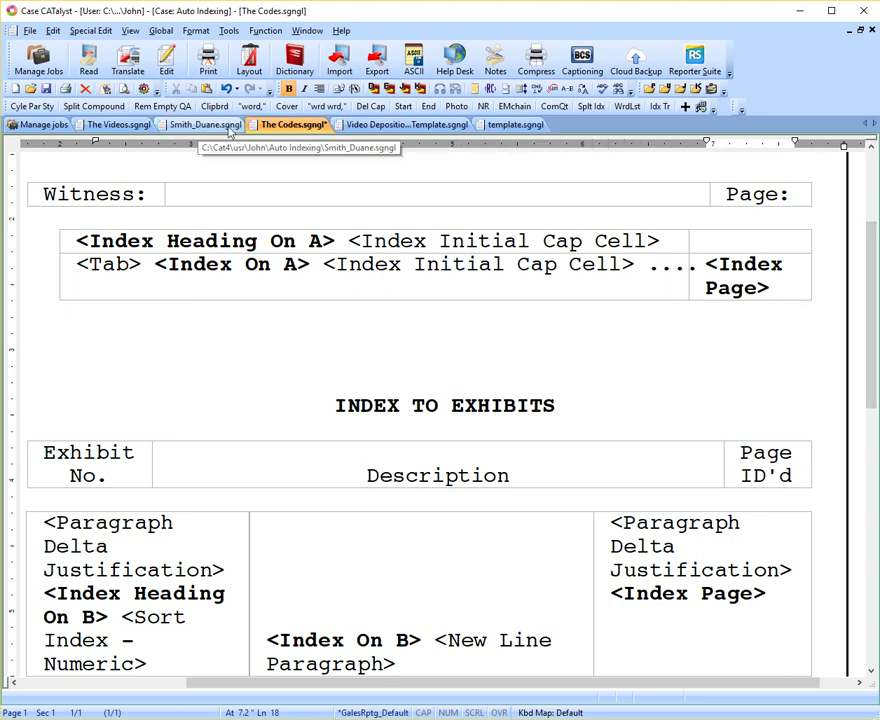
- Bring up the Video Deposition Template at its Index to Examinations section with the Layout pane closed
{"action": "left_click", "coordinate": [398, 127]}
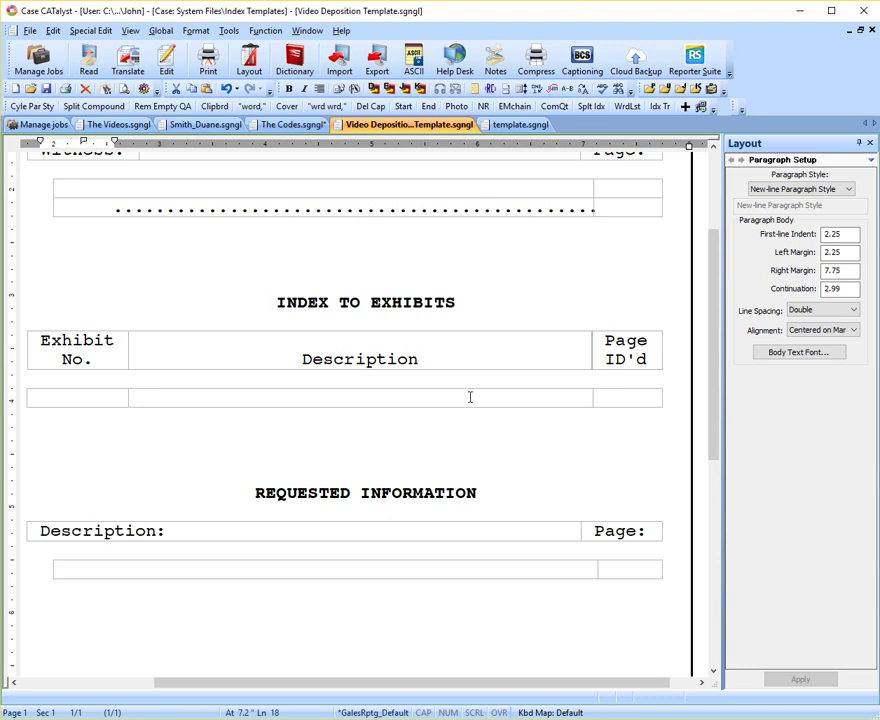
{"action": "left_click", "coordinate": [596, 96]}
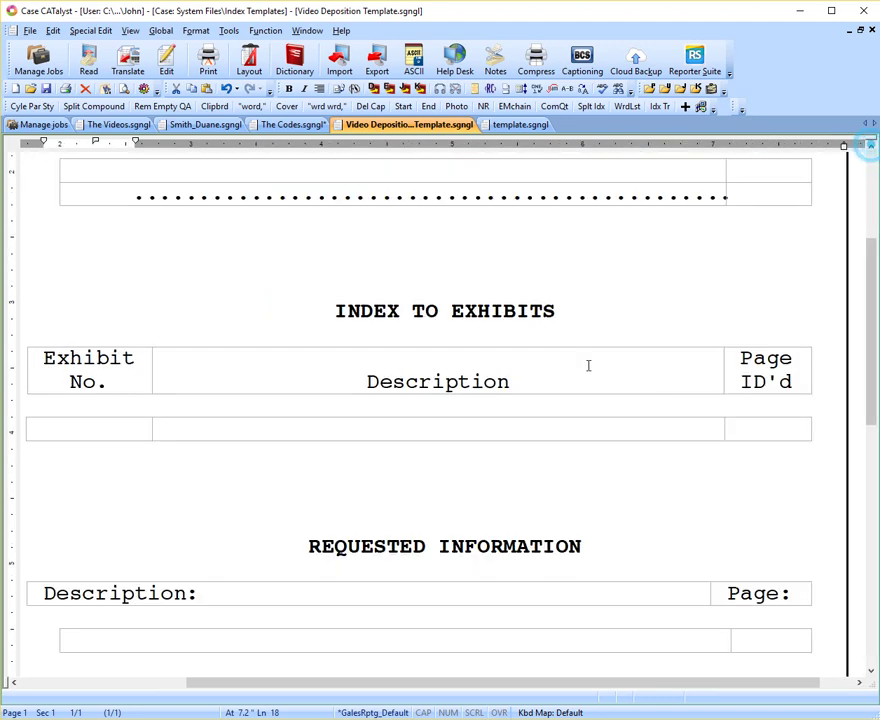
{"action": "scroll", "coordinate": [477, 436], "scroll_direction": "up", "scroll_amount": 3}
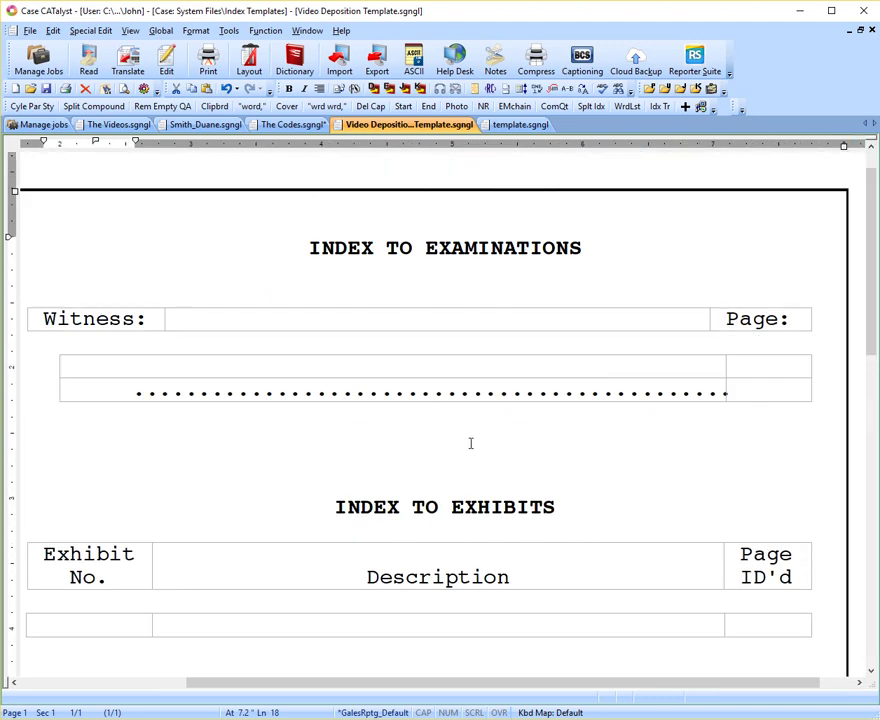
- Insert an Index Heading On format symbol for index A in the first cell of the table below the Witness header
{"action": "left_click", "coordinate": [83, 369]}
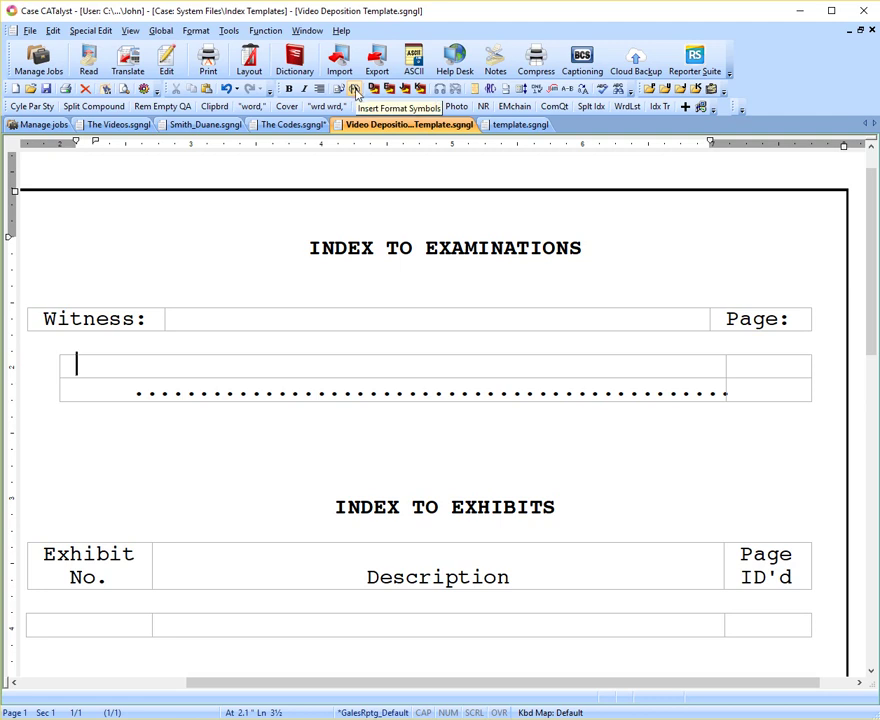
{"action": "left_click", "coordinate": [355, 90]}
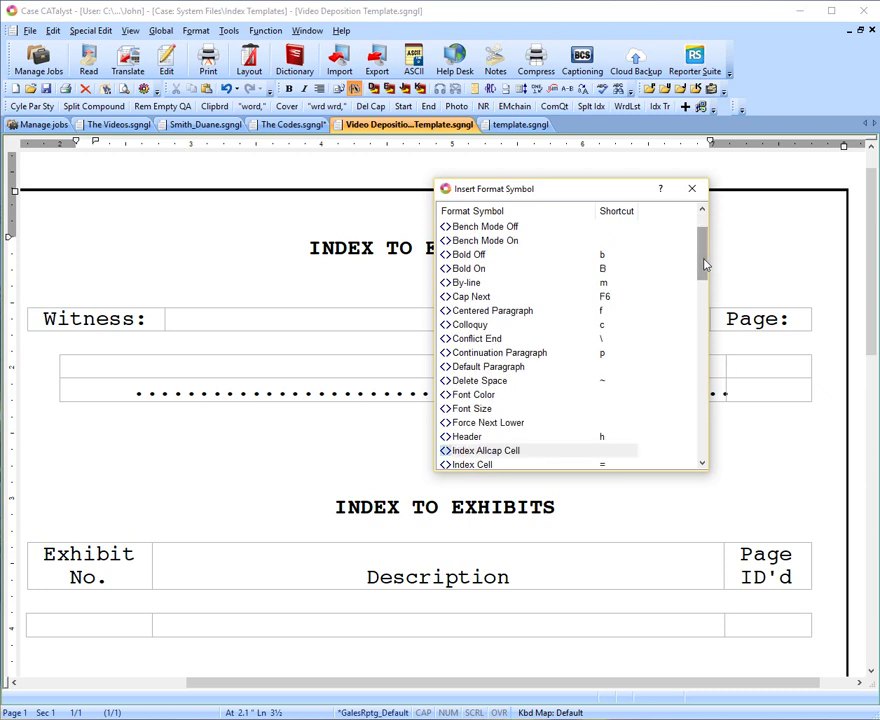
{"action": "left_click_drag", "start_coordinate": [705, 264], "coordinate": [705, 283]}
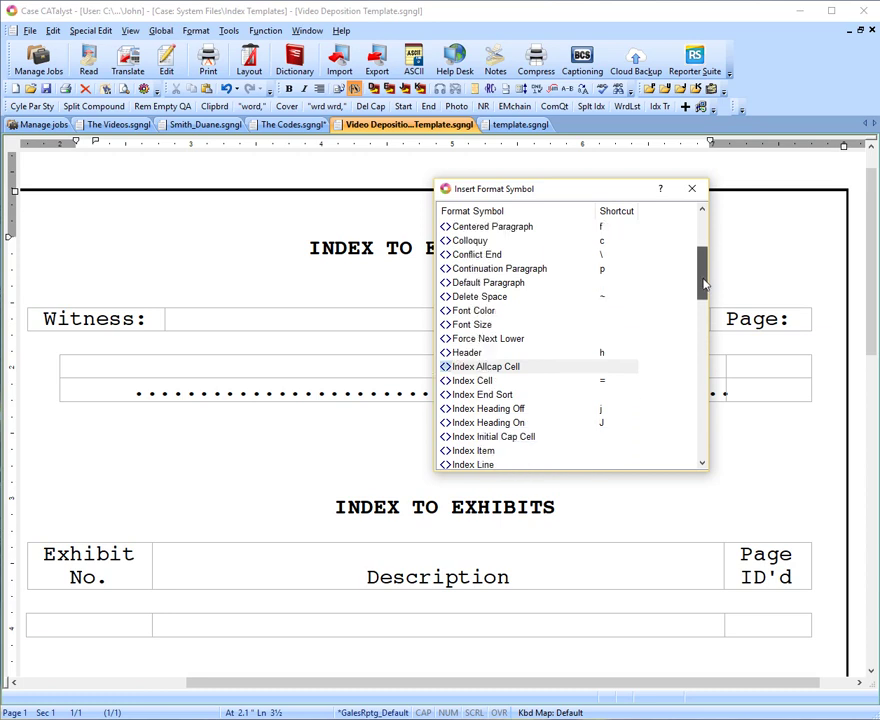
{"action": "left_click", "coordinate": [460, 424]}
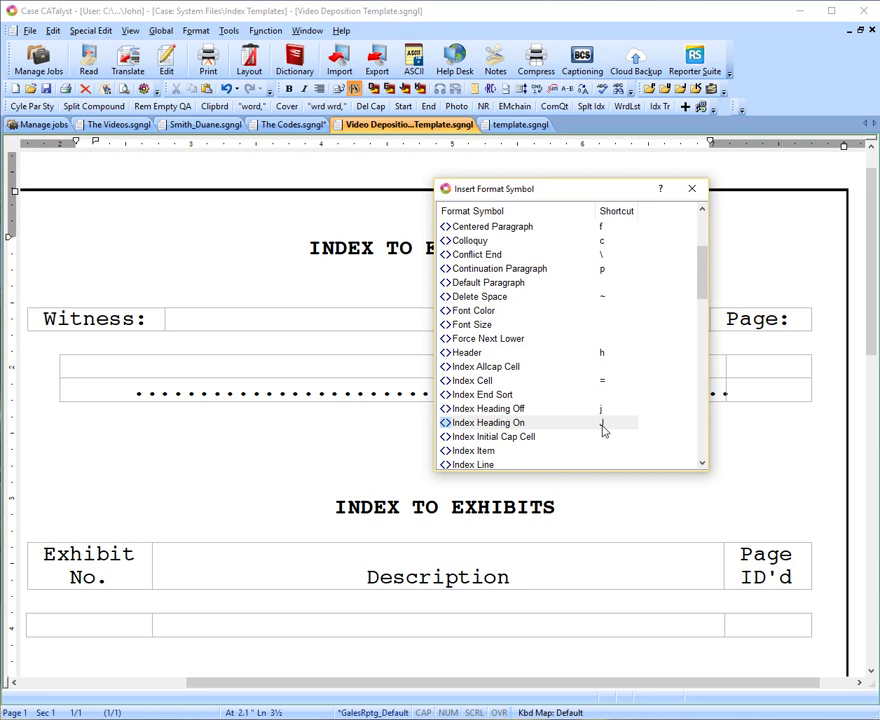
{"action": "type", "text": "J"}
{"action": "double_click", "coordinate": [486, 424]}
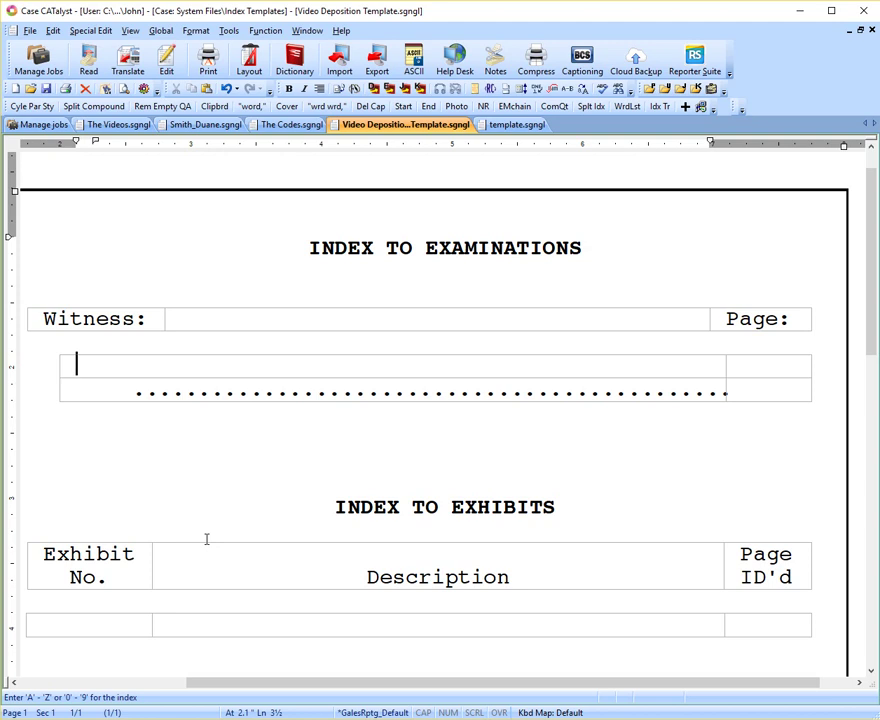
{"action": "scroll", "coordinate": [206, 539], "scroll_direction": "up", "scroll_amount": 1}
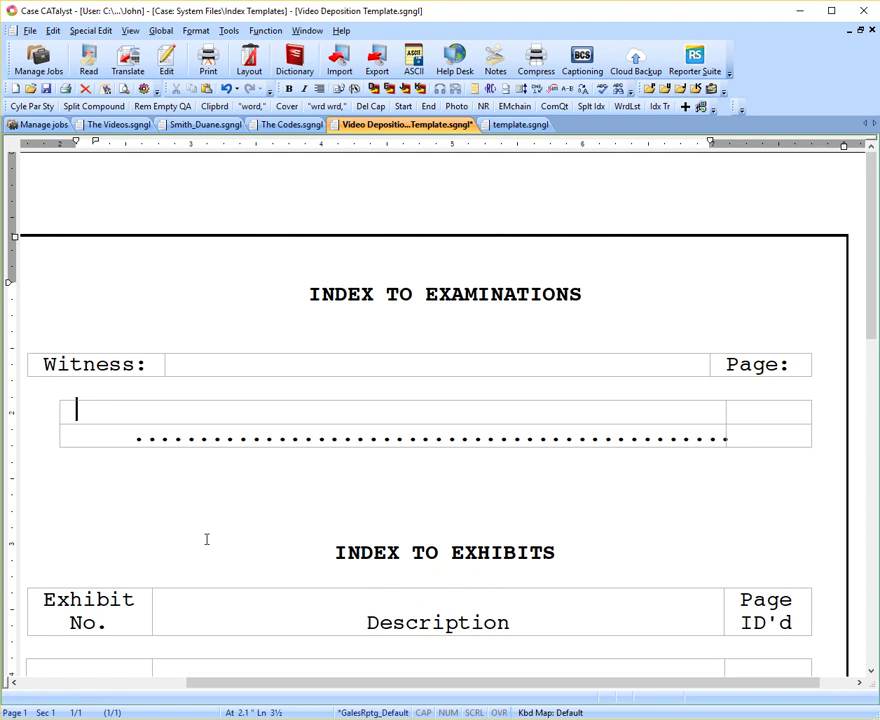
- Reveal the codes to check the Index Heading On A code in the first cell, and hide them again
{"action": "key", "text": "alt+F3"}
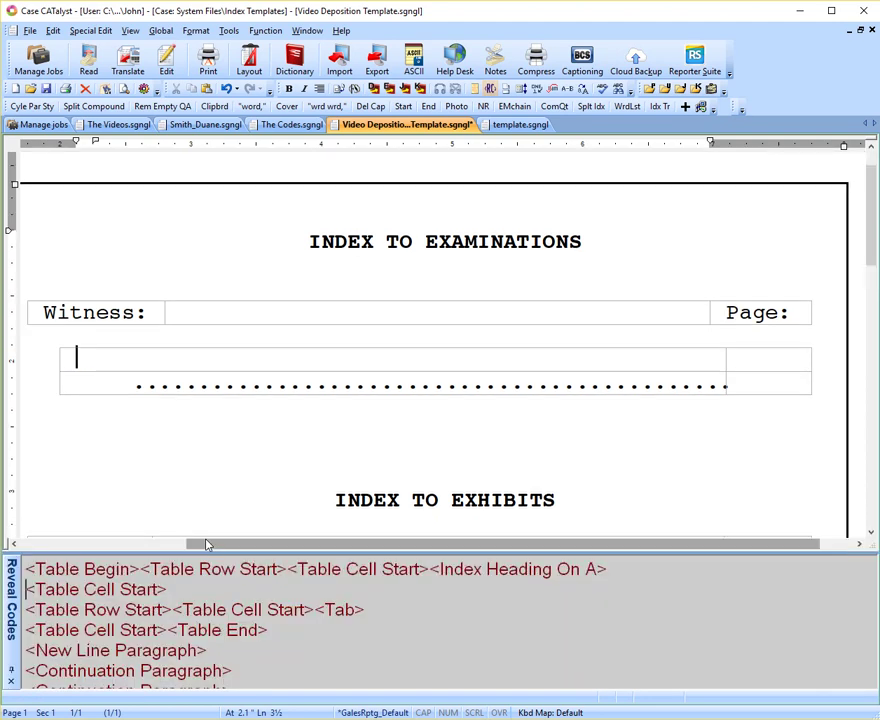
{"action": "left_click", "coordinate": [470, 571]}
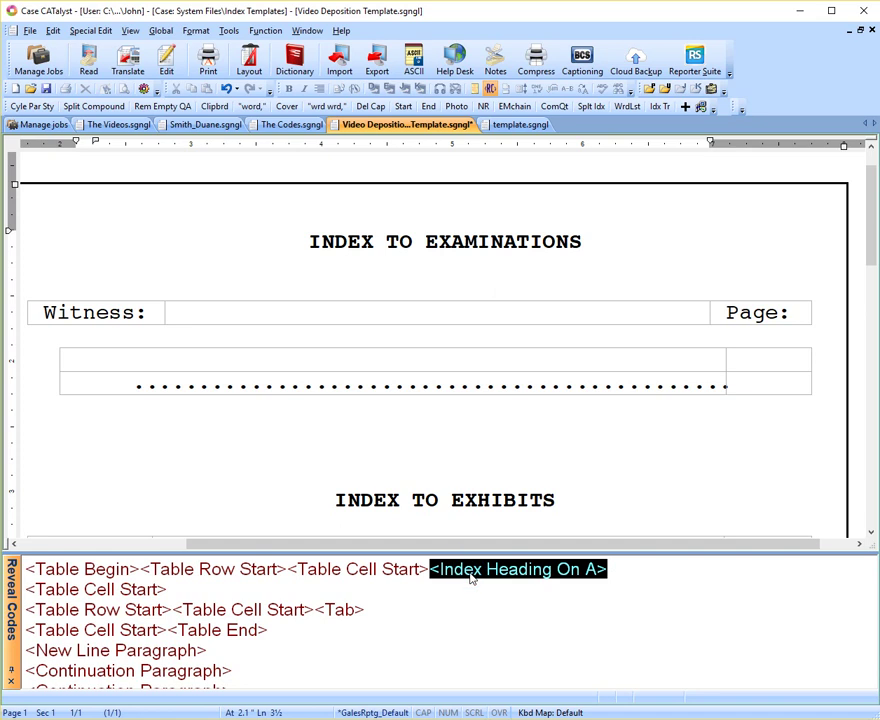
{"action": "key", "text": "alt+F3"}
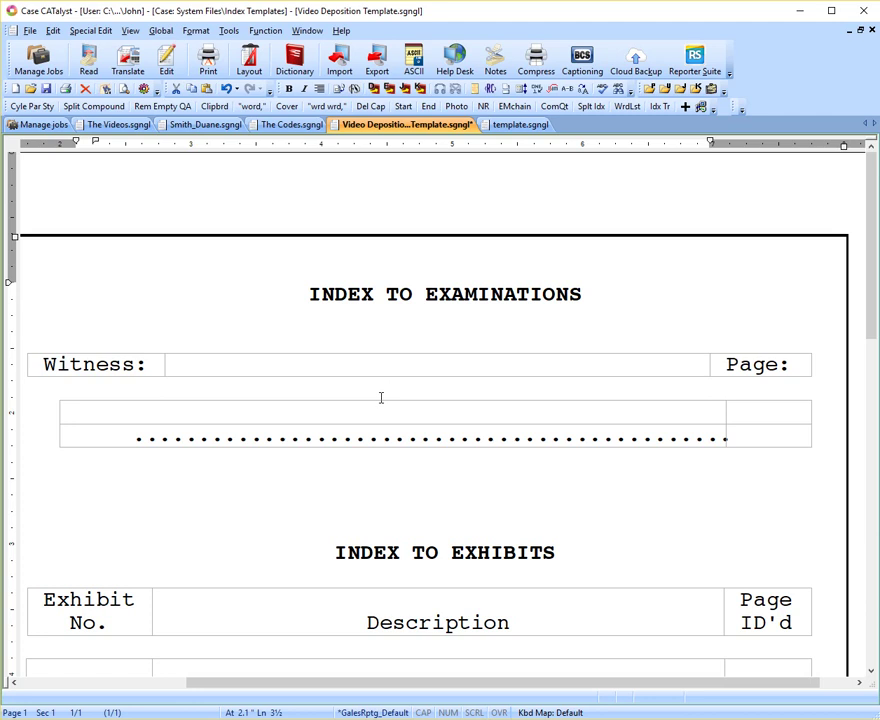
- Insert a tab at the start of the dotted row's first cell and select its code in the revealed codes
{"action": "left_click", "coordinate": [66, 437]}
{"action": "key", "text": "Tab"}
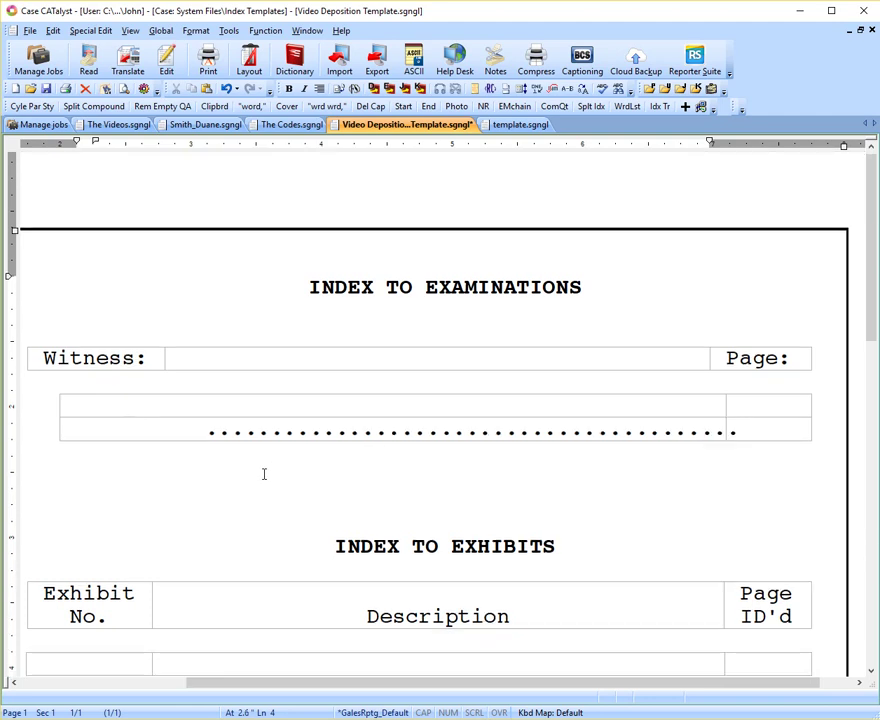
{"action": "key", "text": "alt+F3"}
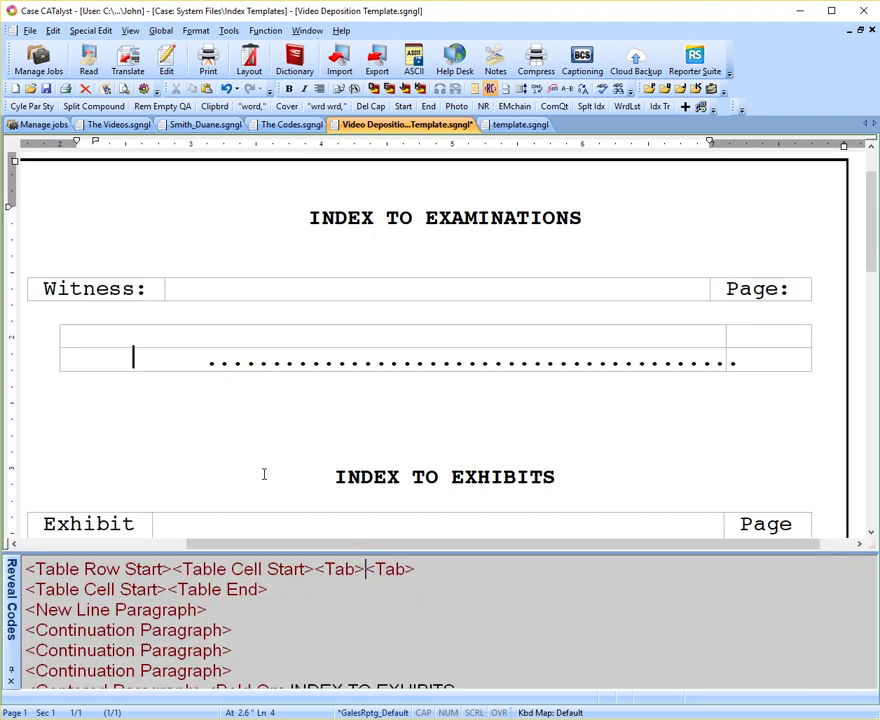
{"action": "left_click", "coordinate": [342, 570]}
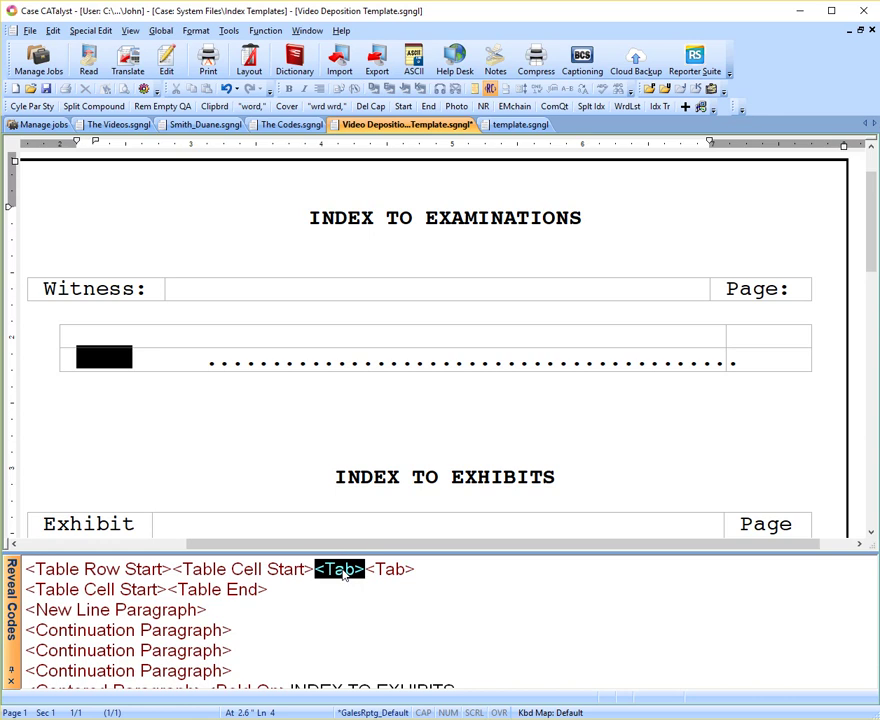
- Delete both tab codes from the dotted row's first cell and insert a single tab in their place
{"action": "key", "text": "Delete"}
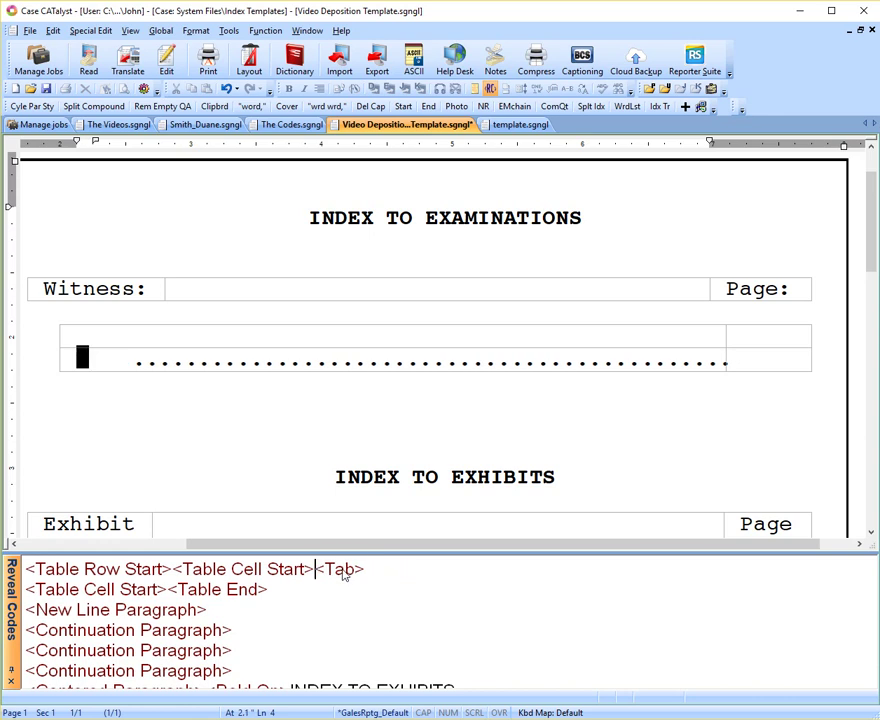
{"action": "left_click", "coordinate": [342, 570]}
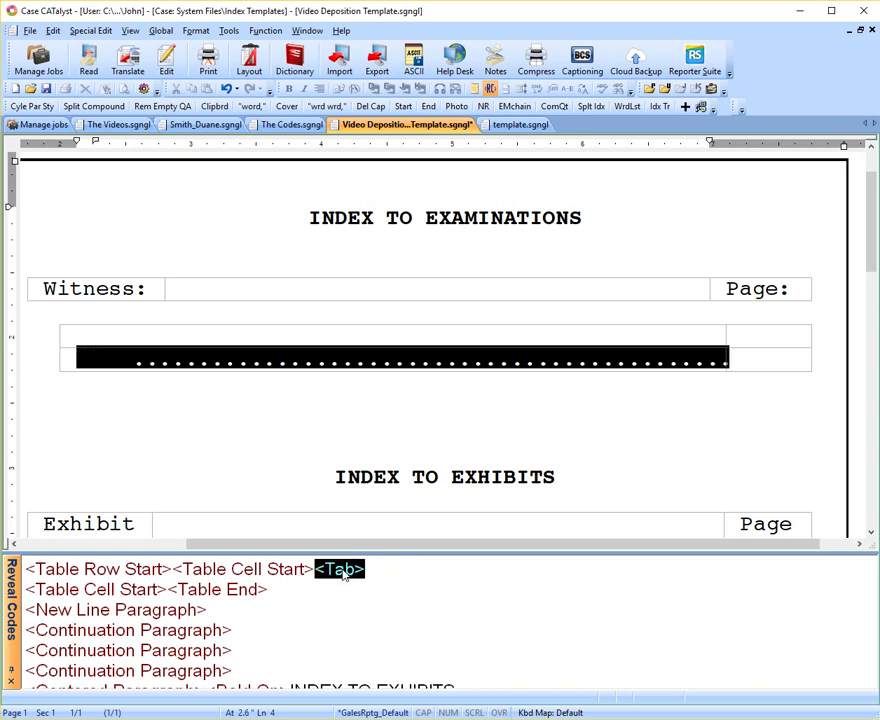
{"action": "key", "text": "Delete"}
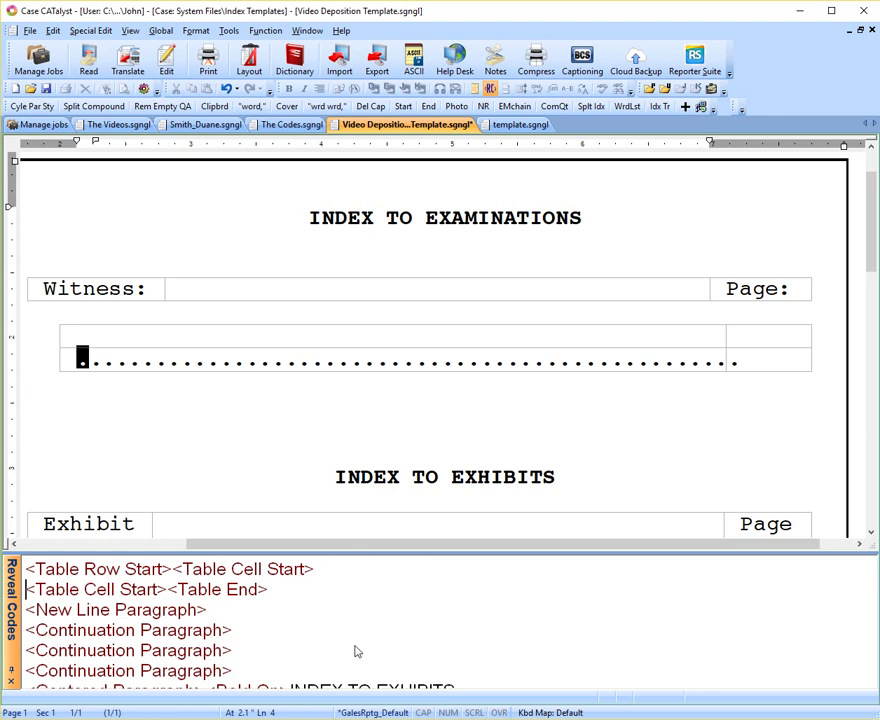
{"action": "key", "text": "Tab"}
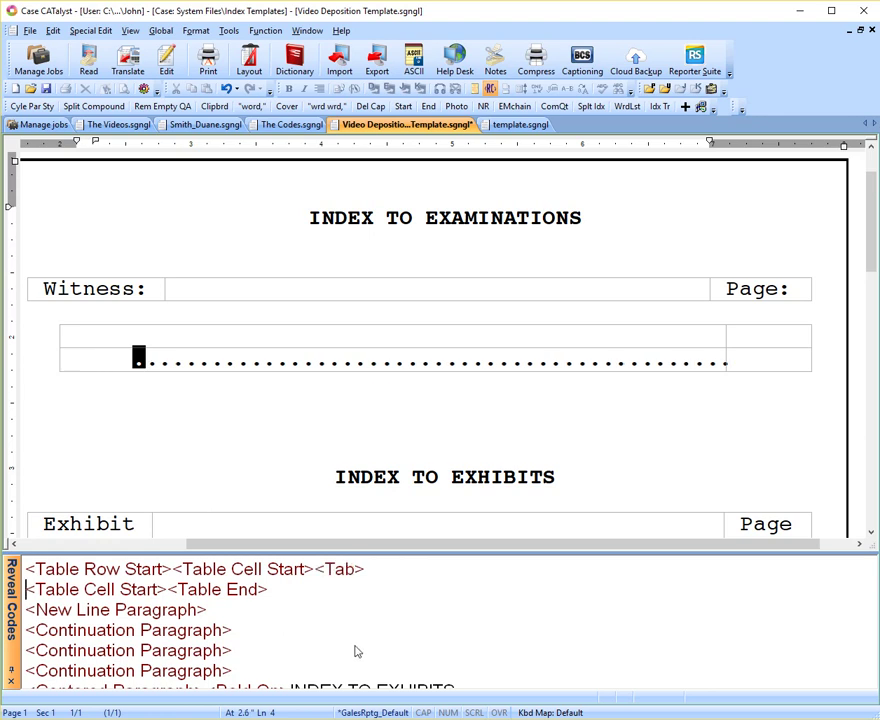
- Consult the examinations codes in The Codes file, and insert an Index On symbol for index A after the tab in the template's dotted row
{"action": "left_click", "coordinate": [289, 127]}
{"action": "scroll", "coordinate": [287, 404], "scroll_direction": "up", "scroll_amount": 10}
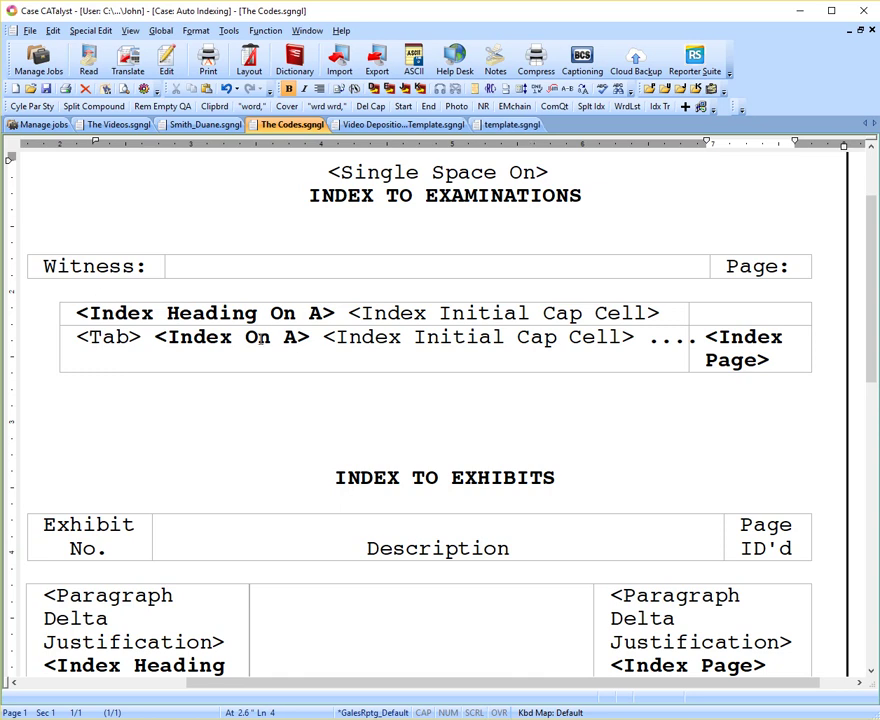
{"action": "left_click", "coordinate": [403, 124]}
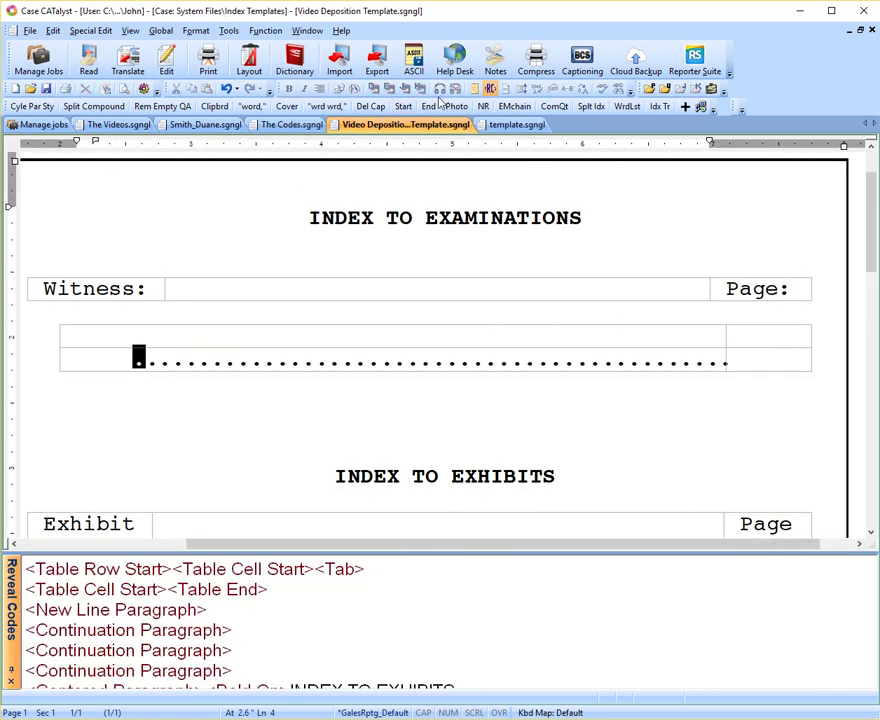
{"action": "left_click", "coordinate": [131, 360]}
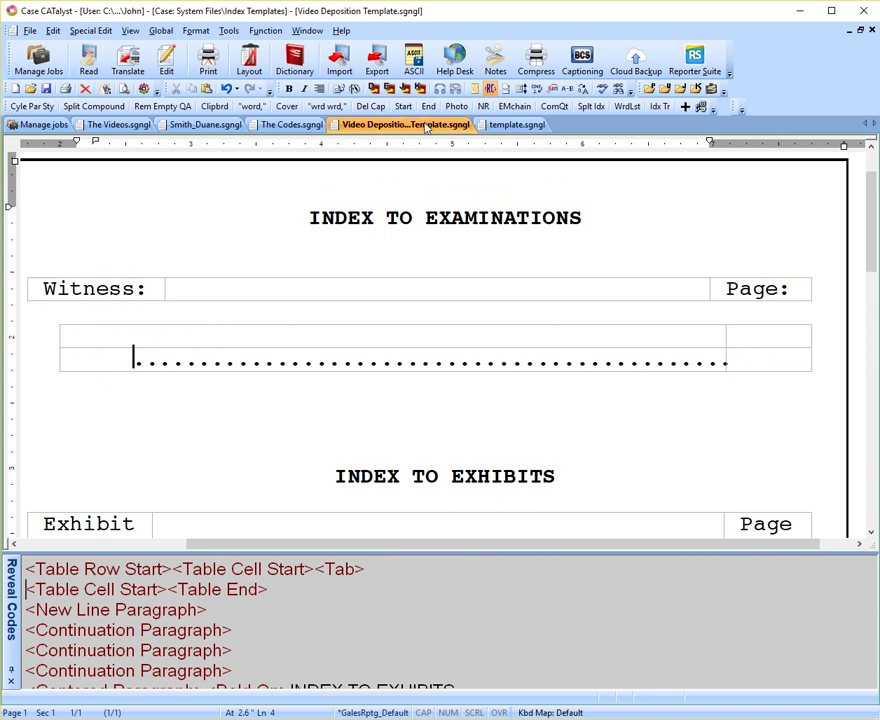
{"action": "left_click", "coordinate": [354, 89]}
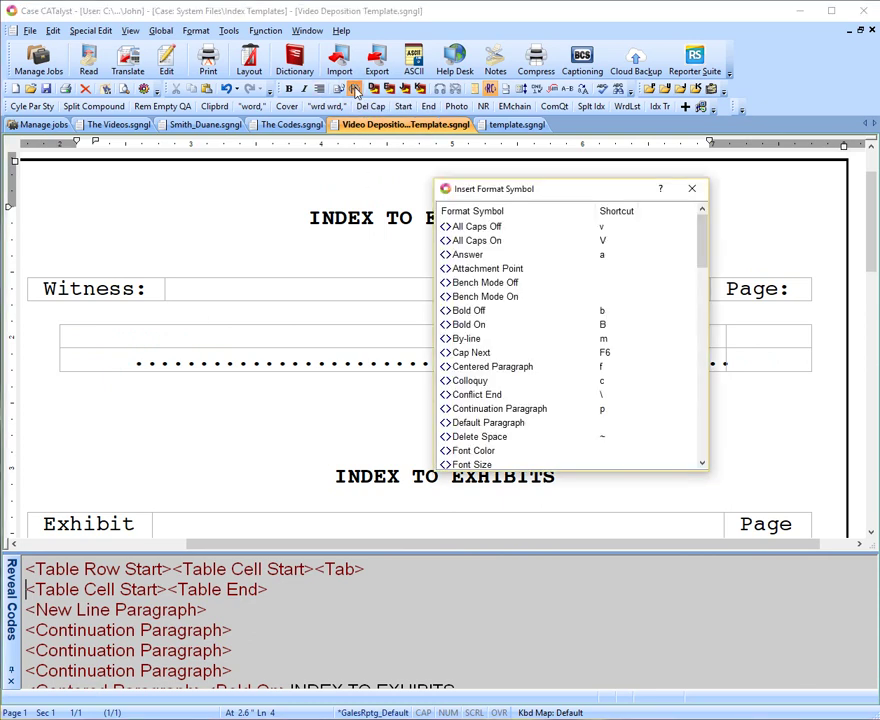
{"action": "scroll", "coordinate": [519, 397], "scroll_direction": "down", "scroll_amount": 2}
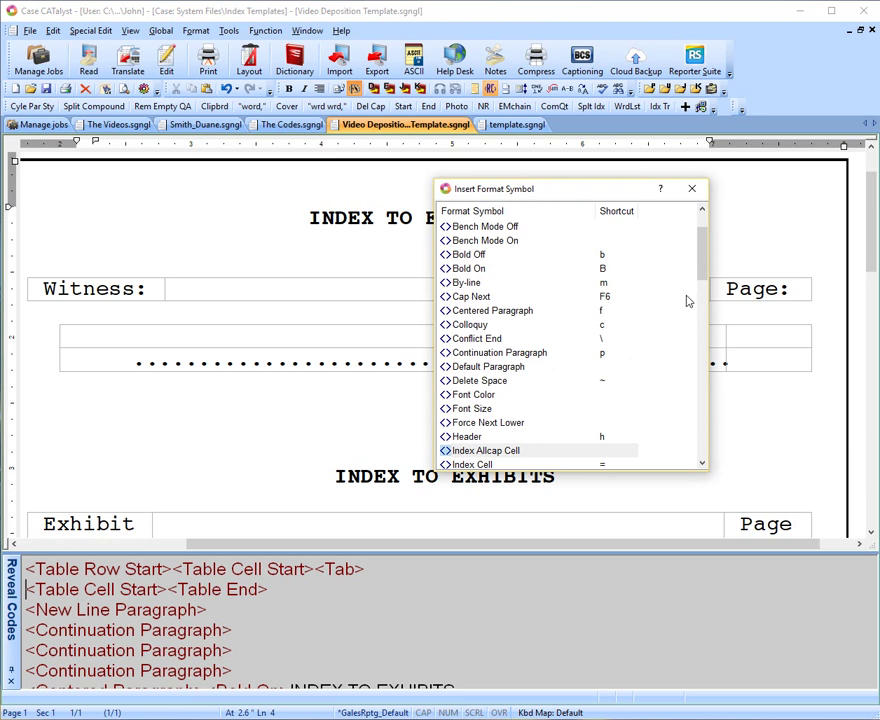
{"action": "left_click_drag", "start_coordinate": [703, 255], "coordinate": [705, 290]}
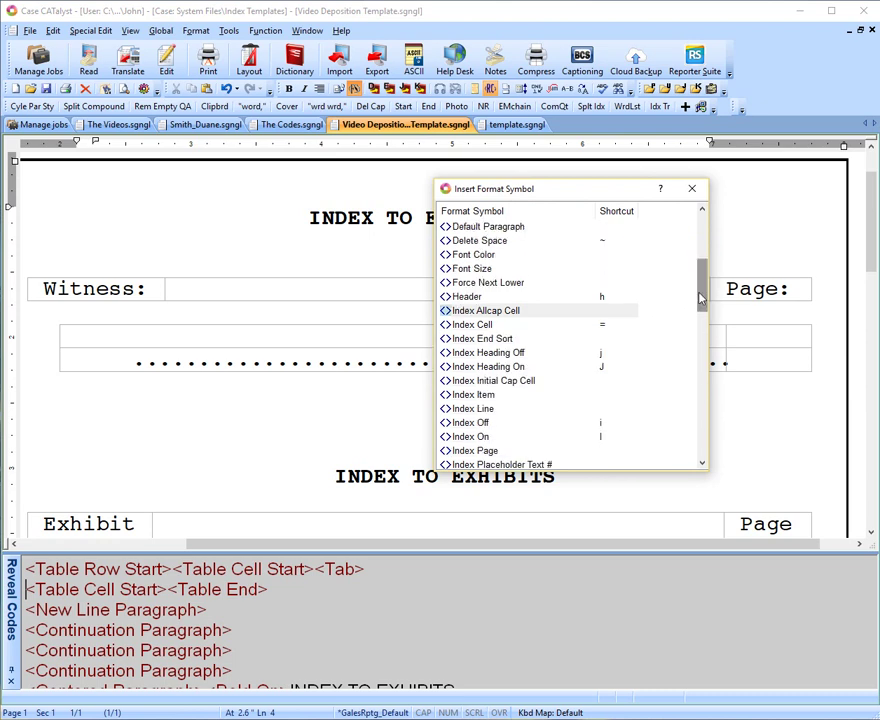
{"action": "double_click", "coordinate": [470, 437]}
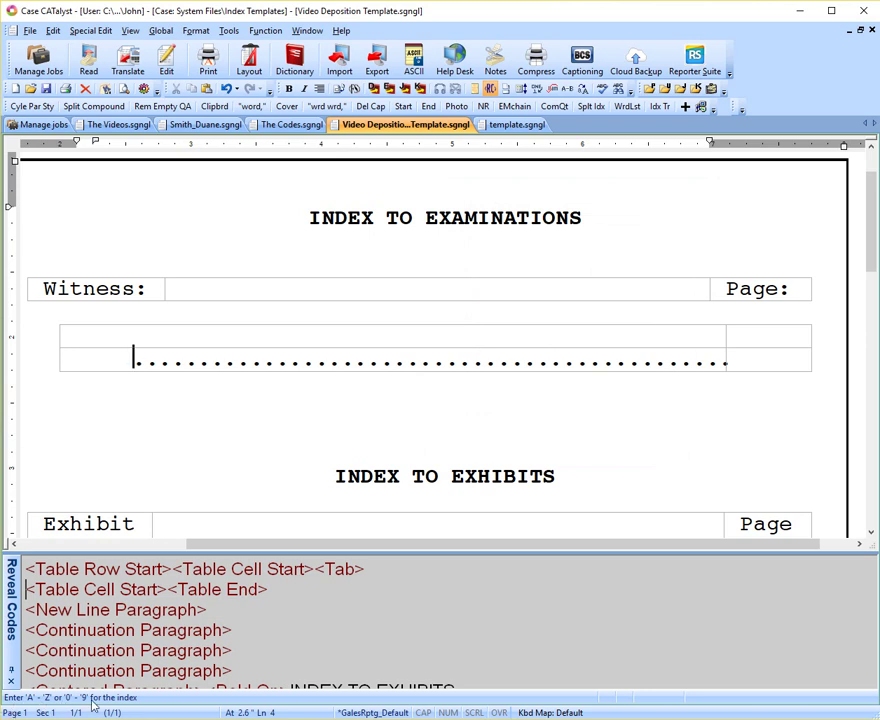
{"action": "key", "text": "a"}
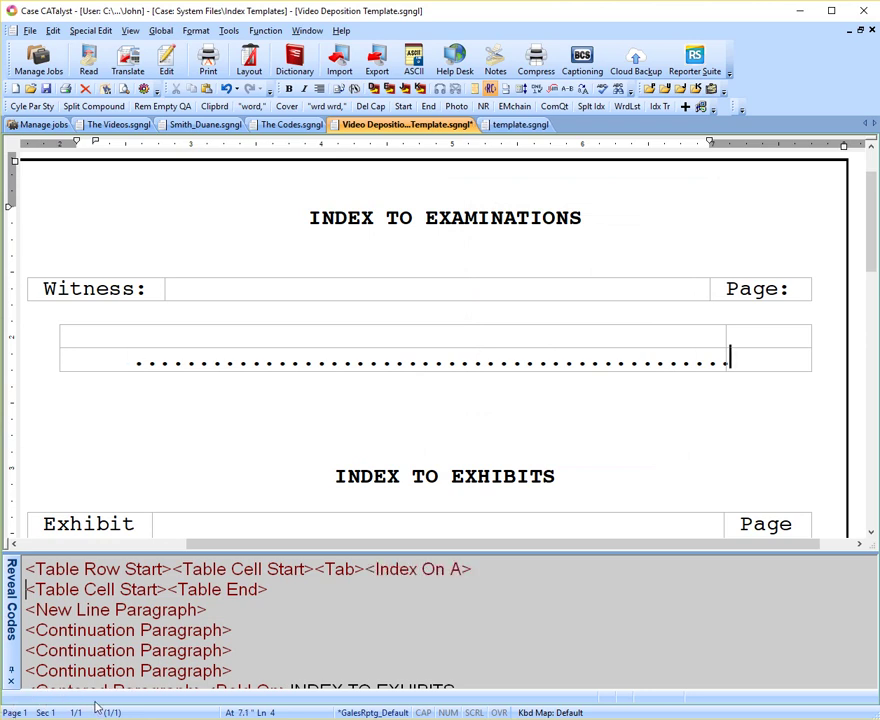
{"action": "left_click", "coordinate": [395, 572]}
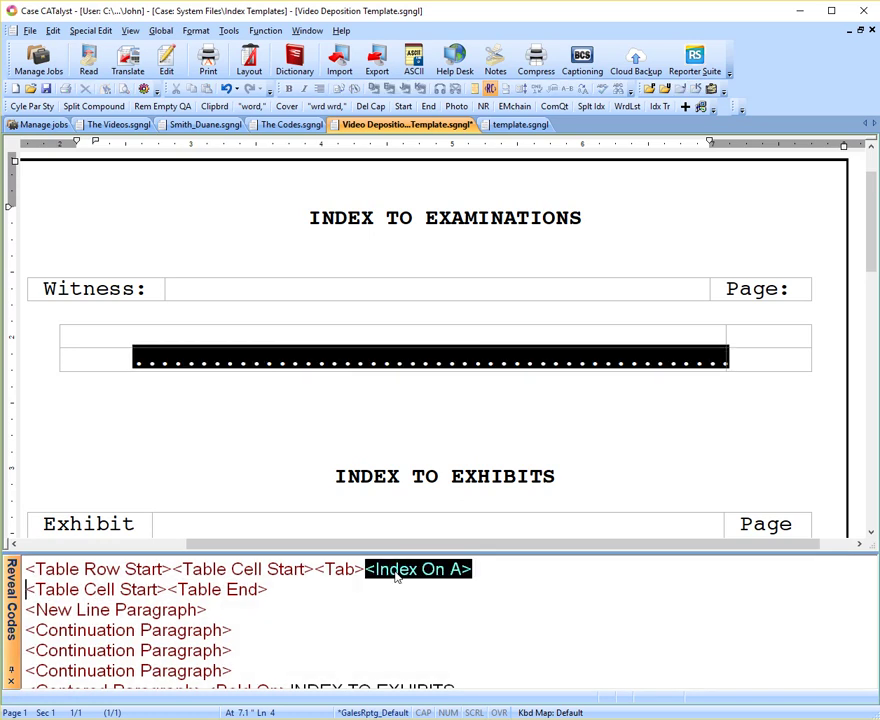
{"action": "key", "text": "Delete"}
- Insert an Index Page format symbol in the dotted row's second cell and select its code in the revealed codes
{"action": "left_click", "coordinate": [755, 360]}
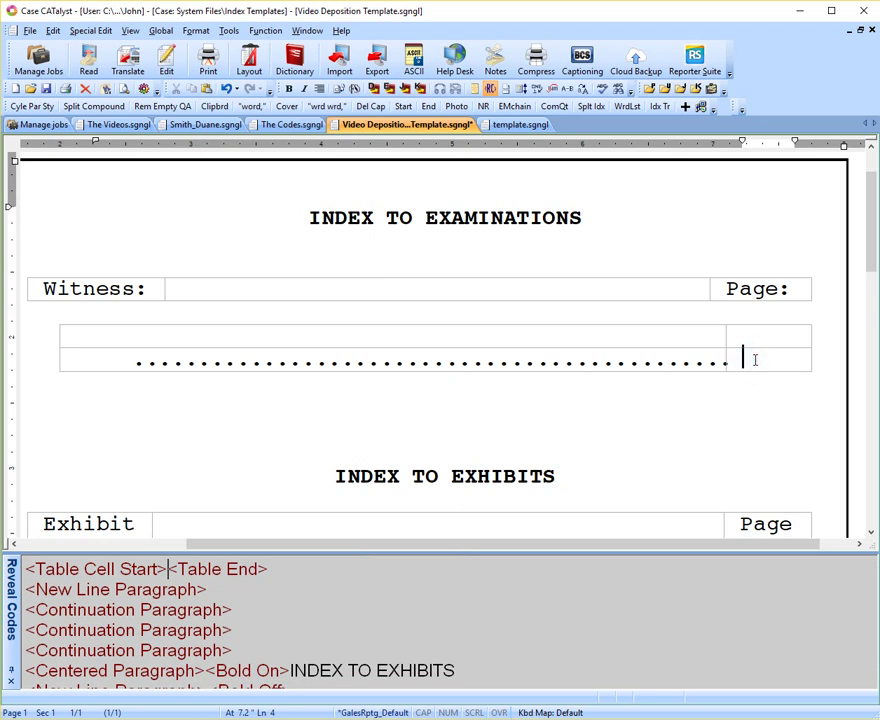
{"action": "left_click", "coordinate": [353, 90]}
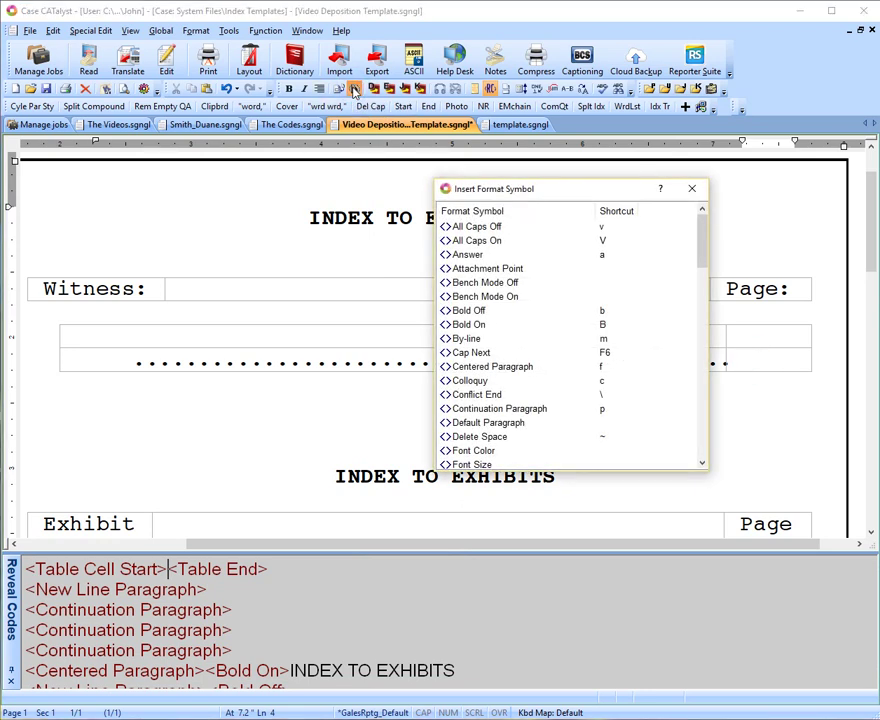
{"action": "scroll", "coordinate": [513, 320], "scroll_direction": "down", "scroll_amount": 2}
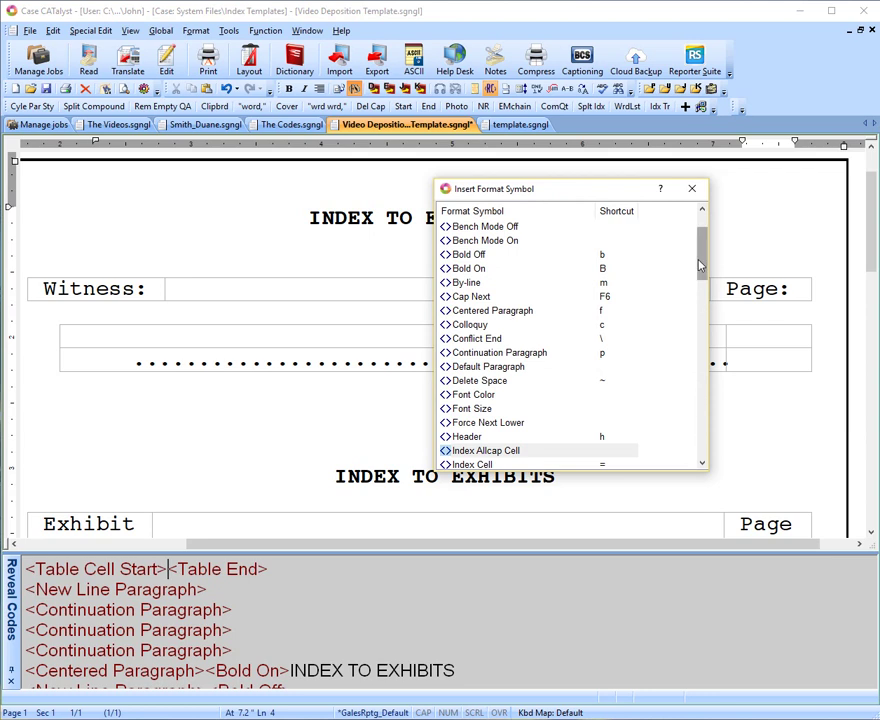
{"action": "left_click_drag", "start_coordinate": [703, 266], "coordinate": [703, 309]}
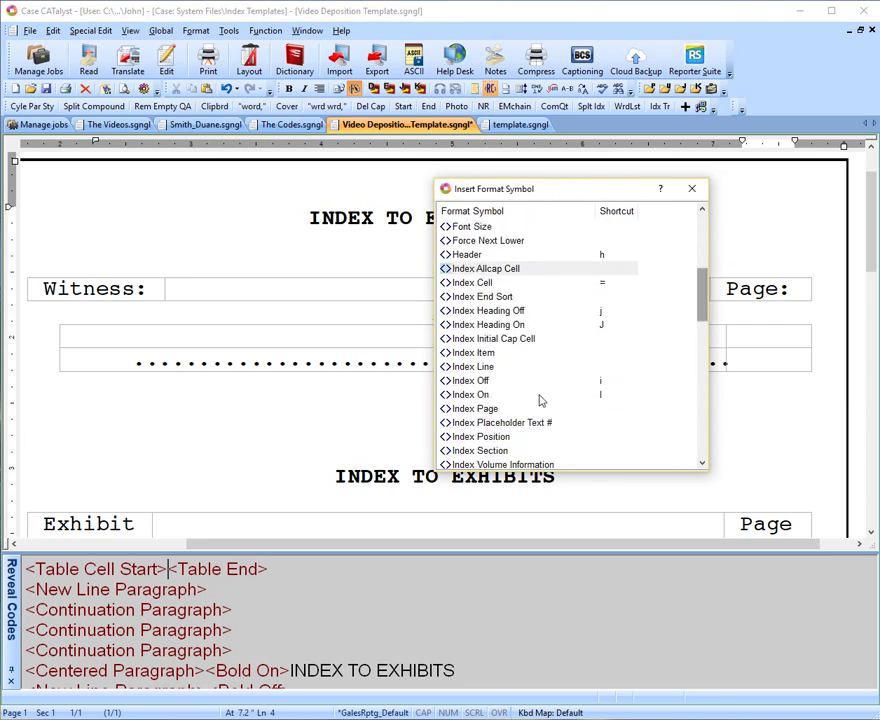
{"action": "left_click", "coordinate": [466, 410]}
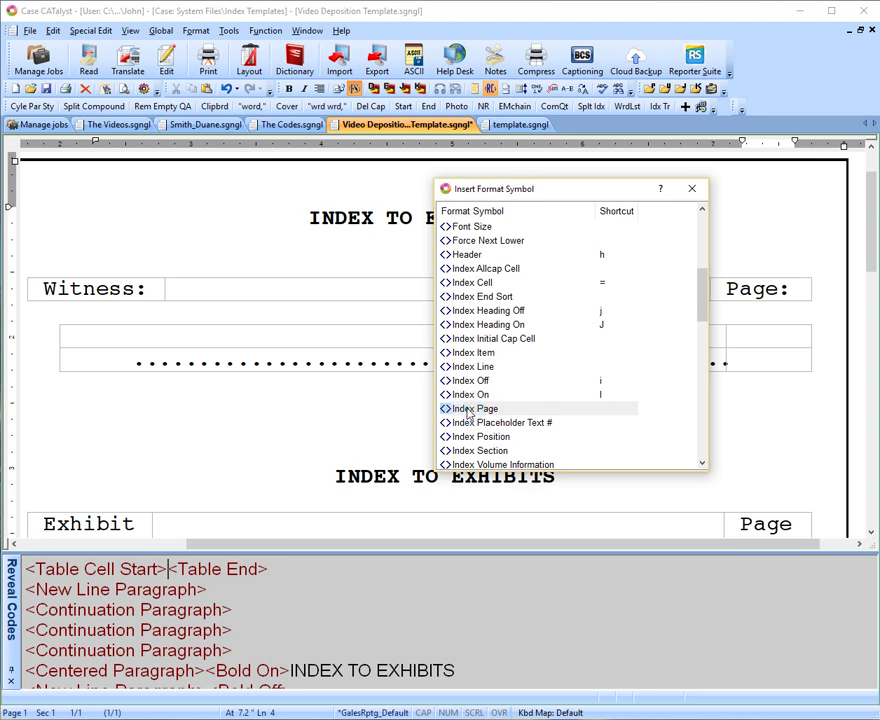
{"action": "double_click", "coordinate": [466, 410]}
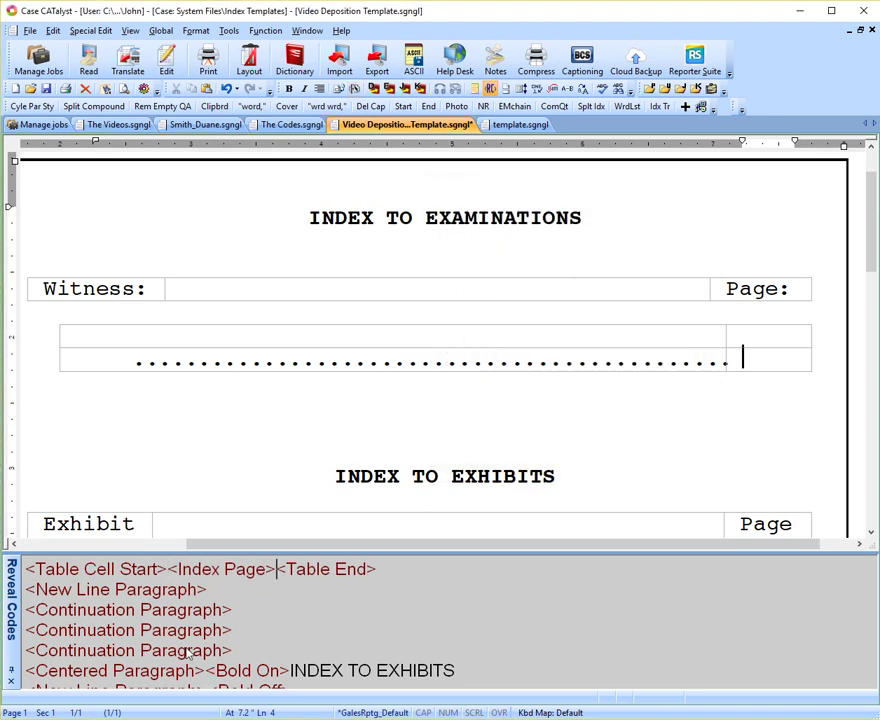
{"action": "left_click", "coordinate": [213, 570]}
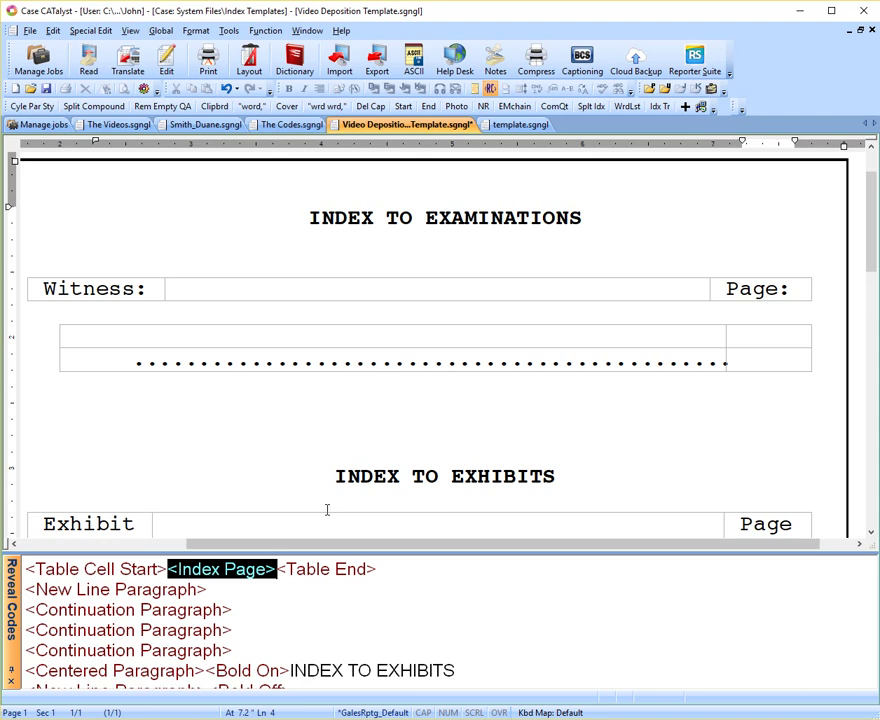
- Insert an Index Heading On format symbol for index B in the empty cell below the Exhibit No. header
{"action": "scroll", "coordinate": [267, 412], "scroll_direction": "down", "scroll_amount": 3}
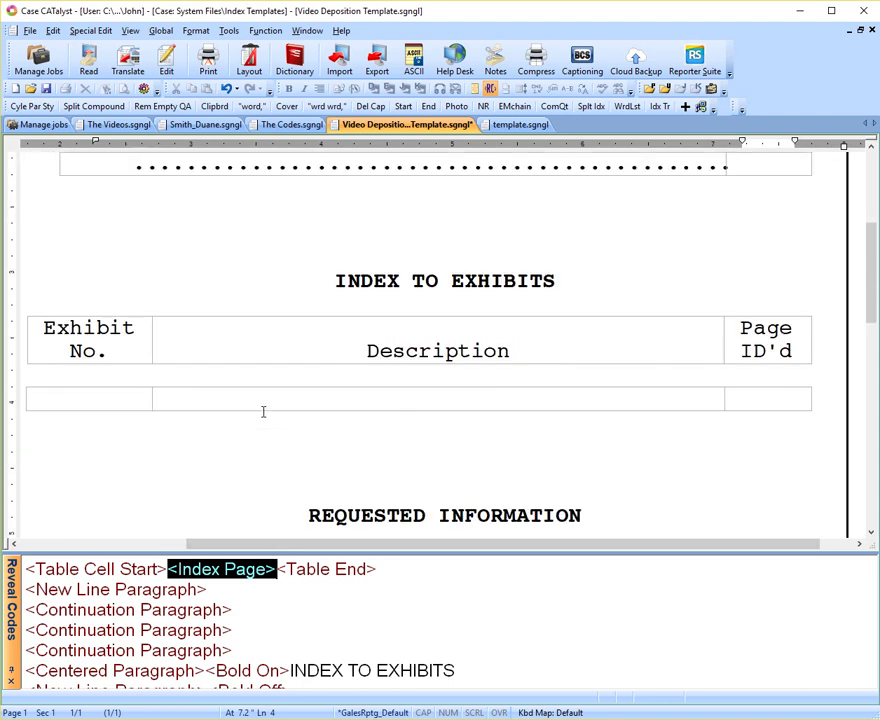
{"action": "left_click", "coordinate": [67, 398]}
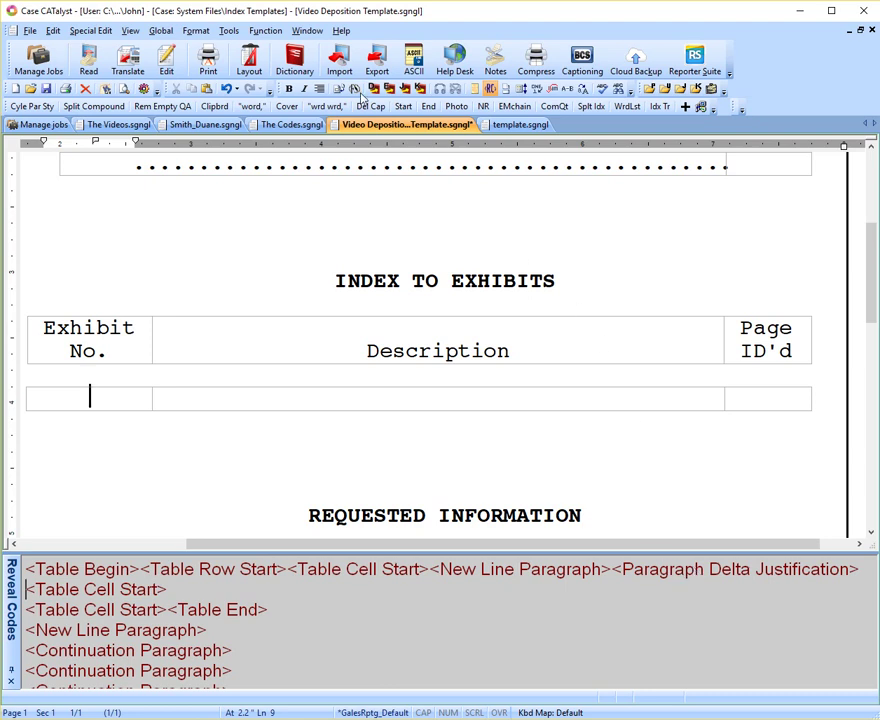
{"action": "left_click", "coordinate": [354, 90]}
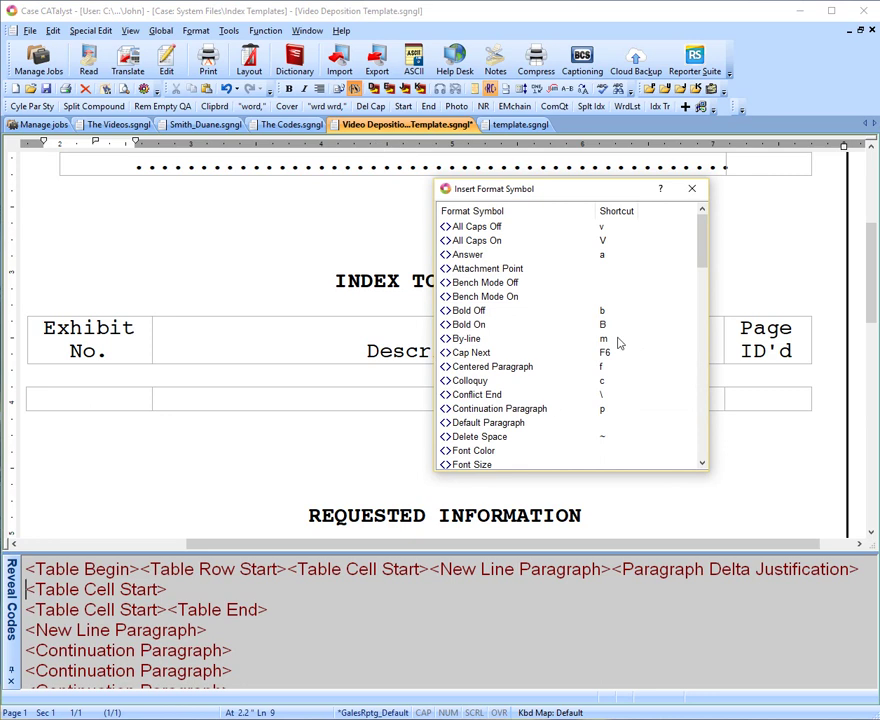
{"action": "scroll", "coordinate": [703, 294], "scroll_direction": "down", "scroll_amount": 1}
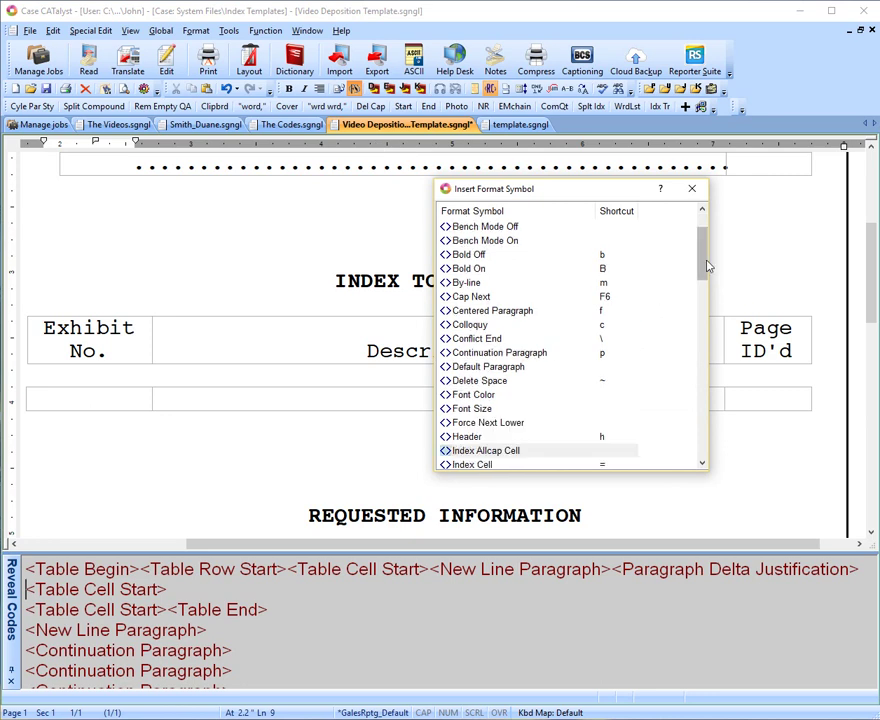
{"action": "left_click_drag", "start_coordinate": [703, 262], "coordinate": [704, 316]}
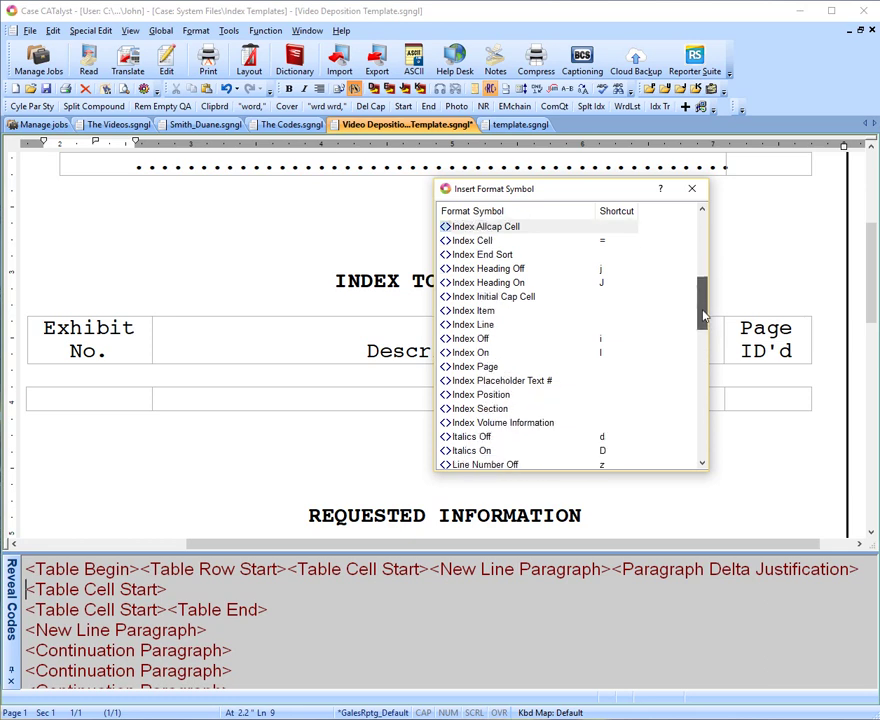
{"action": "double_click", "coordinate": [465, 284]}
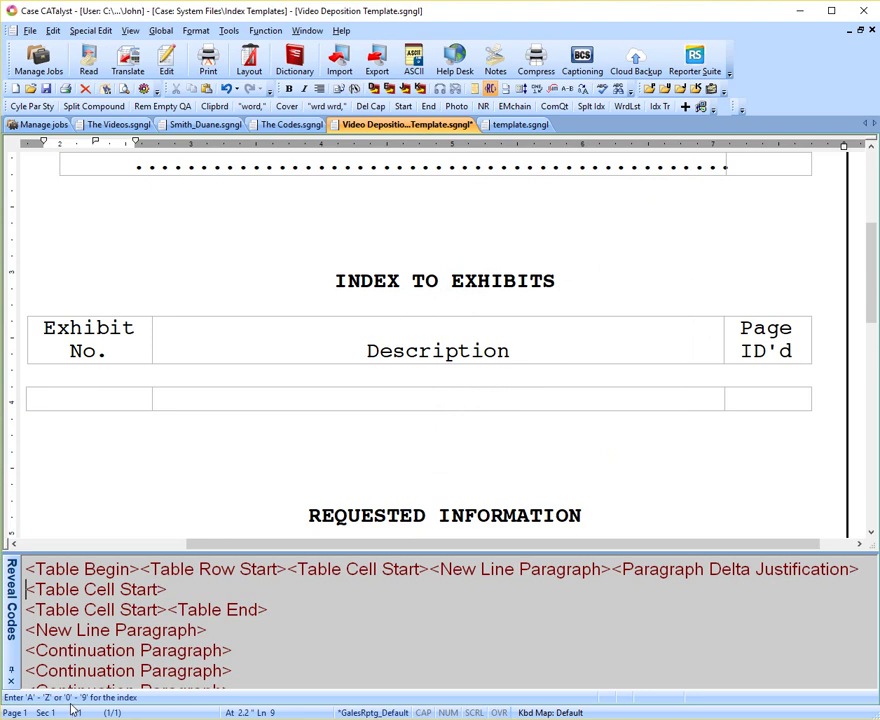
{"action": "key", "text": "b"}
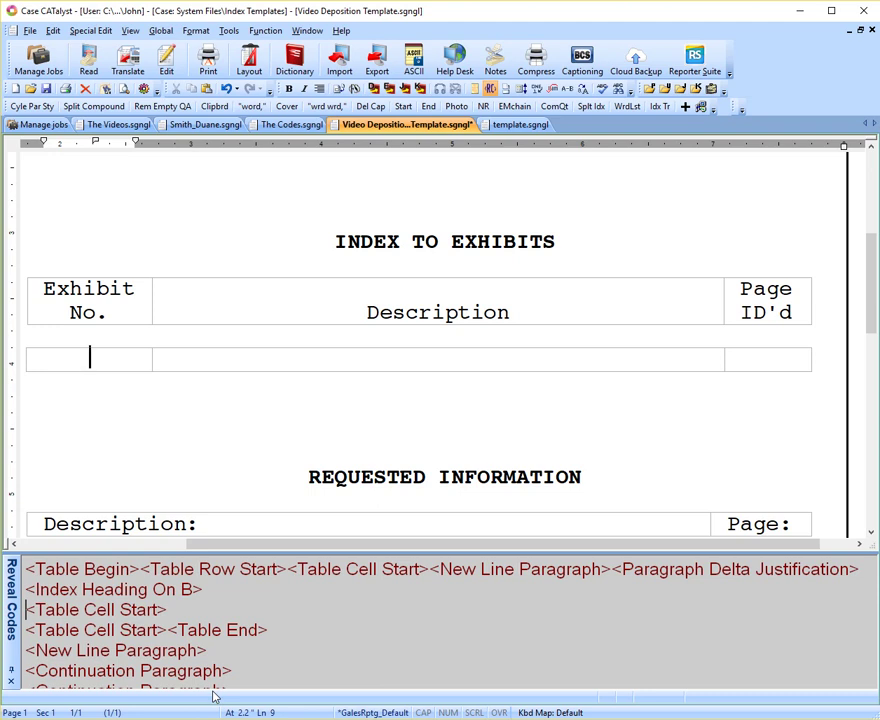
- Hide the revealed codes and bring up the Index to Exhibits section of The Codes file to examine its reference codes
{"action": "key", "text": "alt+F3"}
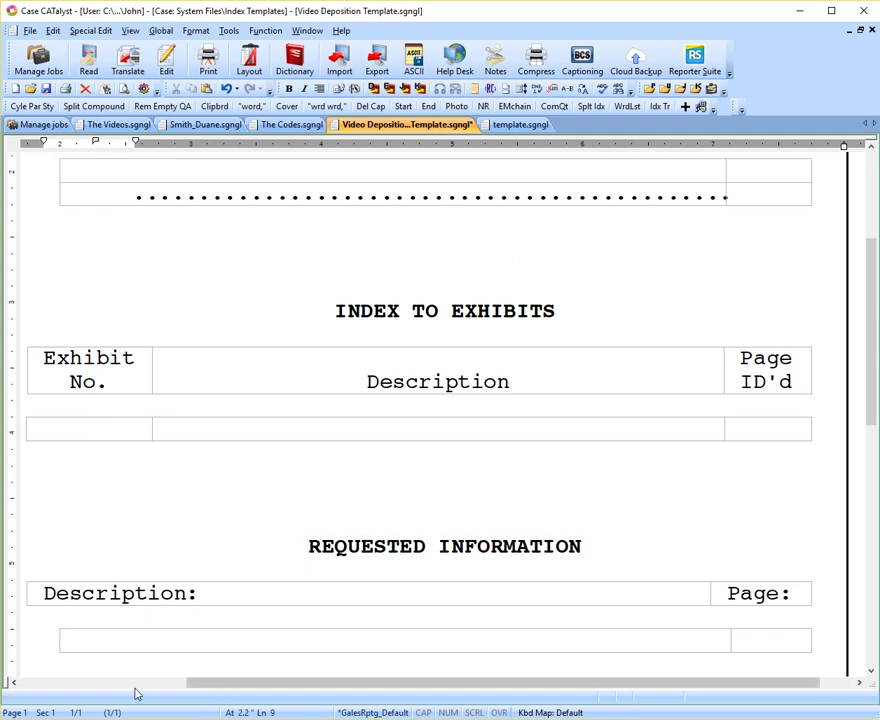
{"action": "scroll", "coordinate": [632, 456], "scroll_direction": "down", "scroll_amount": 3}
{"action": "scroll", "coordinate": [607, 490], "scroll_direction": "up", "scroll_amount": 2}
{"action": "scroll", "coordinate": [600, 495], "scroll_direction": "up", "scroll_amount": 3}
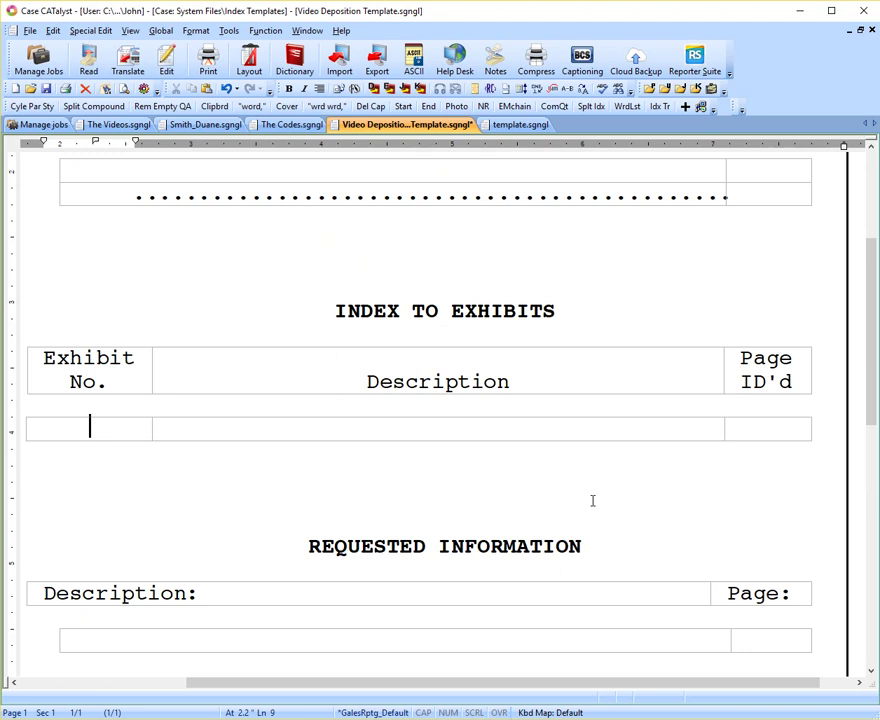
{"action": "left_click", "coordinate": [291, 124]}
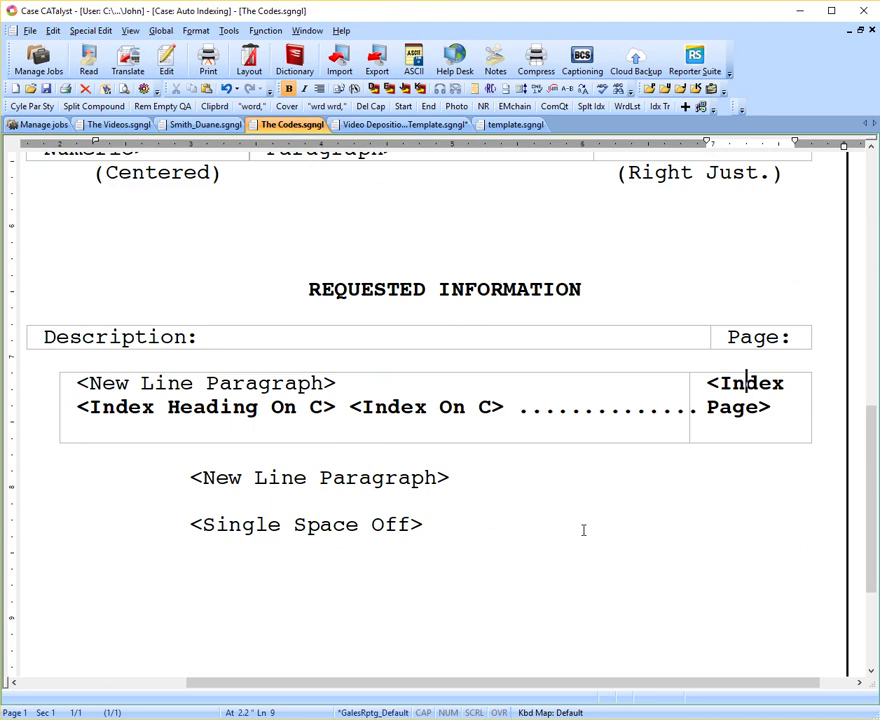
{"action": "scroll", "coordinate": [583, 530], "scroll_direction": "up", "scroll_amount": 3}
{"action": "scroll", "coordinate": [575, 531], "scroll_direction": "up", "scroll_amount": 7}
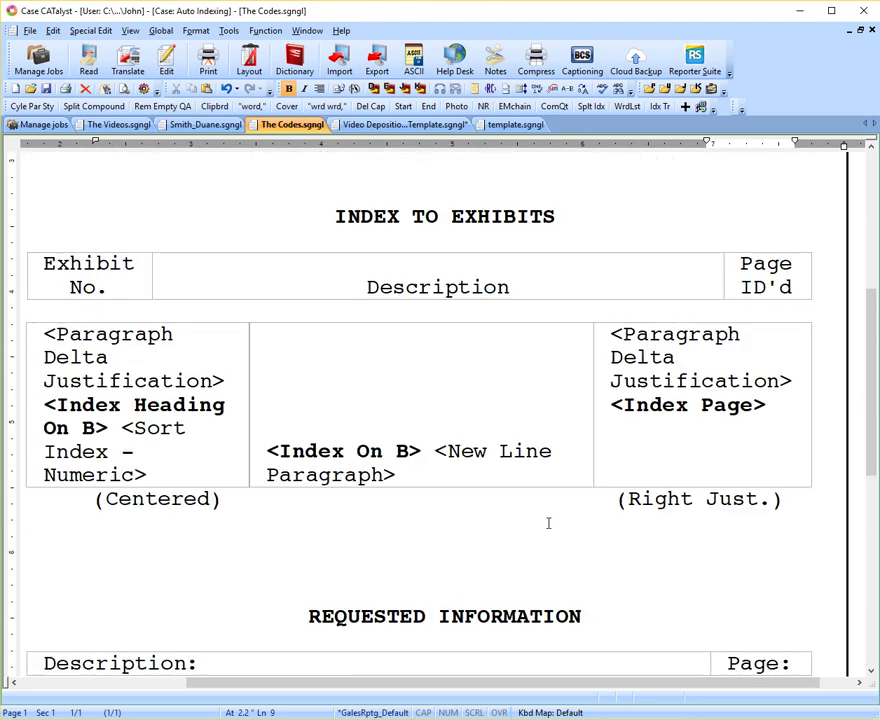